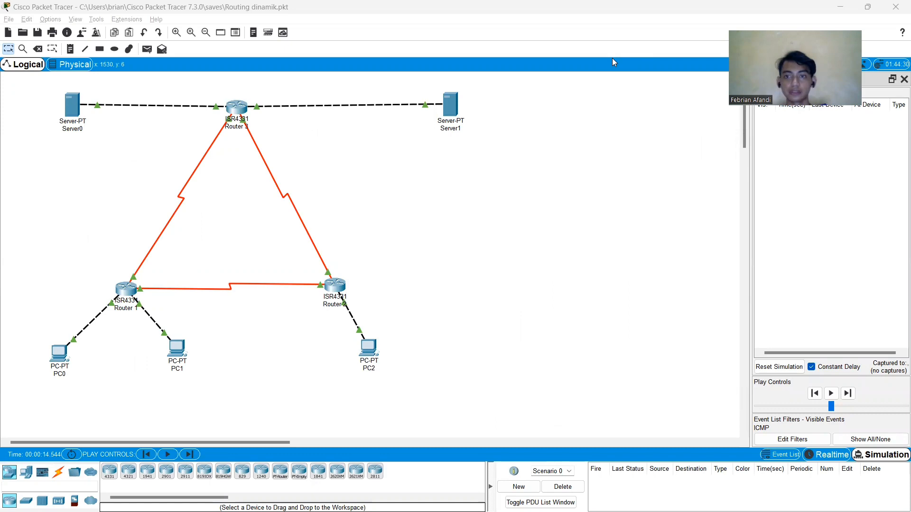
# - Switch to the browser article on dynamic routing and examine the experiment scenario, topology diagram and first configuration steps
pyautogui.hotkey('alt', 'Tab')
pyautogui.hotkey('alt', 'Tab')
pyautogui.hotkey('alt', 'Tab')
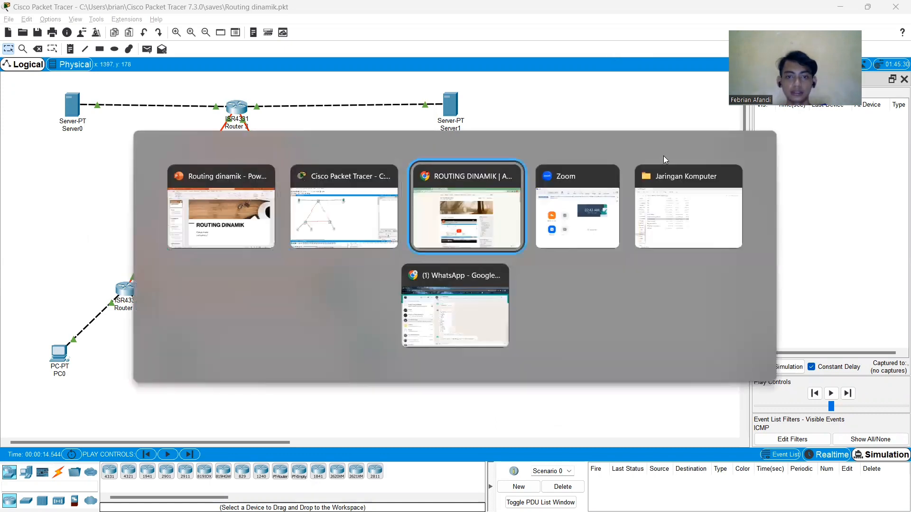
pyautogui.scroll(-15, 663, 157)
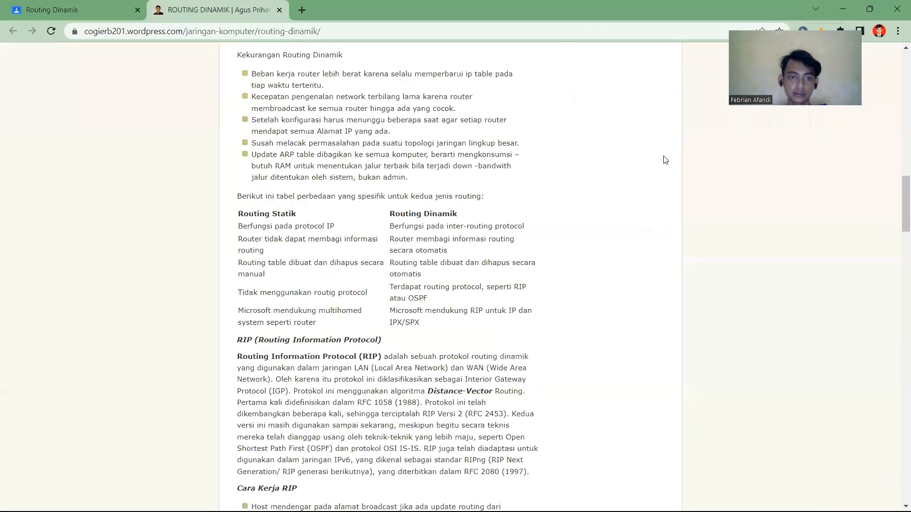
pyautogui.scroll(-12, 663, 159)
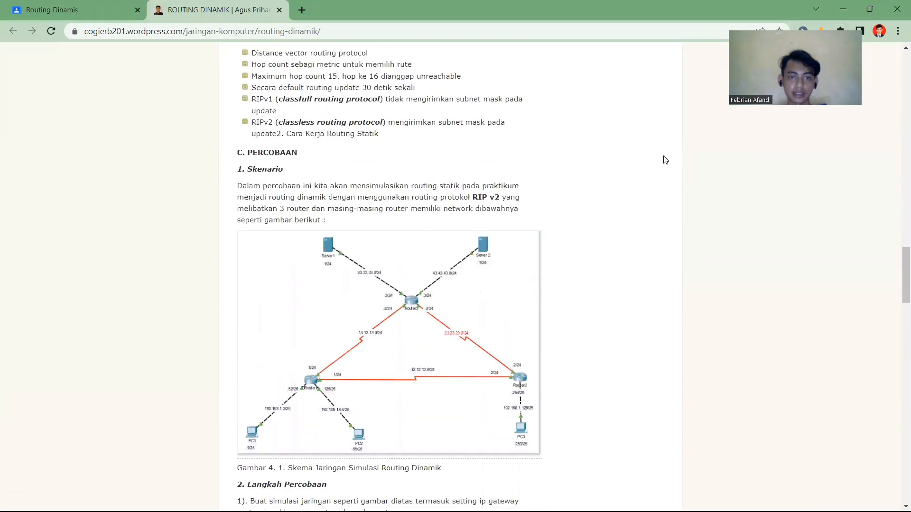
pyautogui.scroll(-2, 663, 159)
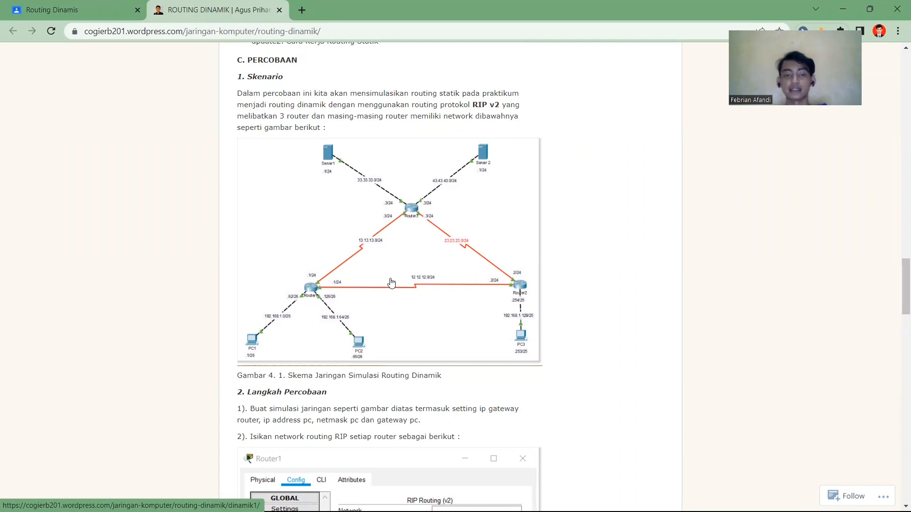
pyautogui.scroll(-3, 391, 283)
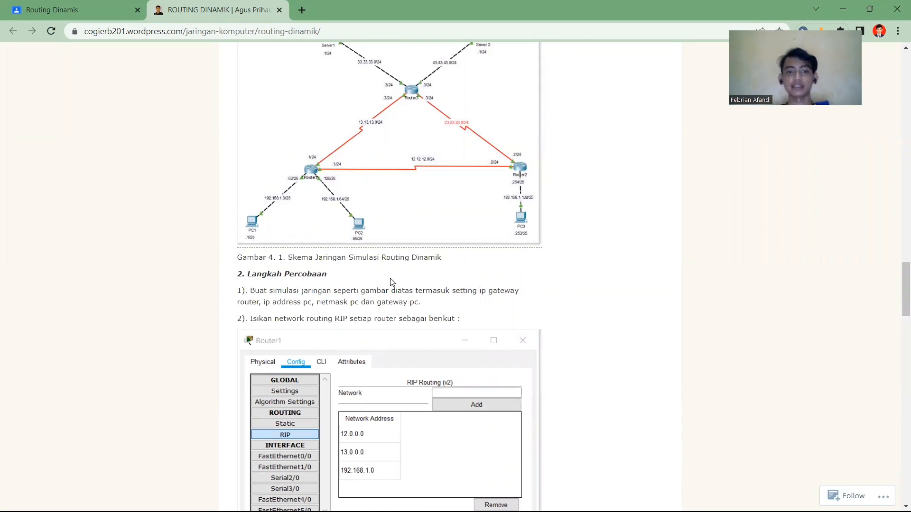
pyautogui.scroll(-3, 391, 282)
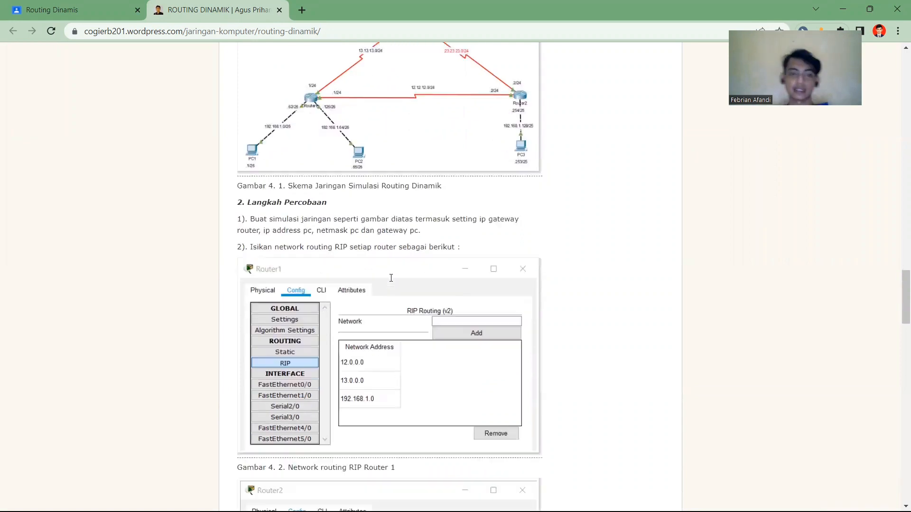
pyautogui.scroll(-1, 390, 282)
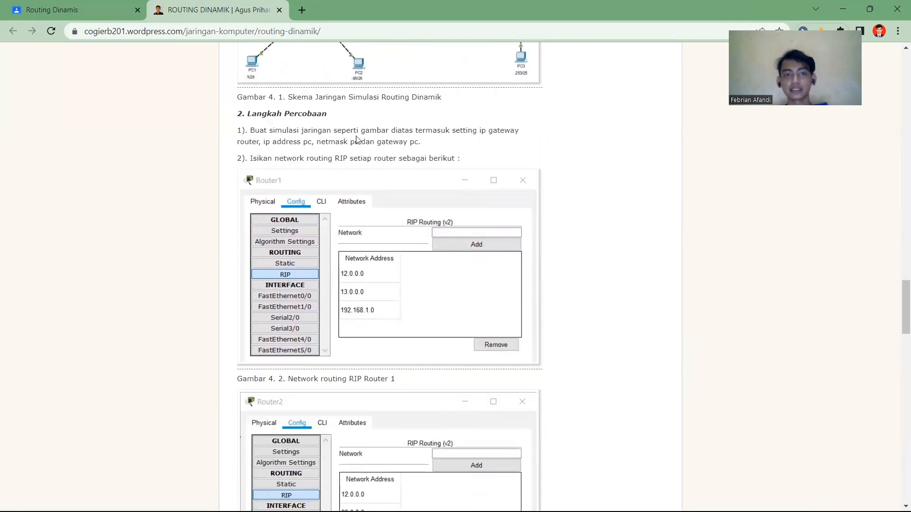
pyautogui.scroll(3, 437, 144)
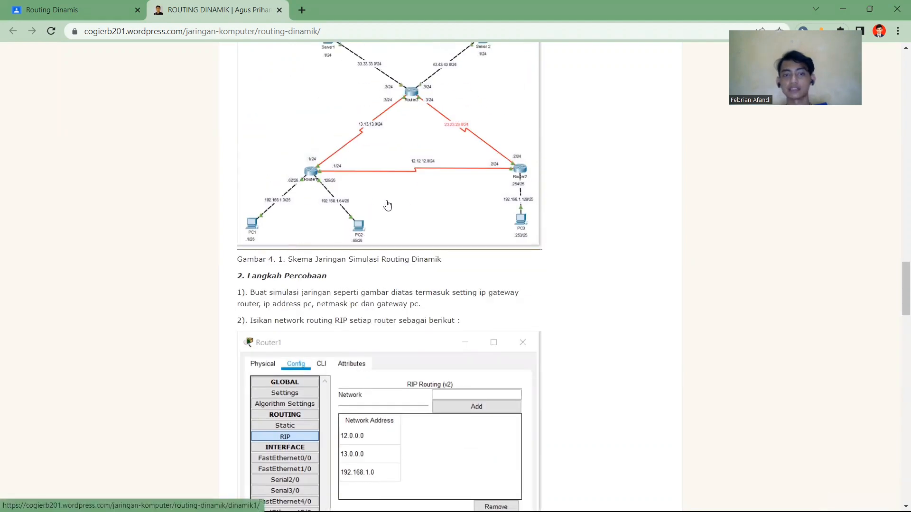
pyautogui.scroll(1, 386, 204)
# - Switch to Cisco Packet Tracer and examine the built topology of three routers, two servers and three PCs
pyautogui.hotkey('alt', 'Tab')
pyautogui.press('Tab')
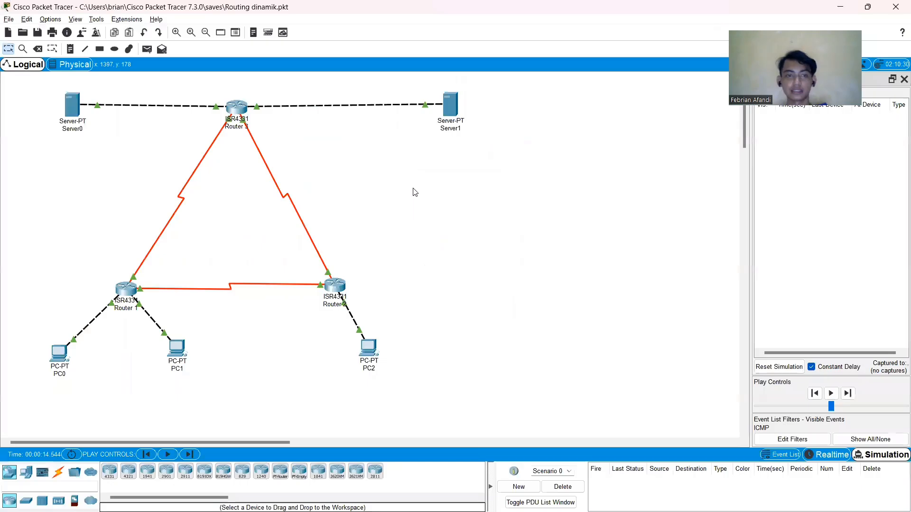
pyautogui.scroll(-2, 414, 192)
pyautogui.scroll(2, 415, 192)
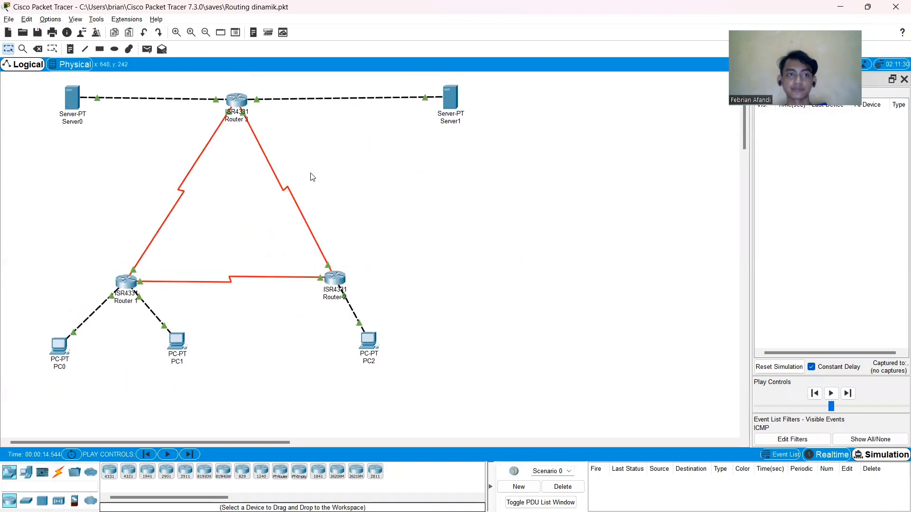
# - Return to the browser article and read the instruction for entering RIP networks on each router
pyautogui.hotkey('alt', 'Tab')
pyautogui.hotkey('alt', 'Tab')
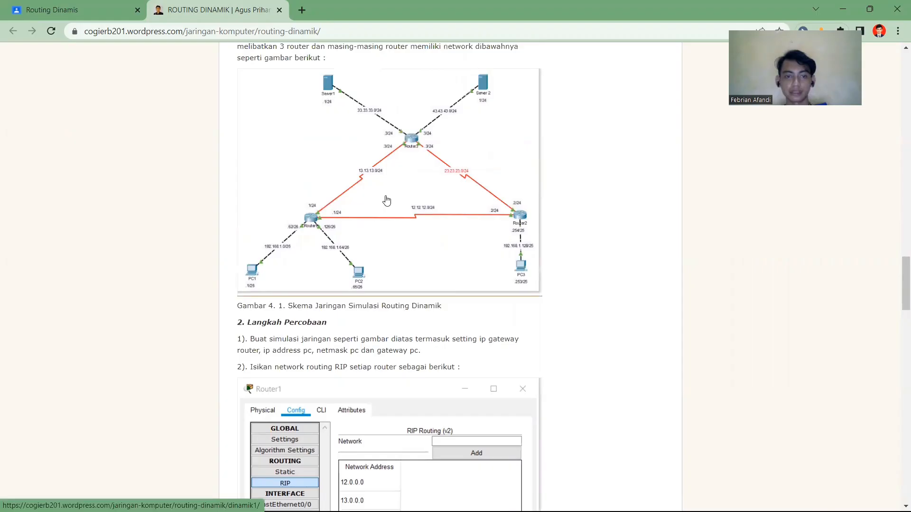
pyautogui.scroll(-5, 386, 196)
pyautogui.scroll(-2, 385, 196)
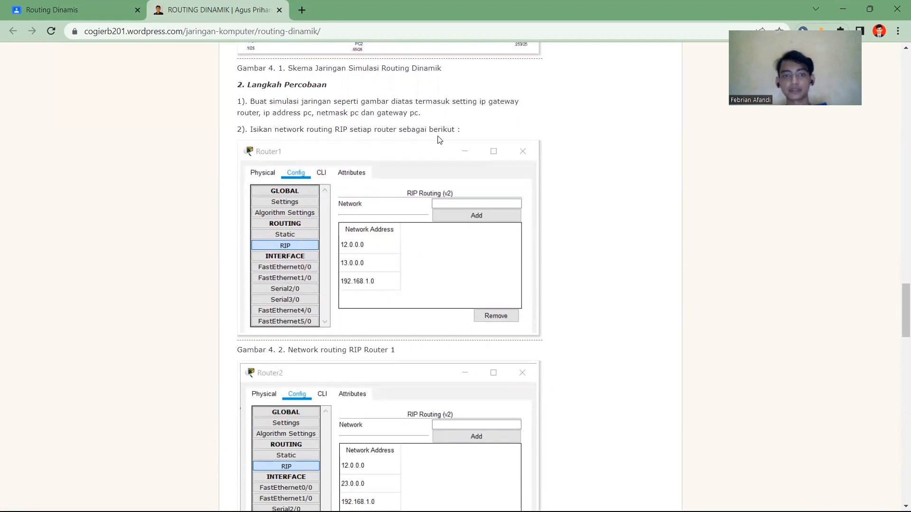
# - Switch to Packet Tracer and inspect Router 1's static routes and RIP network list in its configuration
pyautogui.hotkey('alt', 'Tab')
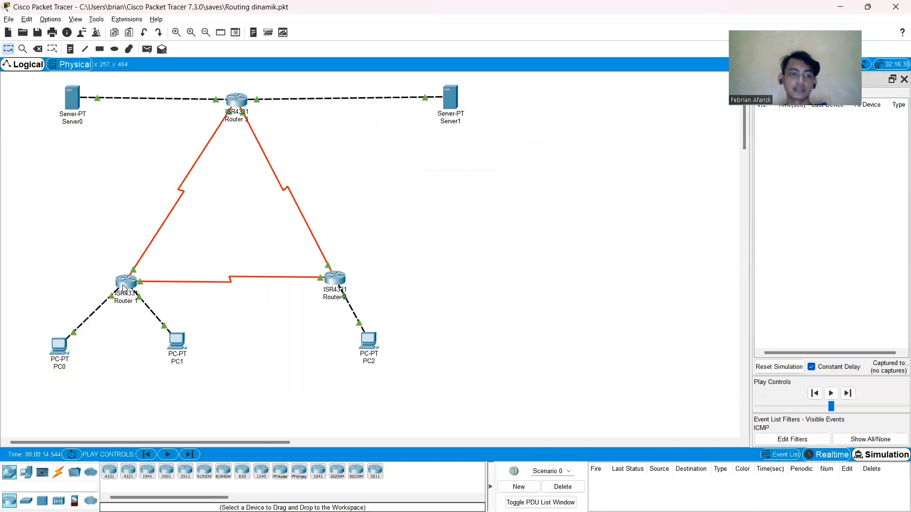
pyautogui.click(123, 288)
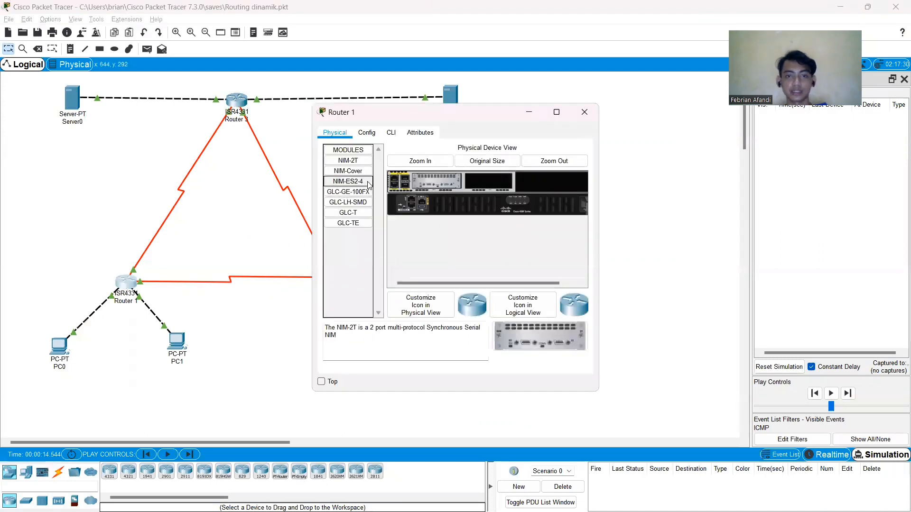
pyautogui.click(392, 138)
pyautogui.click(367, 138)
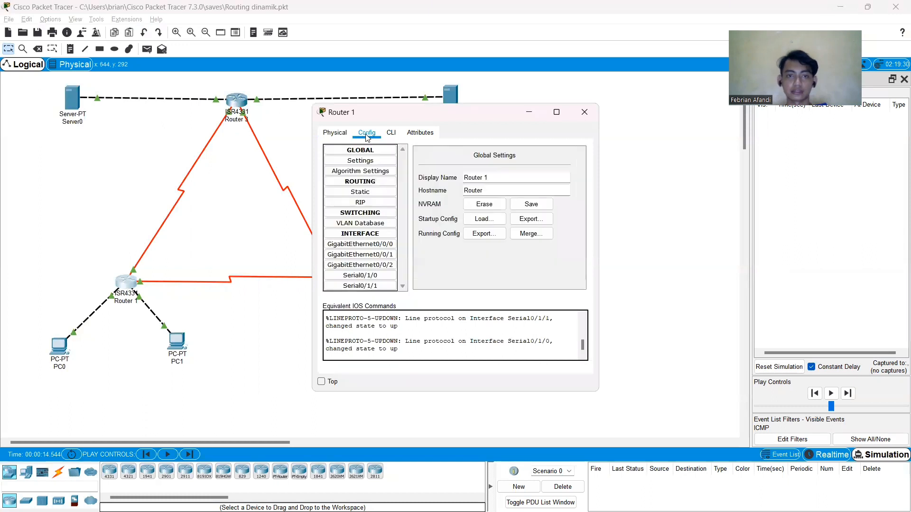
pyautogui.click(361, 203)
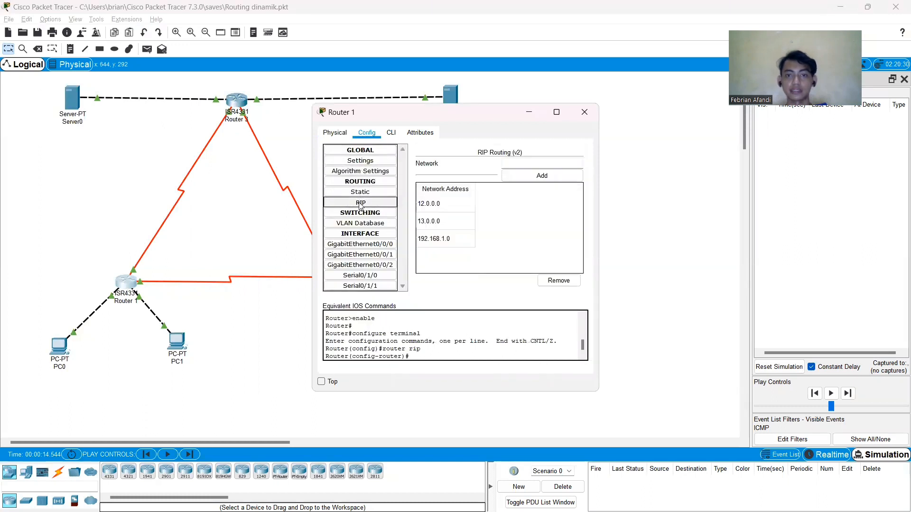
pyautogui.click(364, 192)
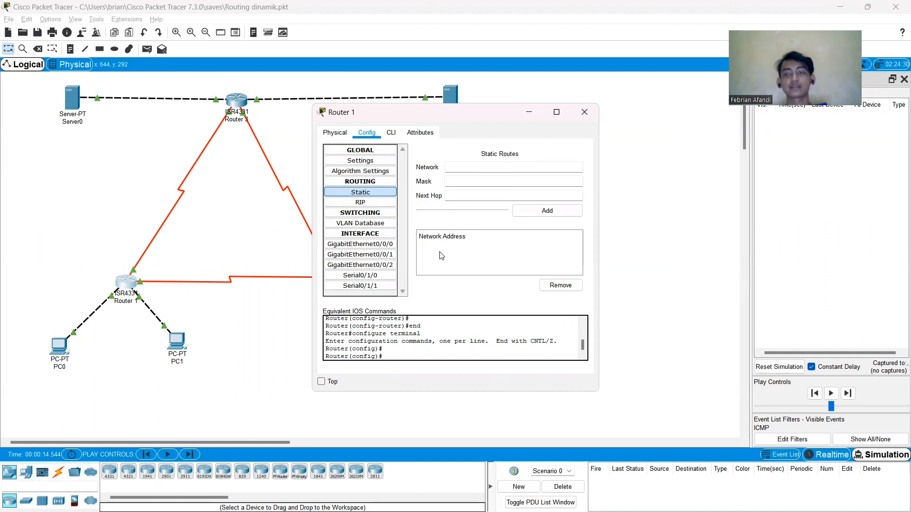
pyautogui.click(365, 202)
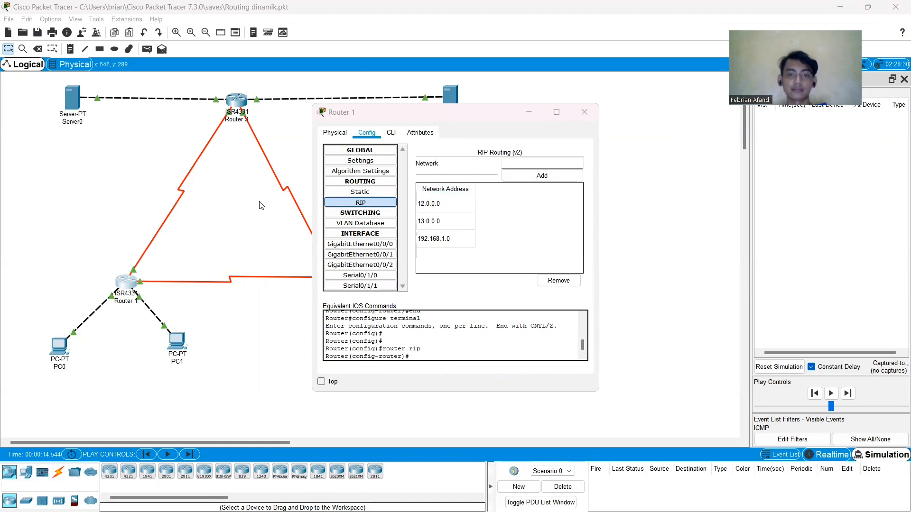
# - Switch to the browser article and examine the reference RIP network list for Router 1
pyautogui.hotkey('alt', 'Tab')
pyautogui.hotkey('alt', 'Tab')
pyautogui.hotkey('alt', 'Tab')
pyautogui.hotkey('alt', 'Tab')
pyautogui.hotkey('alt', 'Tab')
pyautogui.hotkey('alt', 'Tab')
pyautogui.hotkey('alt', 'Tab')
pyautogui.hotkey('alt', 'Tab')
pyautogui.hotkey('alt', 'Tab')
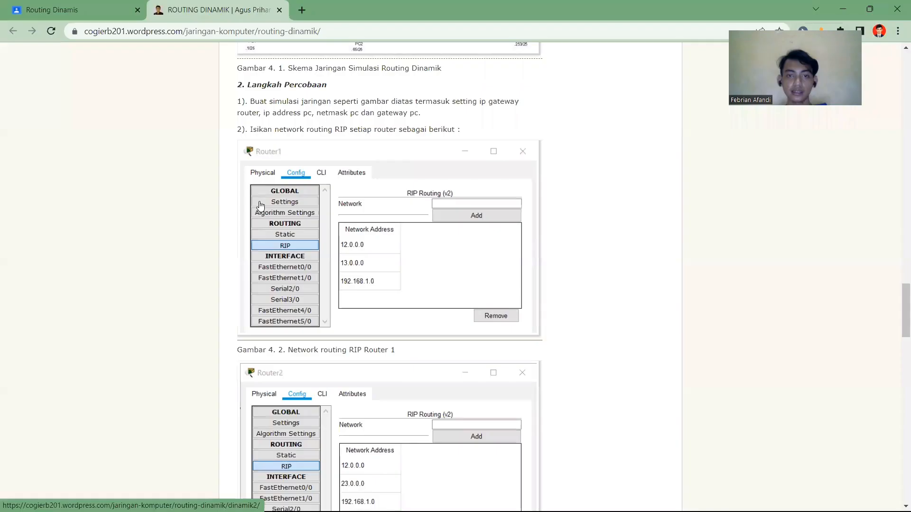
pyautogui.scroll(-1, 260, 205)
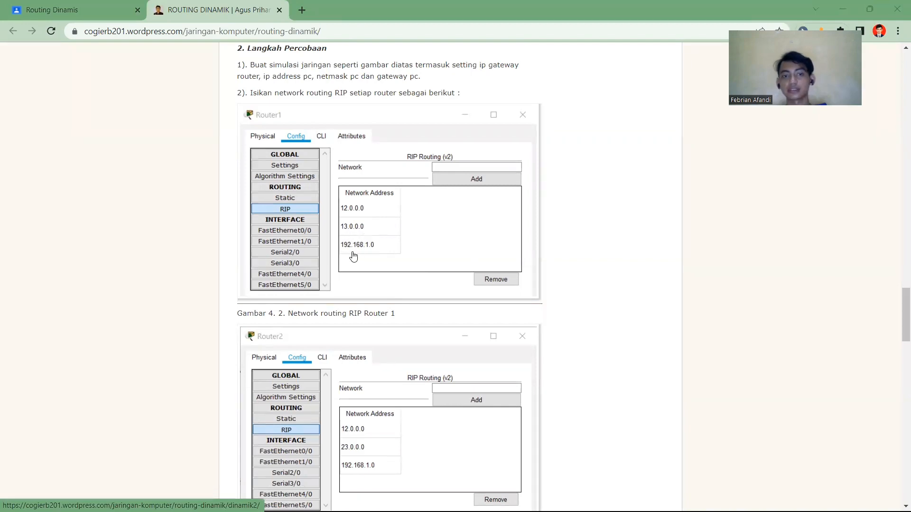
# - Switch back to Packet Tracer, bring up Router 1's RIP settings and move the window away from the topology
pyautogui.hotkey('alt', 'Tab')
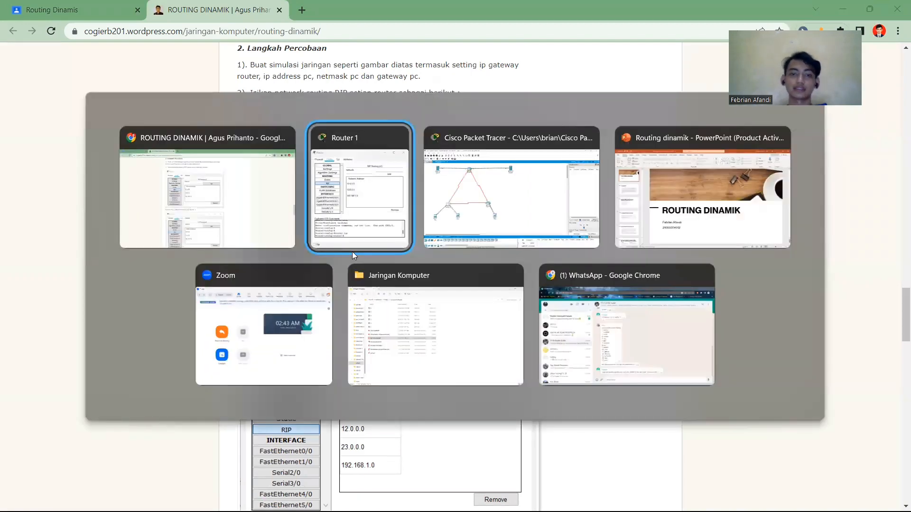
pyautogui.hotkey('alt', 'Tab')
pyautogui.press('Tab')
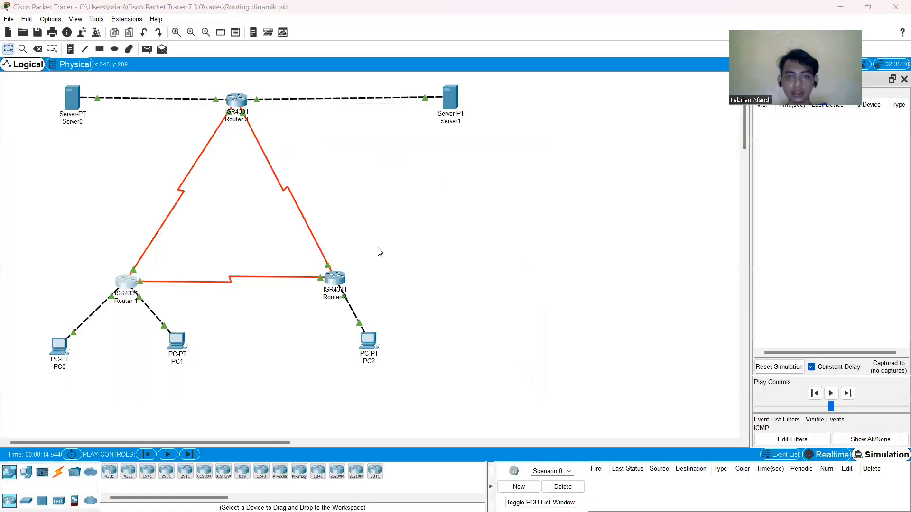
pyautogui.hotkey('alt', 'Tab')
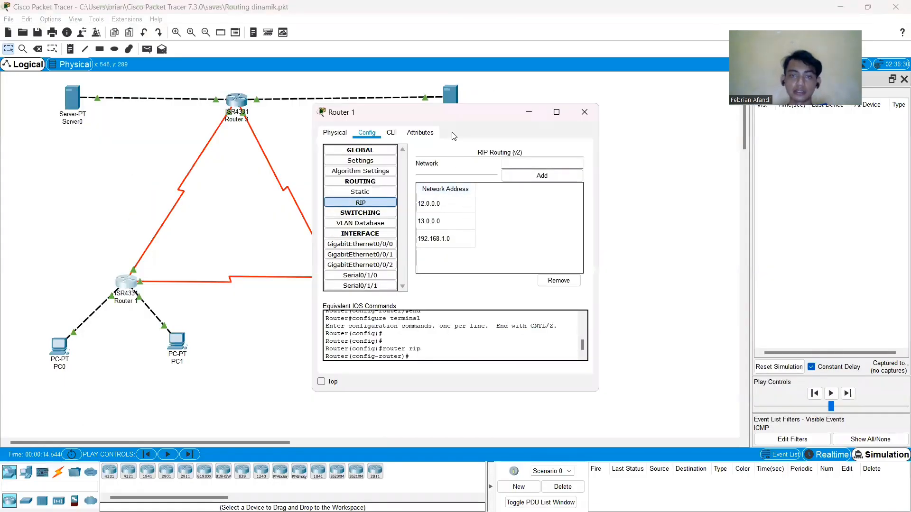
pyautogui.moveTo(456, 112); pyautogui.dragTo(542, 126)
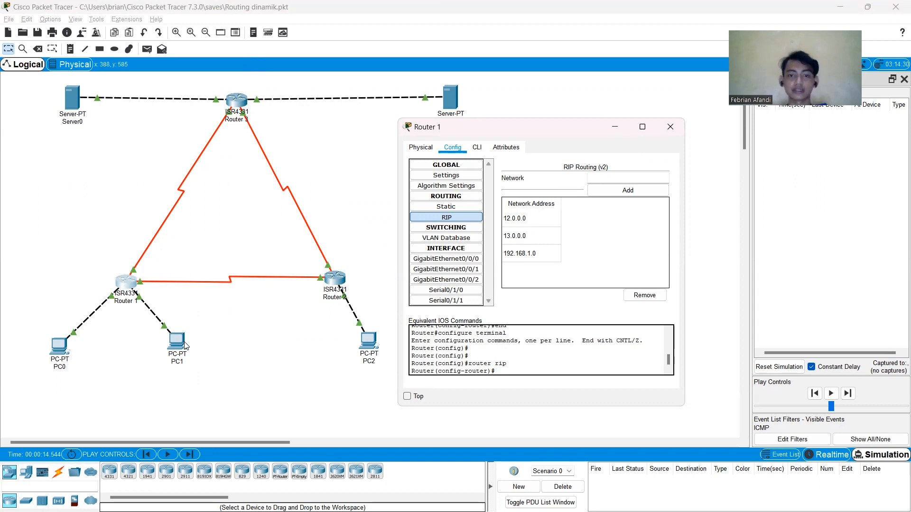
# - Check the article's topology addressing against Router 1's RIP networks in Packet Tracer, and close Router 1's window
pyautogui.hotkey('alt', 'Tab')
pyautogui.hotkey('alt', 'Tab')
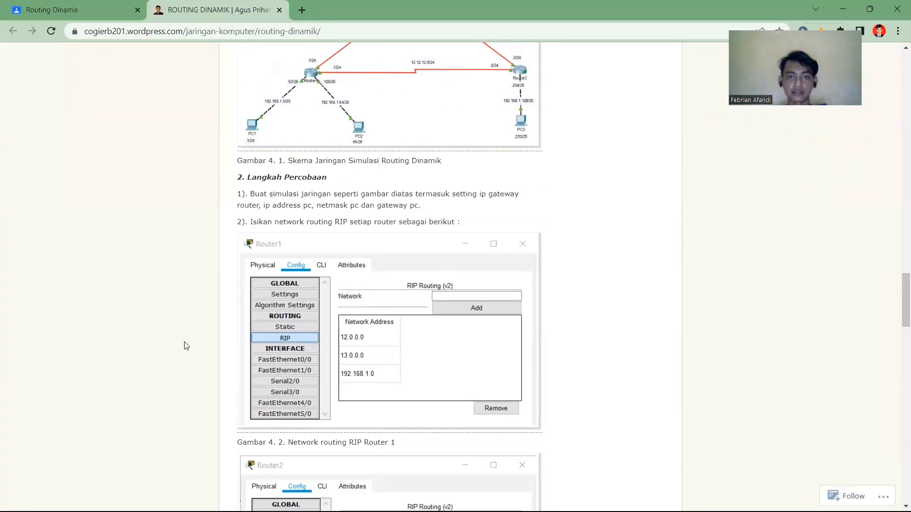
pyautogui.scroll(3, 186, 346)
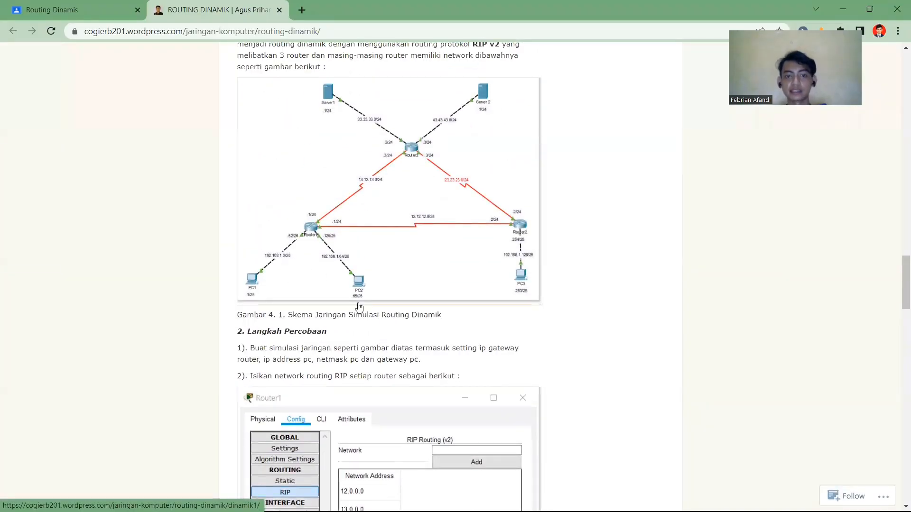
pyautogui.hotkey('alt', 'Tab')
pyautogui.hotkey('alt', 'Tab')
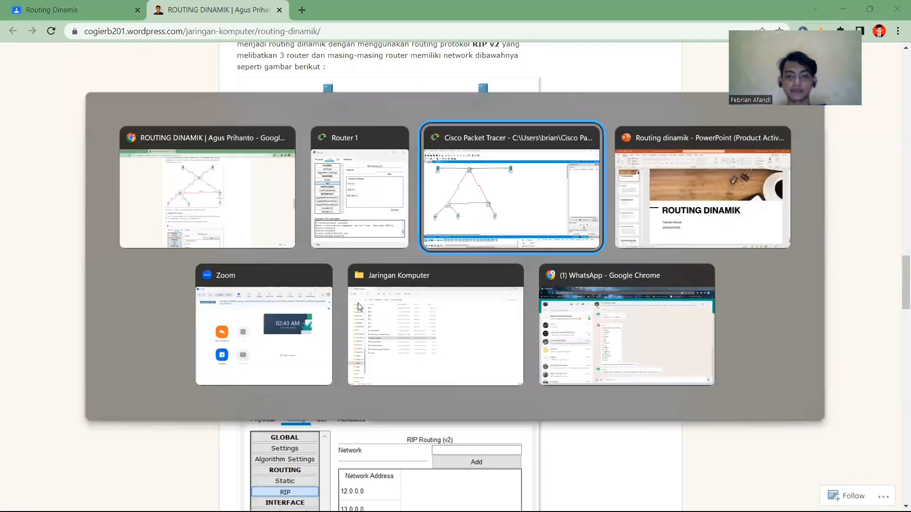
pyautogui.hotkey('alt', 'Tab')
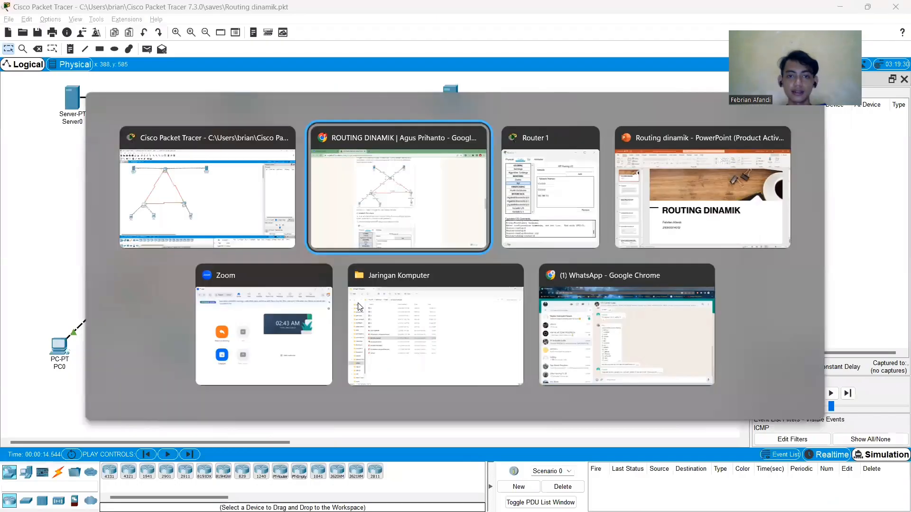
pyautogui.hotkey('alt', 'Tab')
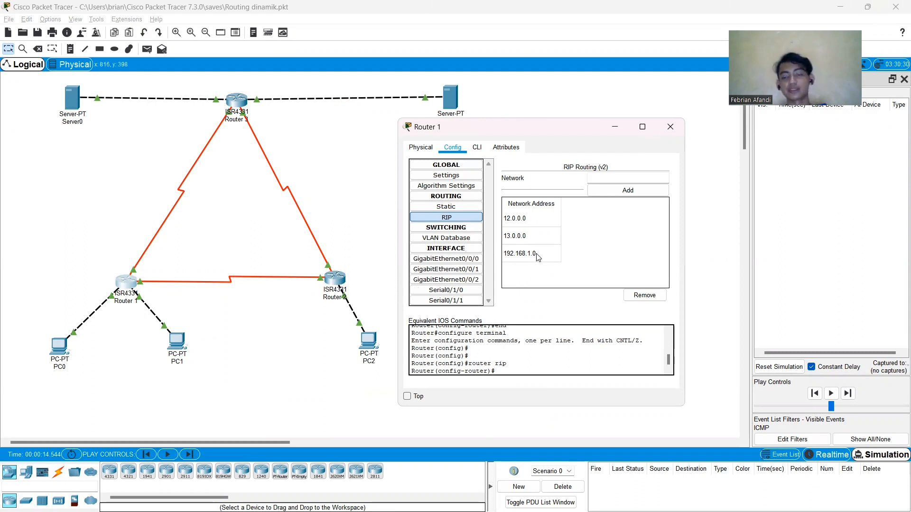
pyautogui.click(669, 125)
# - Check the reference RIP network list for Router 2 in the browser article and return to Packet Tracer
pyautogui.hotkey('alt', 'Tab')
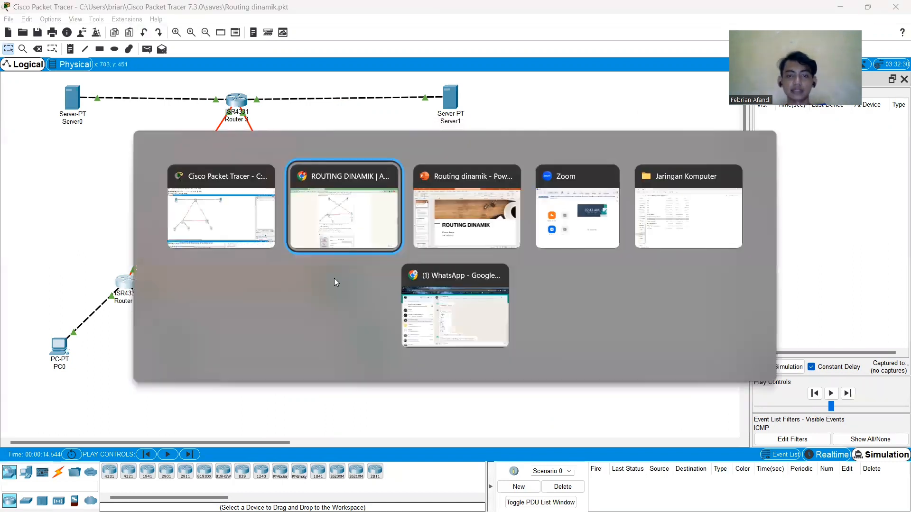
pyautogui.scroll(-9, 418, 340)
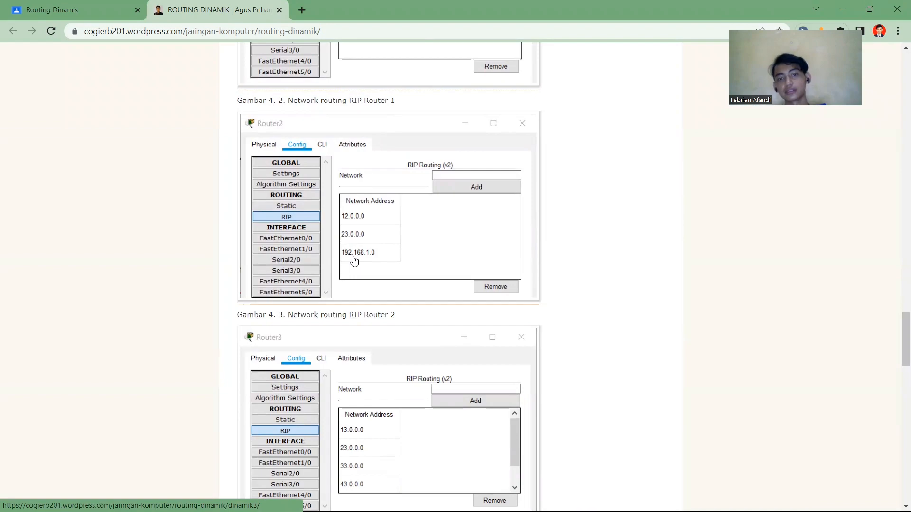
pyautogui.hotkey('alt', 'Tab')
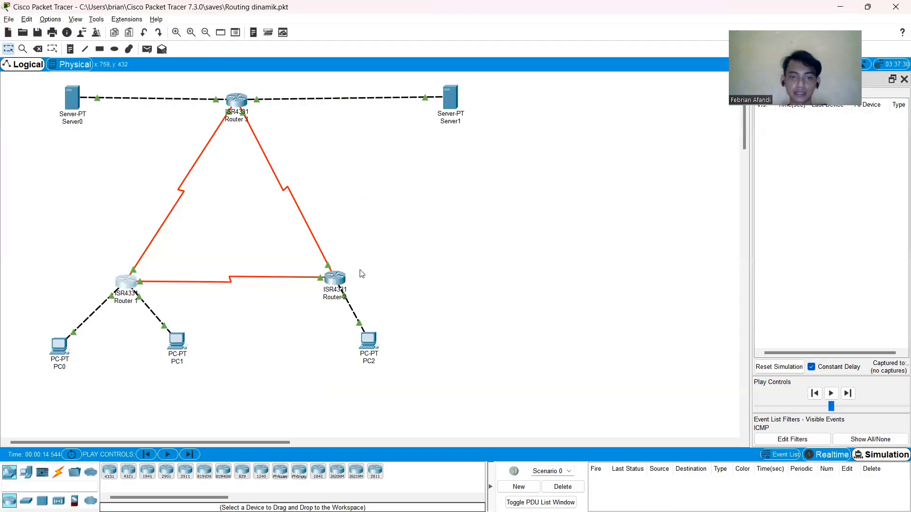
# - Open Router 2's configuration and inspect its static routes and RIP network list
pyautogui.click(334, 277)
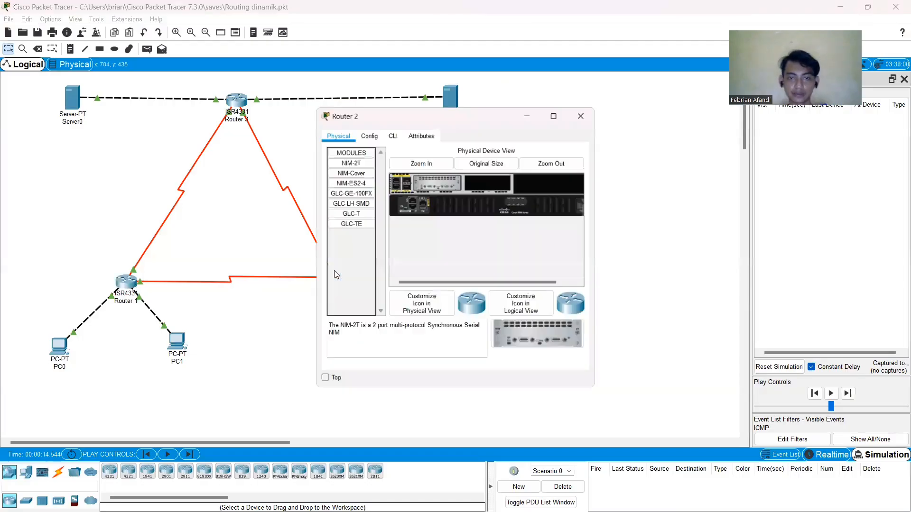
pyautogui.click(367, 133)
pyautogui.click(375, 193)
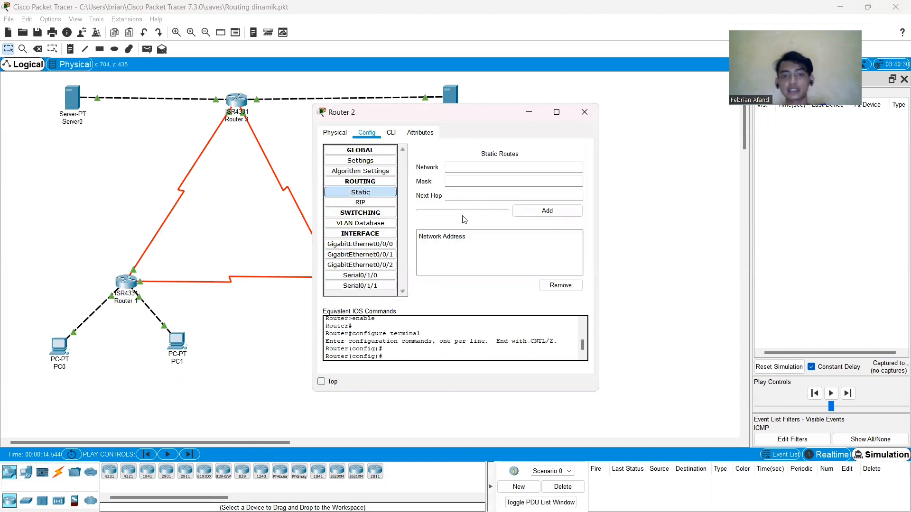
pyautogui.click(361, 205)
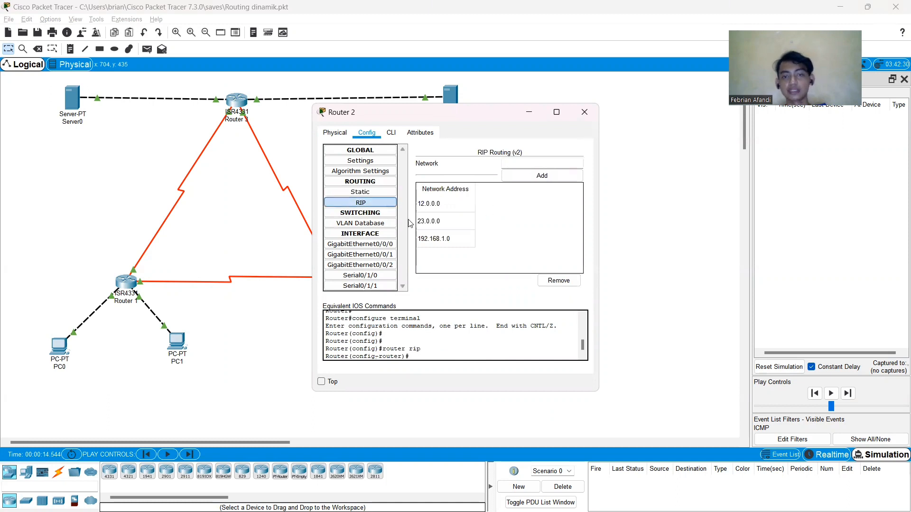
# - Uncover the topology and close Router 2's window, check the article's RIP network list for Router 3, and return to Packet Tracer
pyautogui.moveTo(455, 113); pyautogui.dragTo(580, 129)
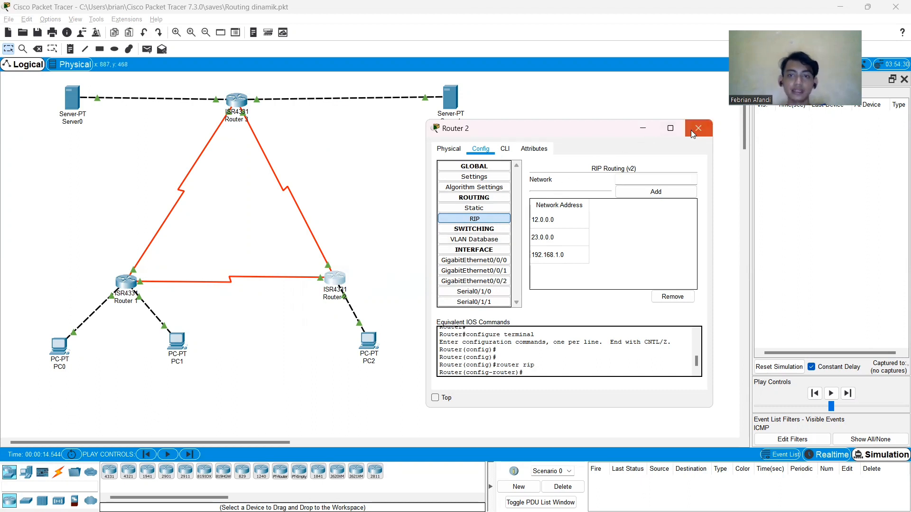
pyautogui.hotkey('alt', 'Tab')
pyautogui.scroll(-3, 374, 209)
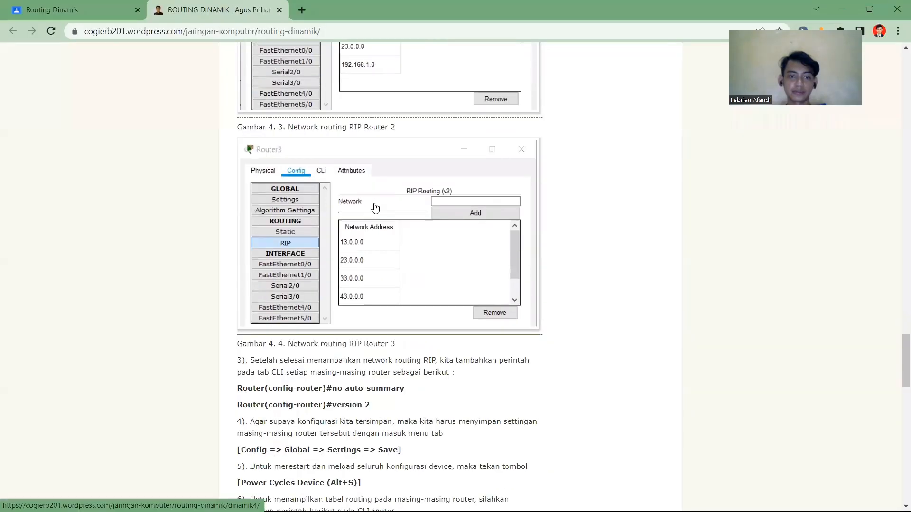
pyautogui.scroll(-1, 375, 207)
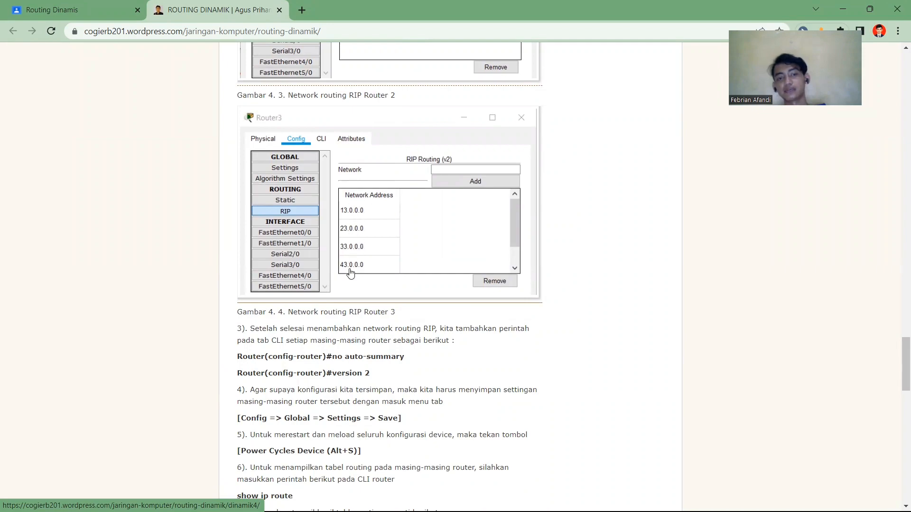
pyautogui.hotkey('alt', 'Tab')
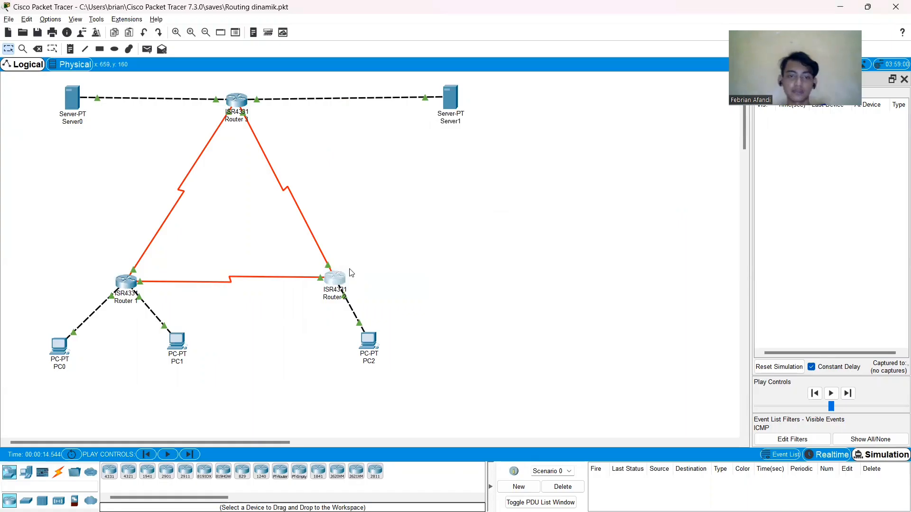
# - Open Router 3's configuration, inspect its RIP network list against the topology, and close the window
pyautogui.click(242, 109)
pyautogui.click(368, 131)
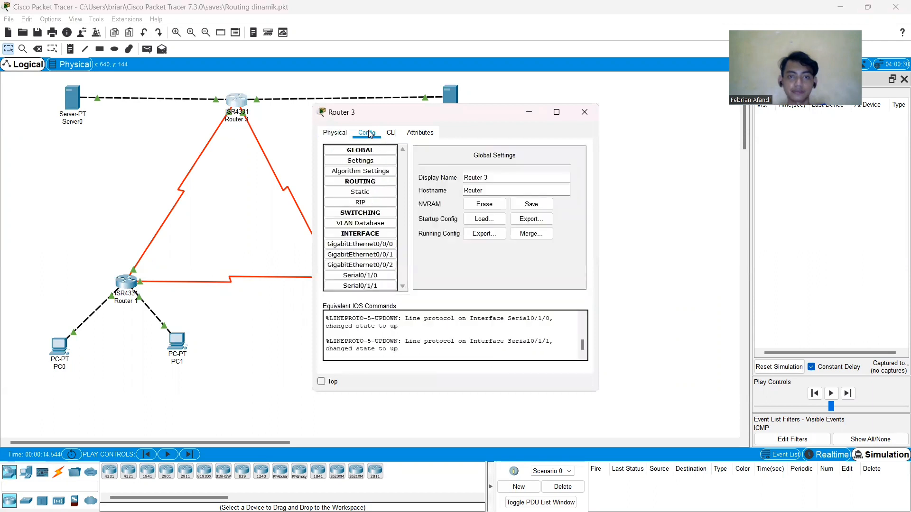
pyautogui.click(358, 203)
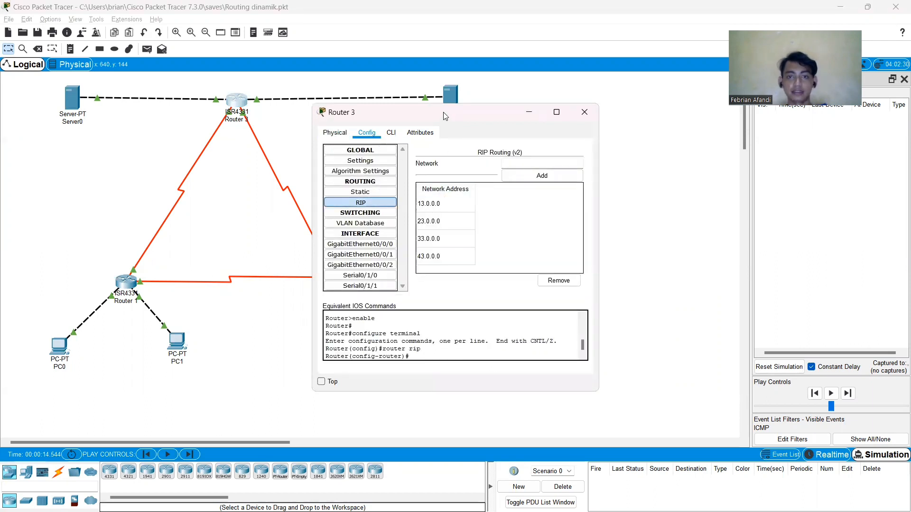
pyautogui.moveTo(444, 116); pyautogui.dragTo(512, 115)
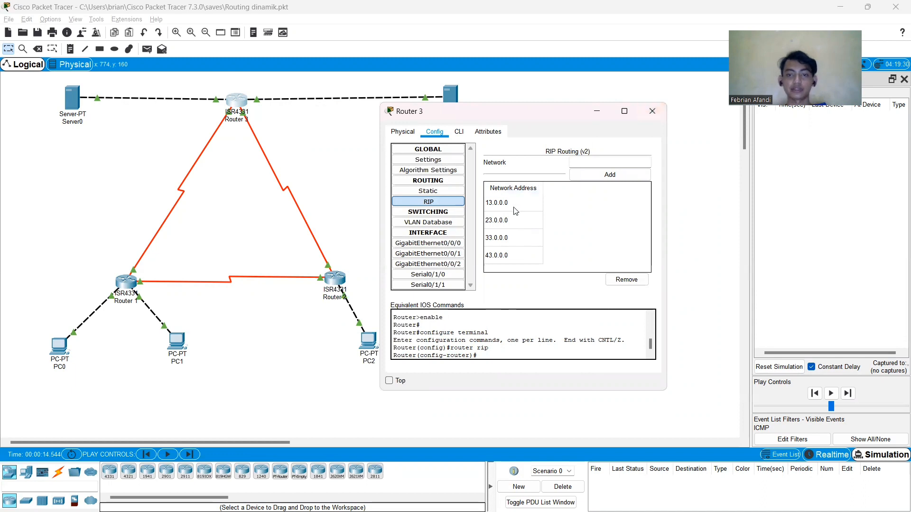
pyautogui.click(653, 112)
# - Review the article's remaining steps and its list of simple PDU test scenarios in the browser, and return to Packet Tracer
pyautogui.hotkey('alt', 'Tab')
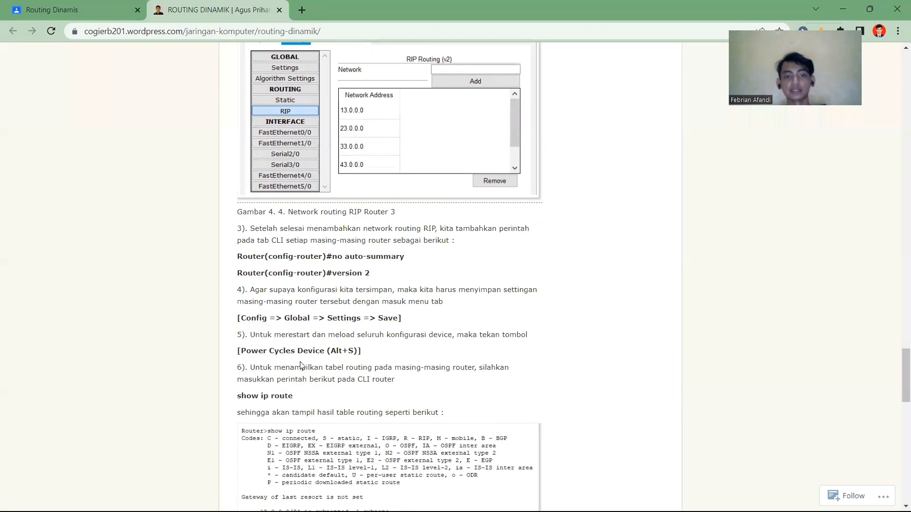
pyautogui.scroll(-8, 303, 365)
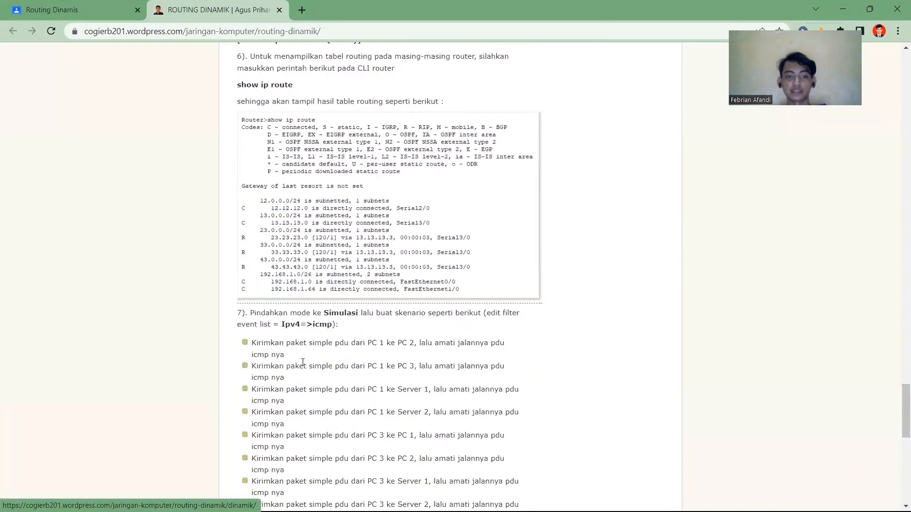
pyautogui.scroll(-3, 302, 365)
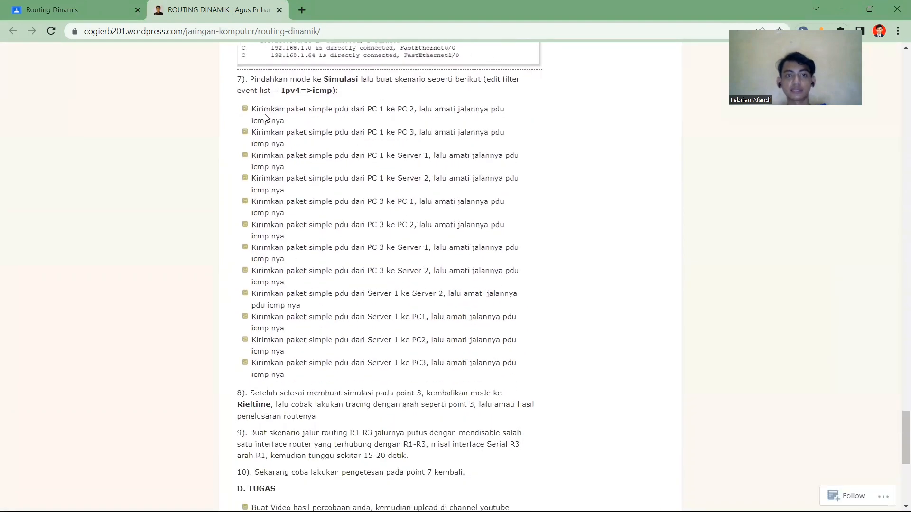
pyautogui.scroll(-1, 356, 90)
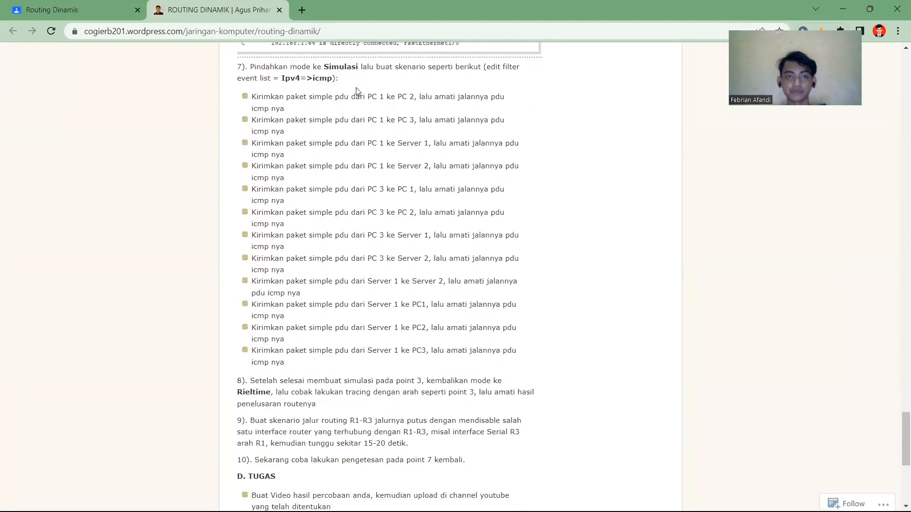
pyautogui.hotkey('alt', 'Tab')
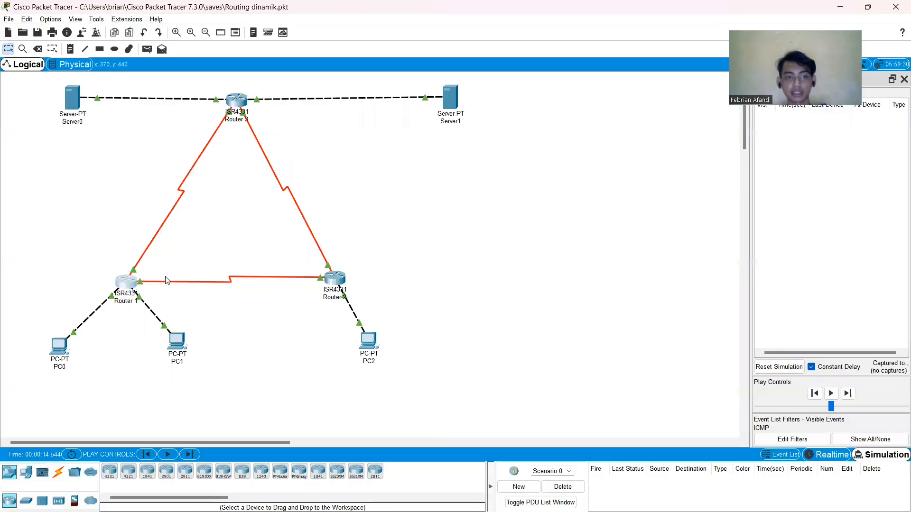
pyautogui.hotkey('alt', 'Tab')
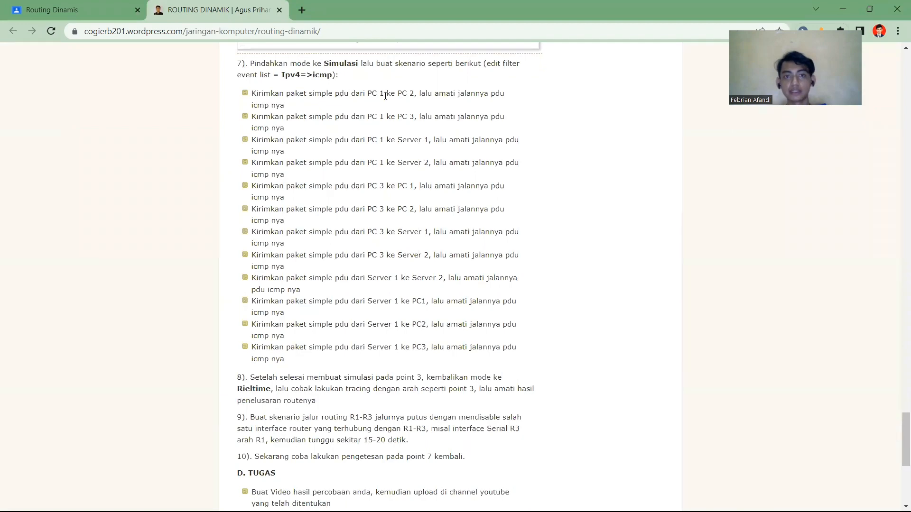
pyautogui.hotkey('alt', 'Tab')
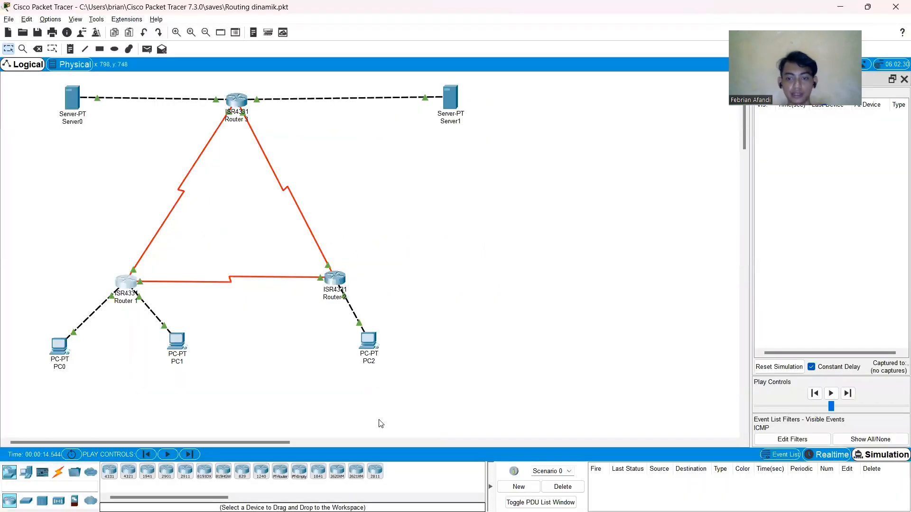
# - Add a simple PDU from PC0 to PC1 and advance the ICMP simulation event by event
pyautogui.click(147, 50)
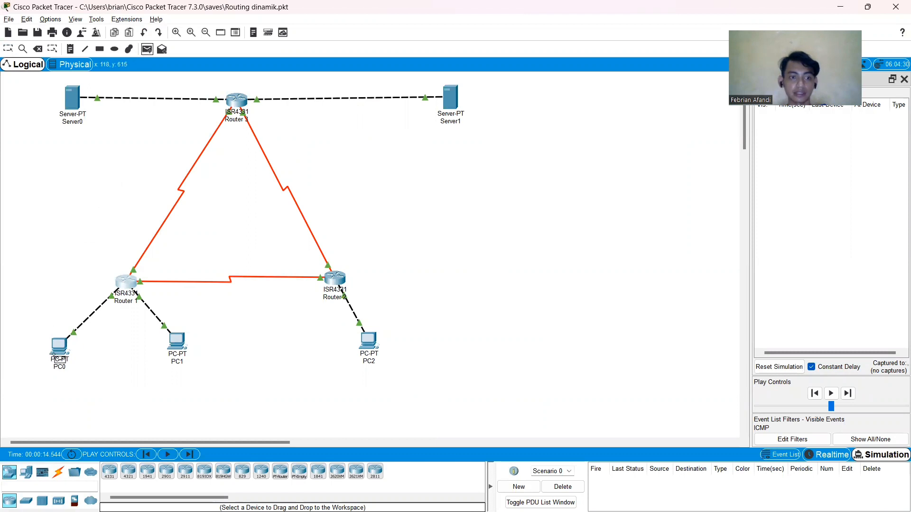
pyautogui.click(60, 350)
pyautogui.click(177, 340)
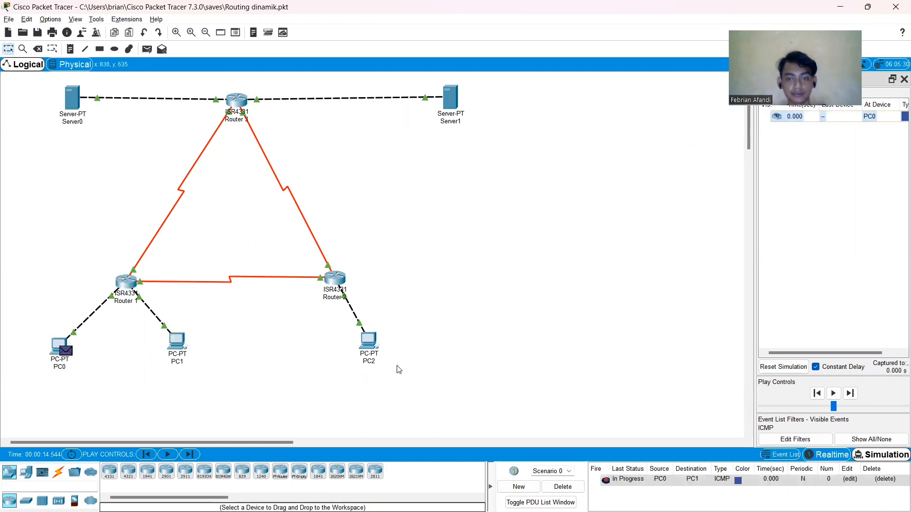
pyautogui.click(850, 394)
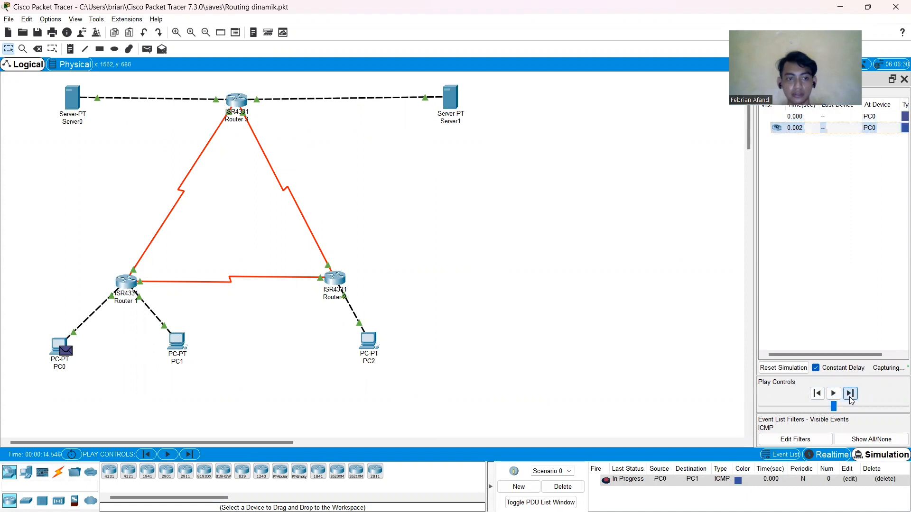
pyautogui.click(850, 394)
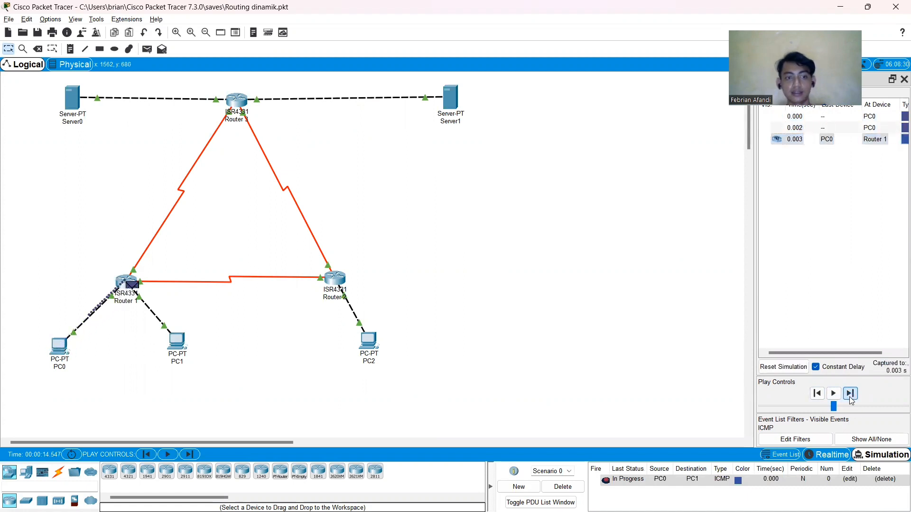
pyautogui.click(850, 394)
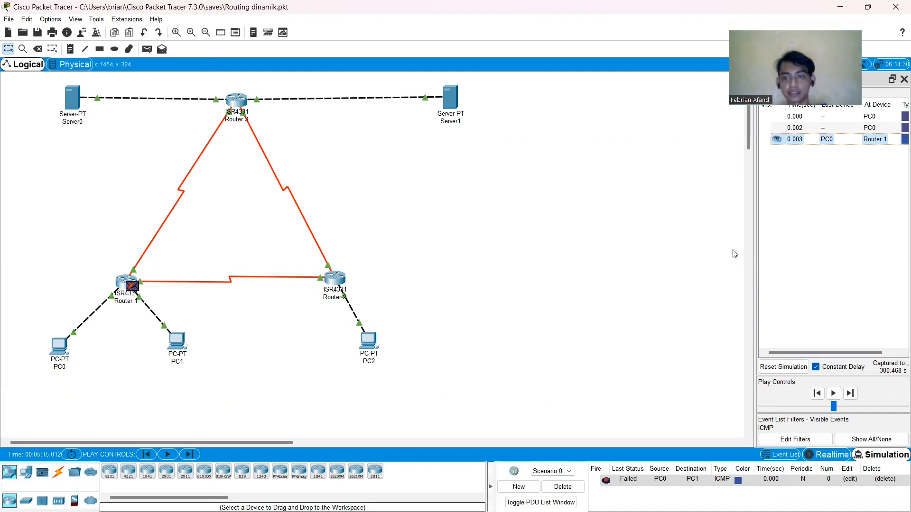
# - Reset the simulation and advance the PC0-to-PC1 packet through Router 1 and back to PC0
pyautogui.click(782, 370)
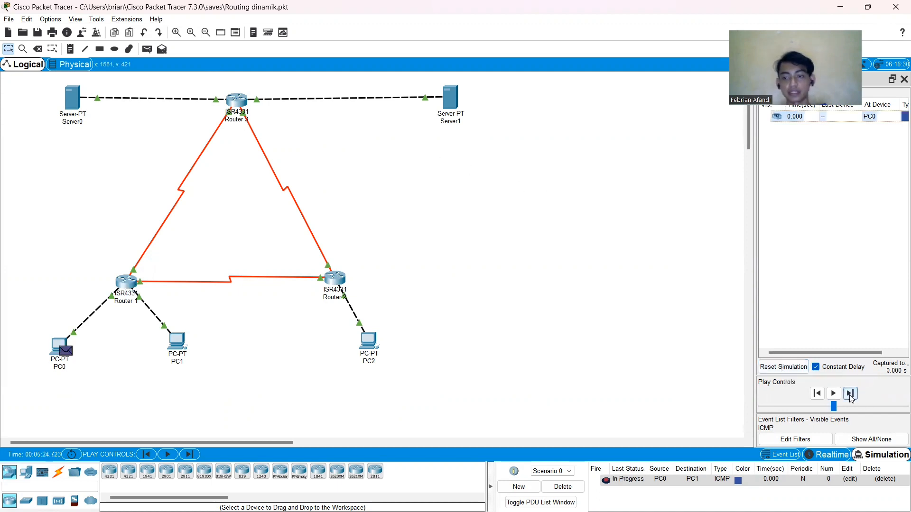
pyautogui.click(851, 394)
pyautogui.click(850, 394)
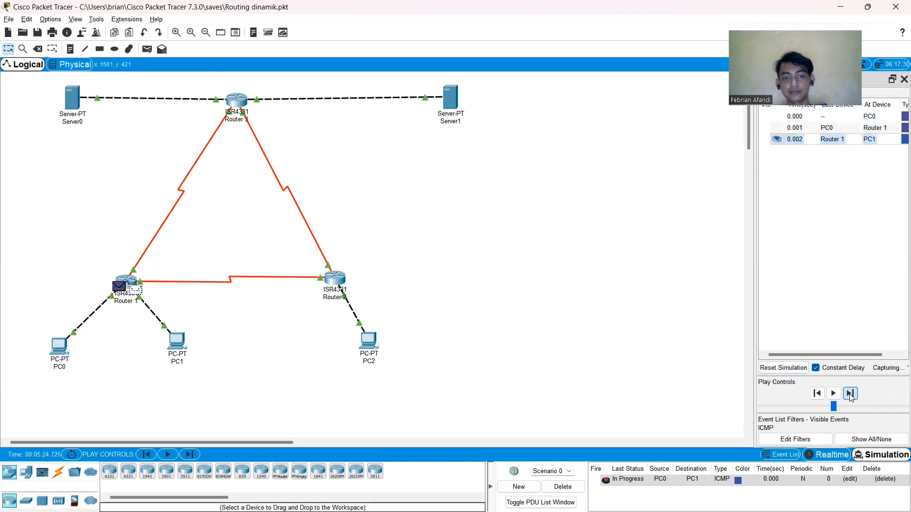
pyautogui.click(850, 394)
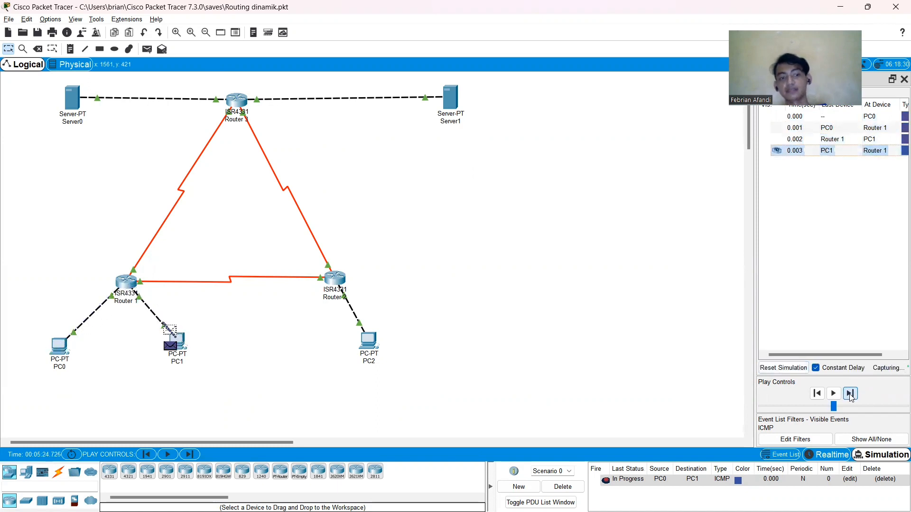
pyautogui.click(850, 394)
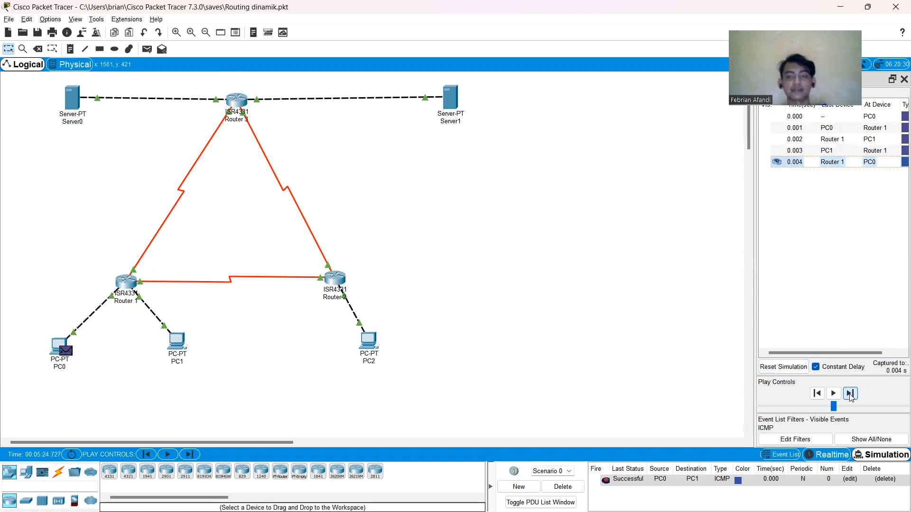
# - Delete the PC0-to-PC1 test scenario, check the next packet test in the browser article and return to Packet Tracer
pyautogui.click(564, 487)
pyautogui.hotkey('alt', 'Tab')
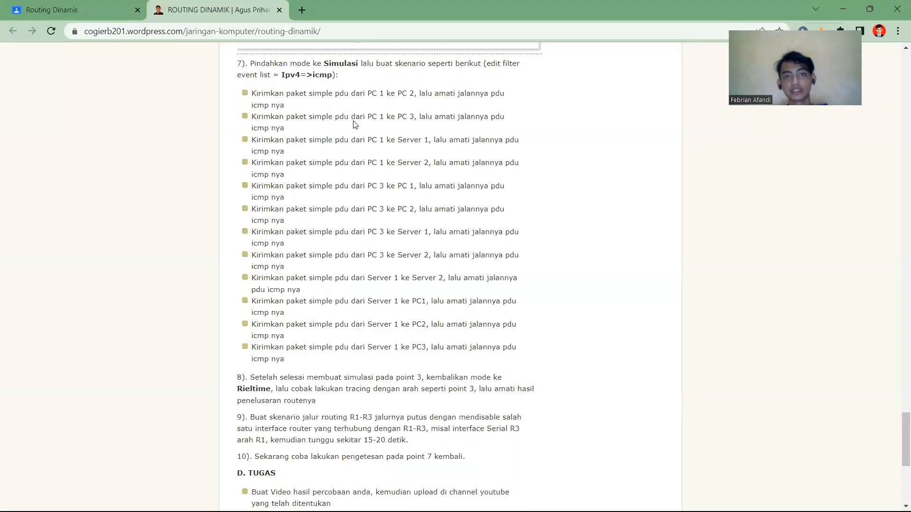
pyautogui.hotkey('alt', 'Tab')
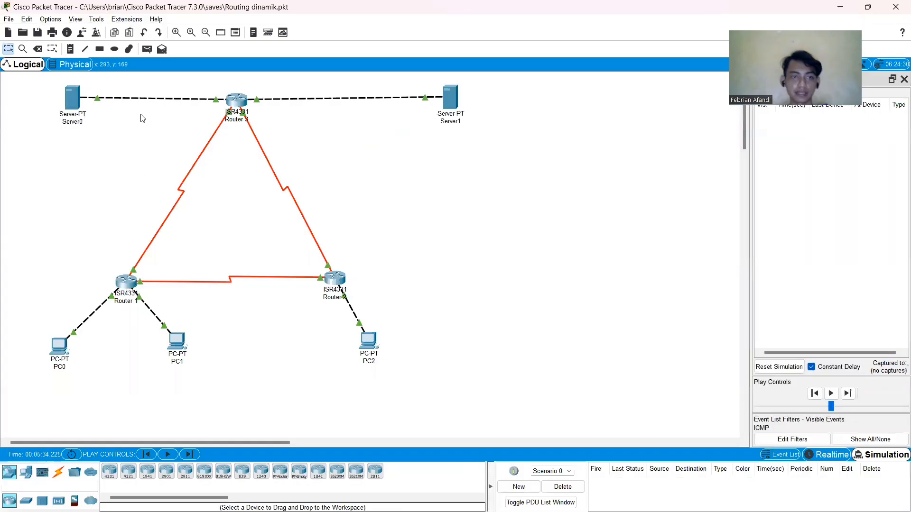
# - Add a simple PDU from PC0 to PC2 and advance the ICMP simulation event by event
pyautogui.click(147, 49)
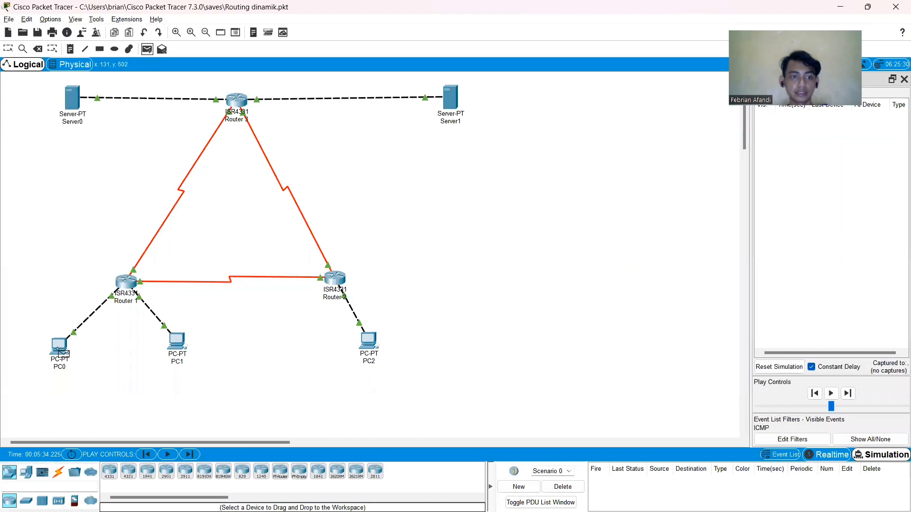
pyautogui.click(59, 346)
pyautogui.click(379, 338)
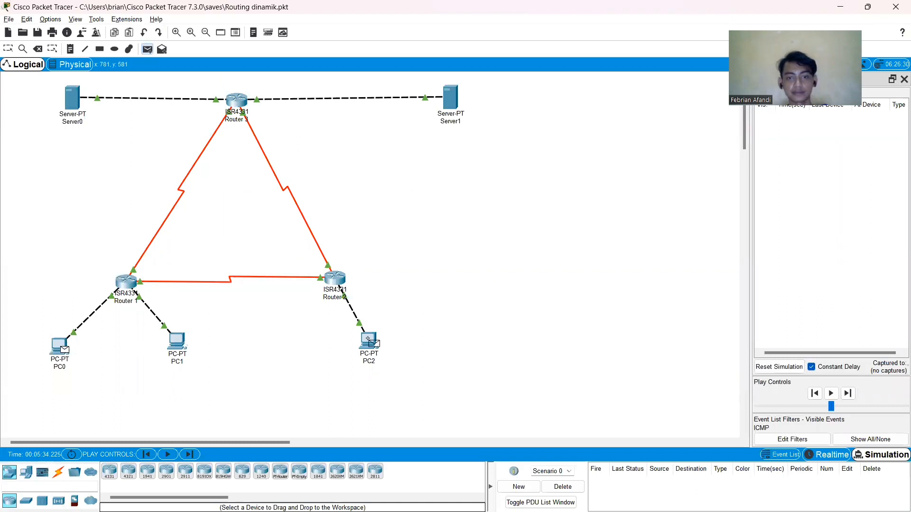
pyautogui.click(850, 393)
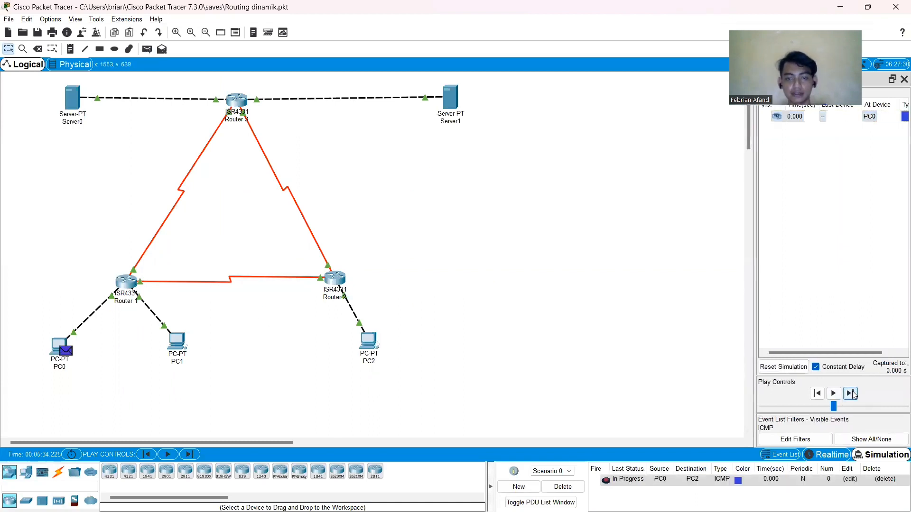
pyautogui.click(850, 394)
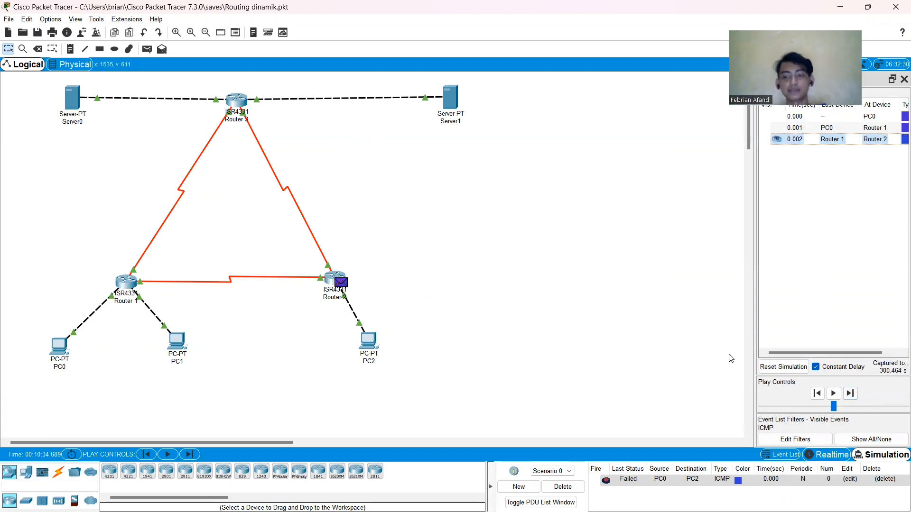
# - Reset the simulation, advance the PC0-to-PC2 packet through Routers 1 and 2 and back to PC0, and switch to the browser article
pyautogui.click(767, 371)
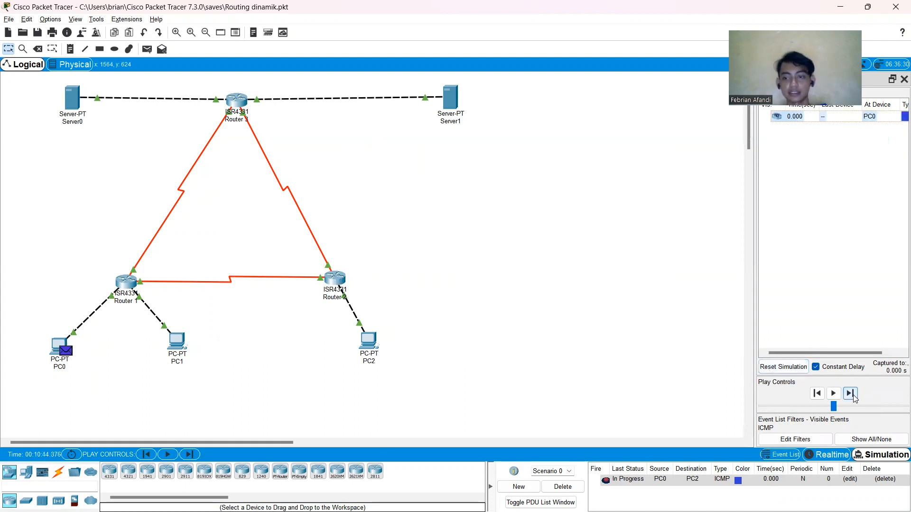
pyautogui.click(850, 394)
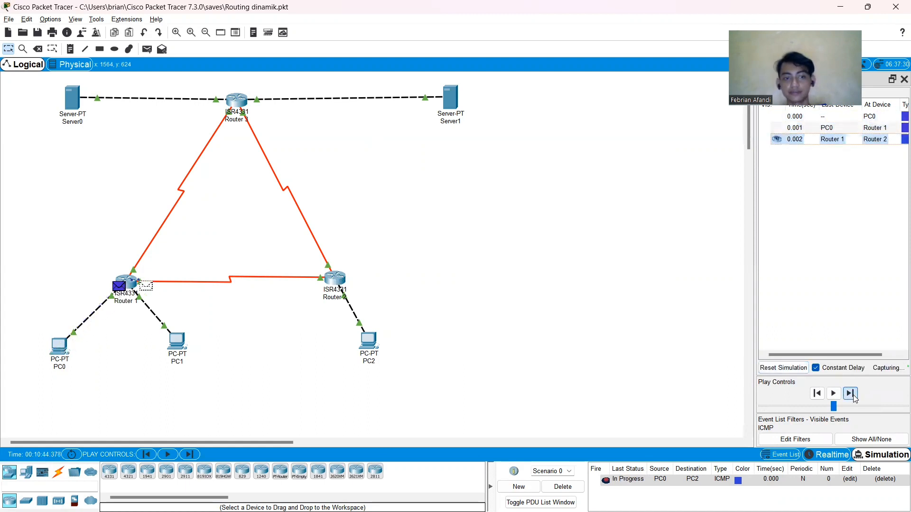
pyautogui.click(851, 394)
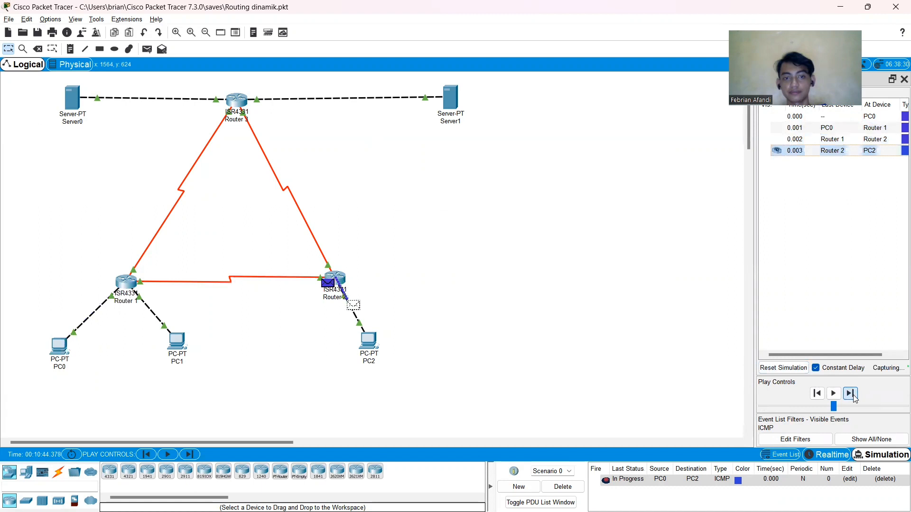
pyautogui.click(850, 394)
pyautogui.click(850, 394)
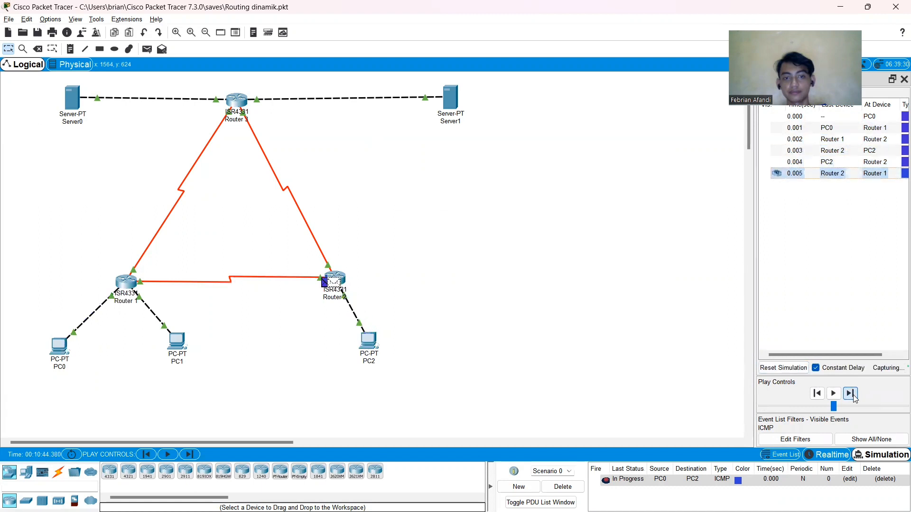
pyautogui.click(850, 394)
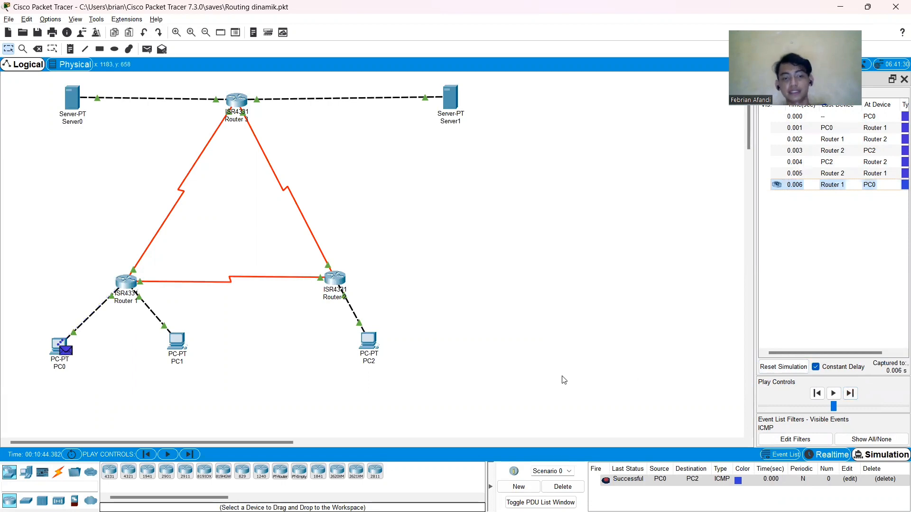
pyautogui.hotkey('alt', 'Tab')
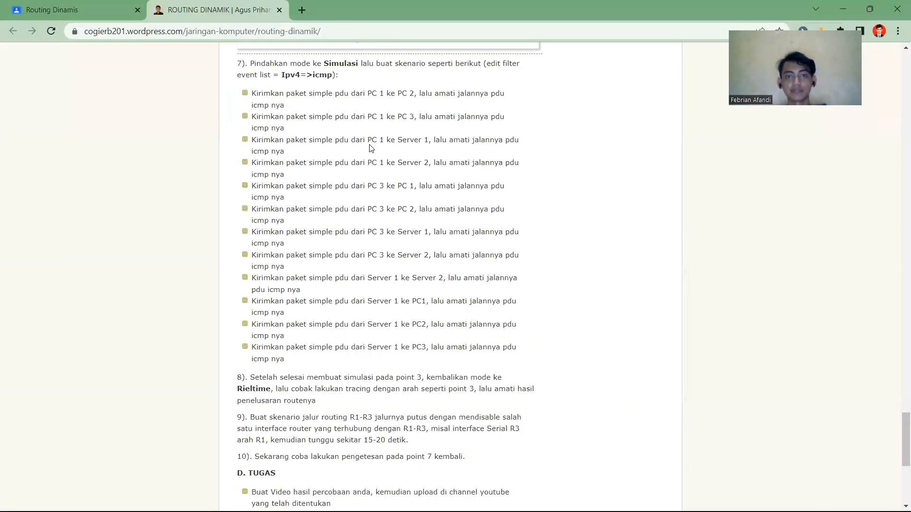
# - Switch back to Packet Tracer, delete the PC0-to-PC2 test scenario and add a simple PDU from PC0 to Server0
pyautogui.hotkey('alt', 'Tab')
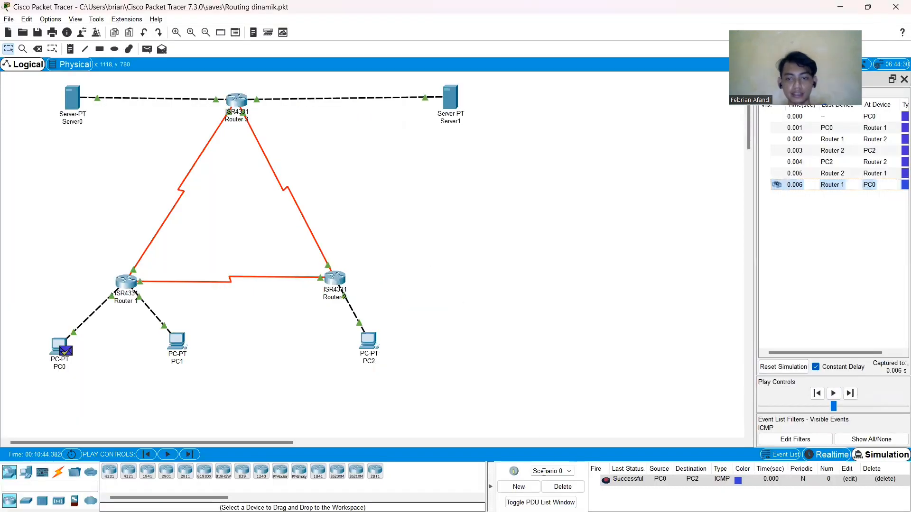
pyautogui.click(562, 487)
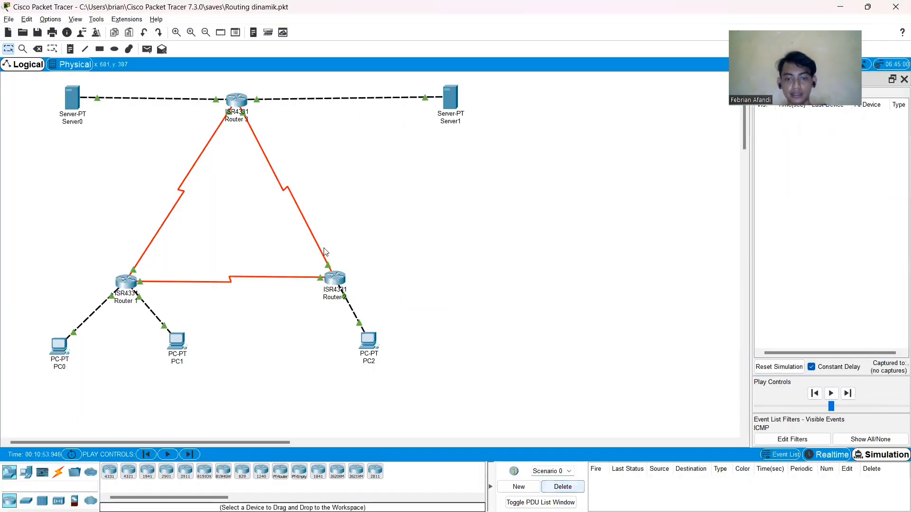
pyautogui.click(148, 50)
pyautogui.click(60, 347)
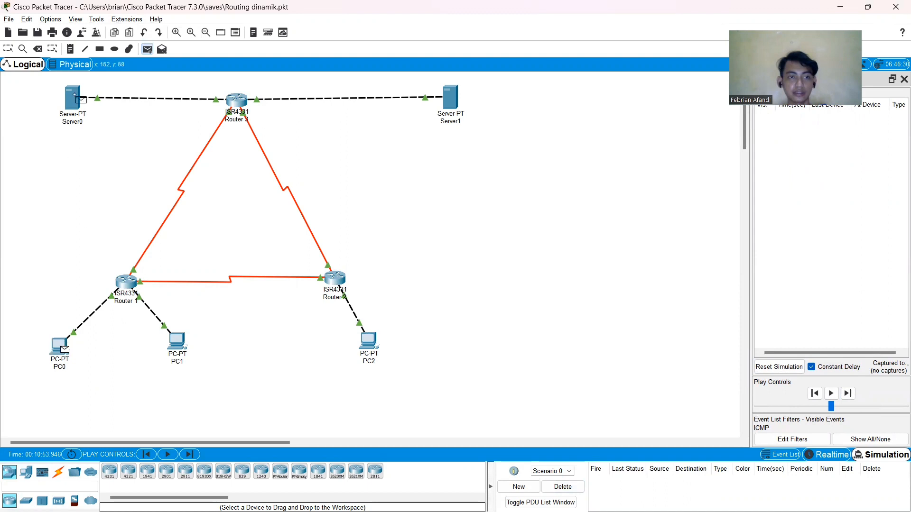
pyautogui.click(73, 97)
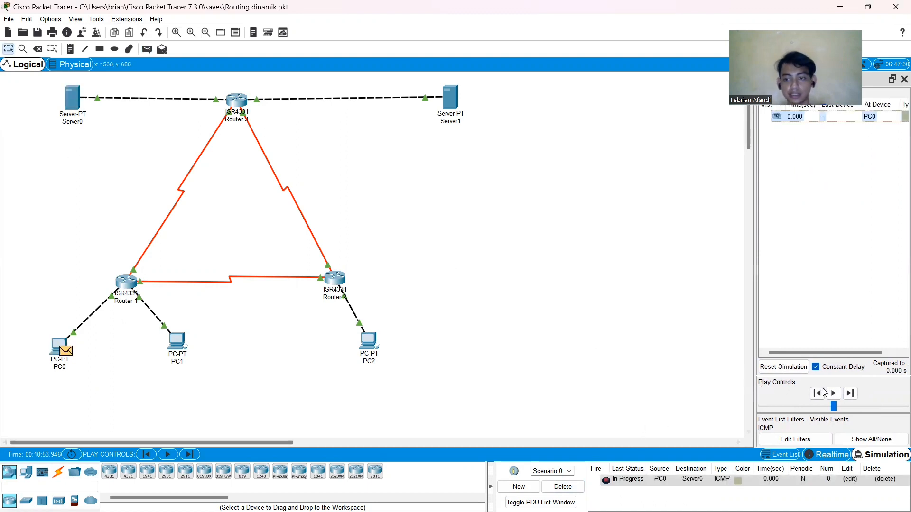
# - Advance the PC0-to-Server0 ICMP simulation event by event through Router 1 and Router 3
pyautogui.click(849, 394)
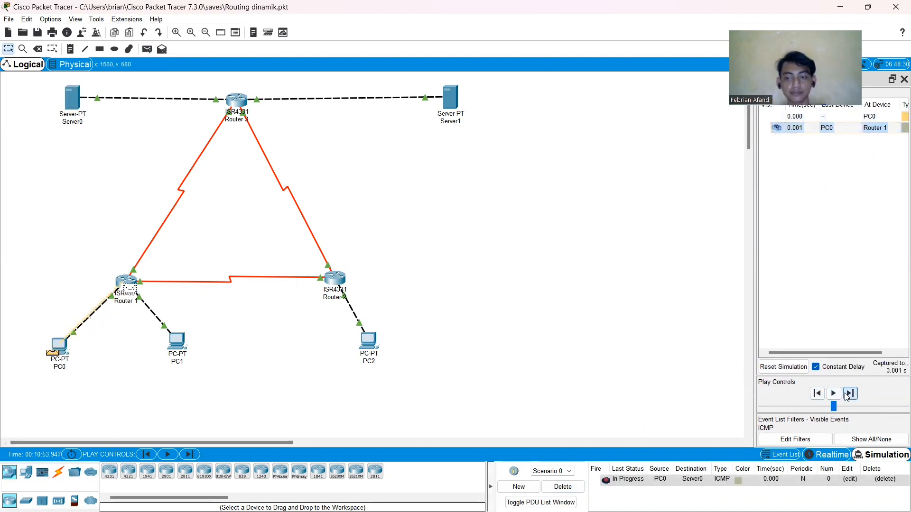
pyautogui.click(849, 394)
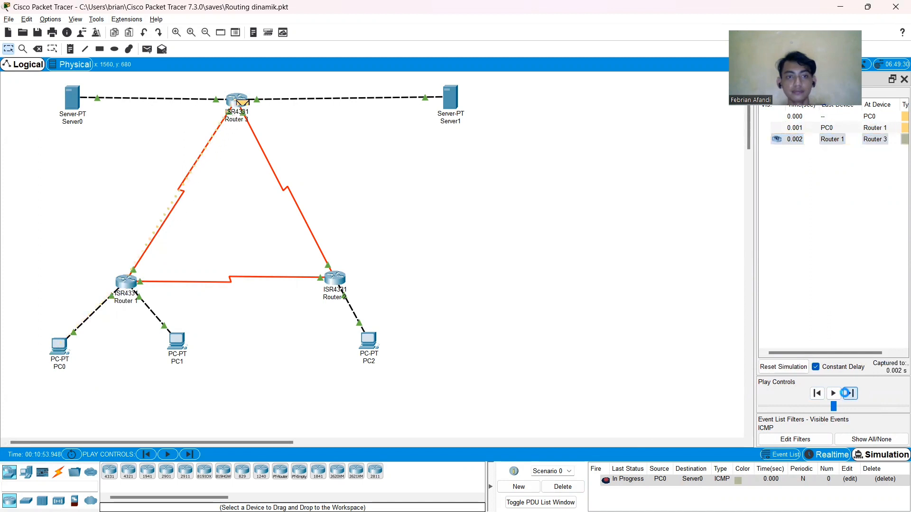
pyautogui.click(847, 396)
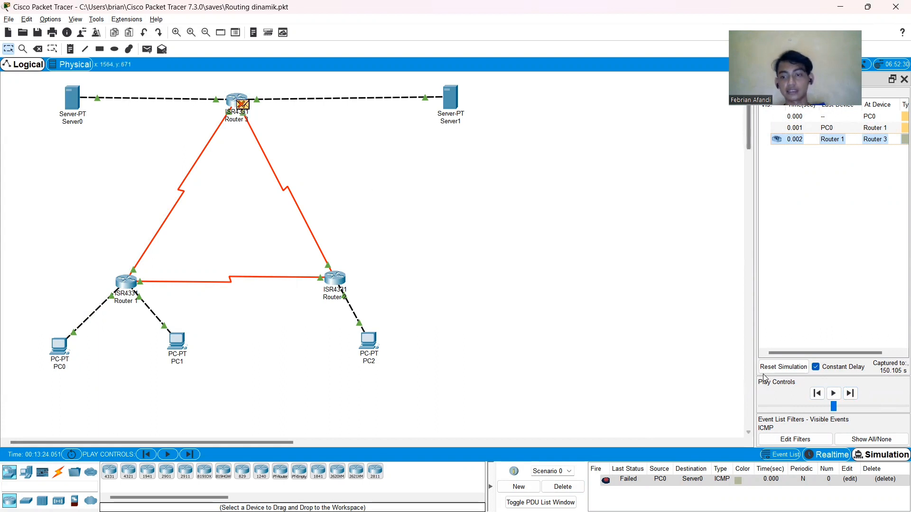
# - Reset the simulation and advance the PC0-to-Server0 packet through Routers 1 and 3 to Server0 and back to PC0
pyautogui.click(780, 367)
pyautogui.click(850, 394)
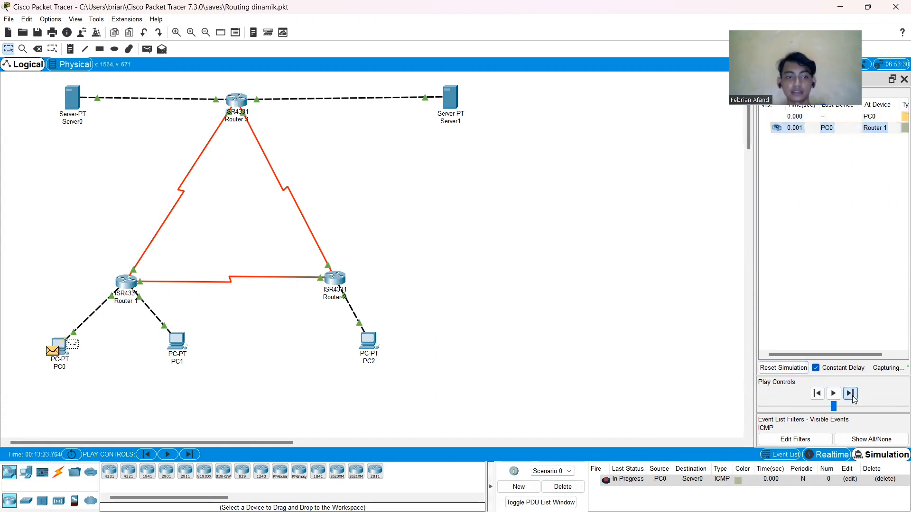
pyautogui.click(851, 394)
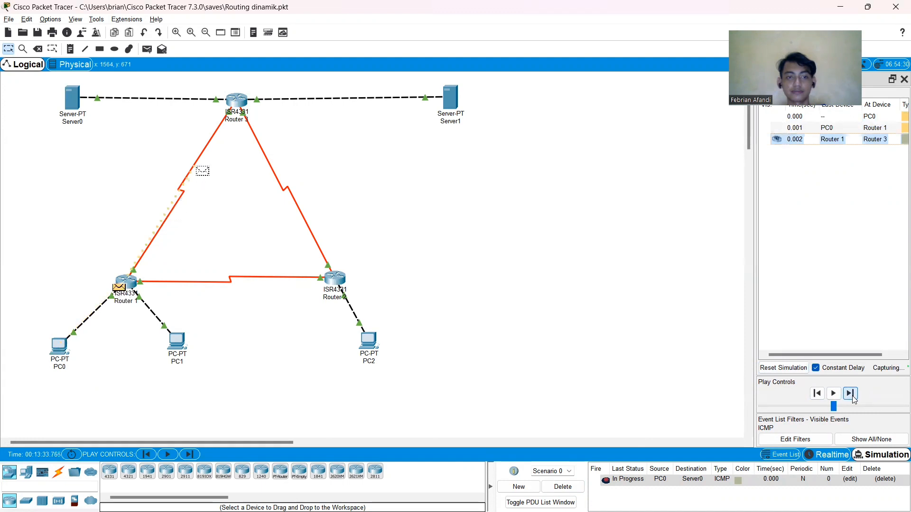
pyautogui.click(853, 399)
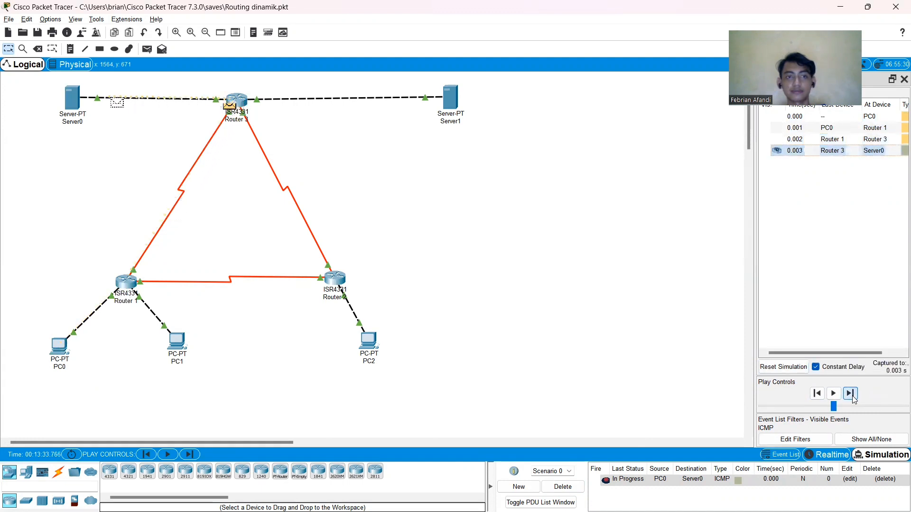
pyautogui.click(853, 399)
pyautogui.click(853, 399)
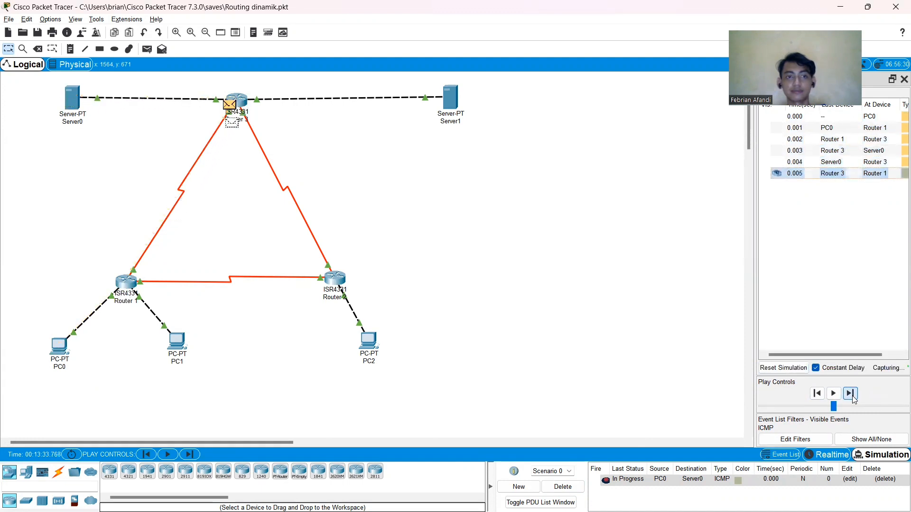
pyautogui.click(853, 399)
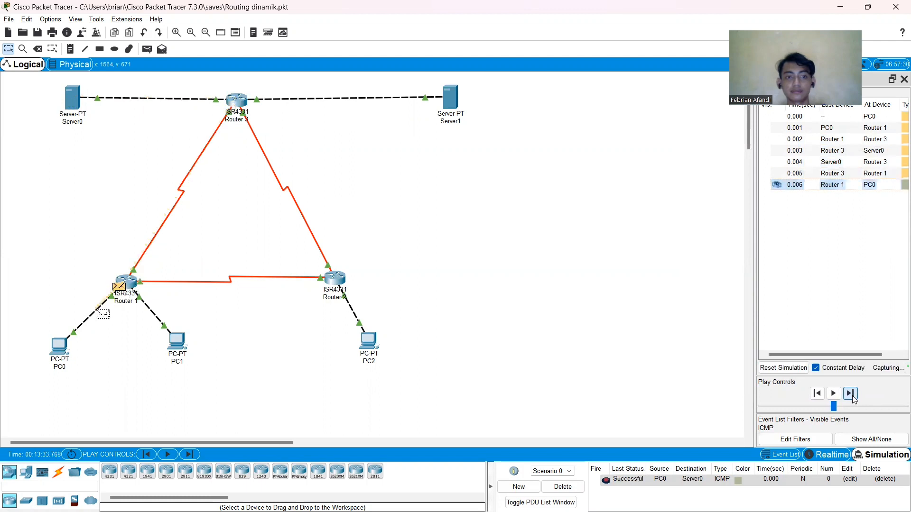
# - Check the next packet test in the browser article, return to Packet Tracer and delete the PC0-to-Server0 test scenario
pyautogui.hotkey('alt', 'Tab')
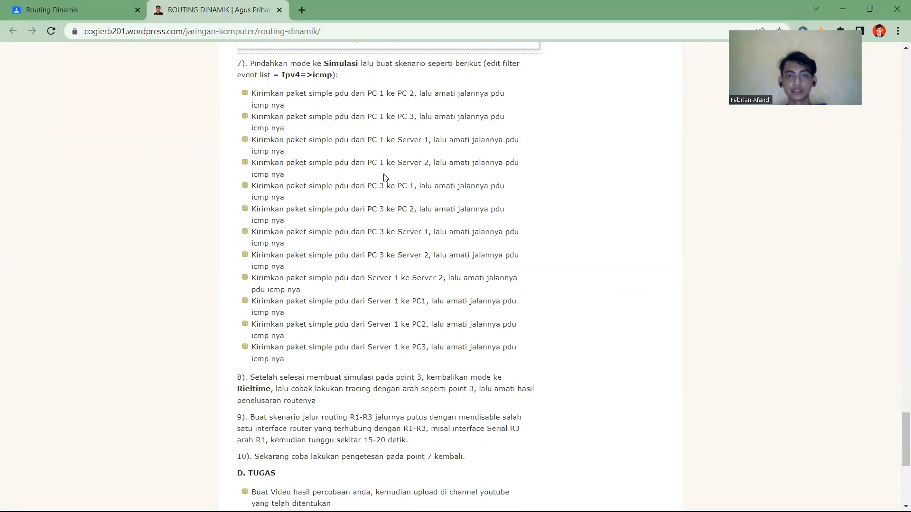
pyautogui.hotkey('alt', 'Tab')
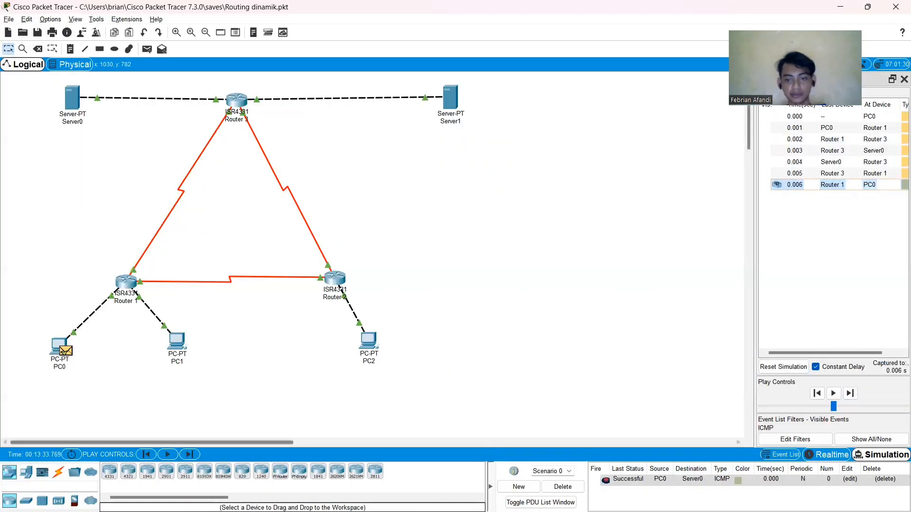
pyautogui.click(582, 484)
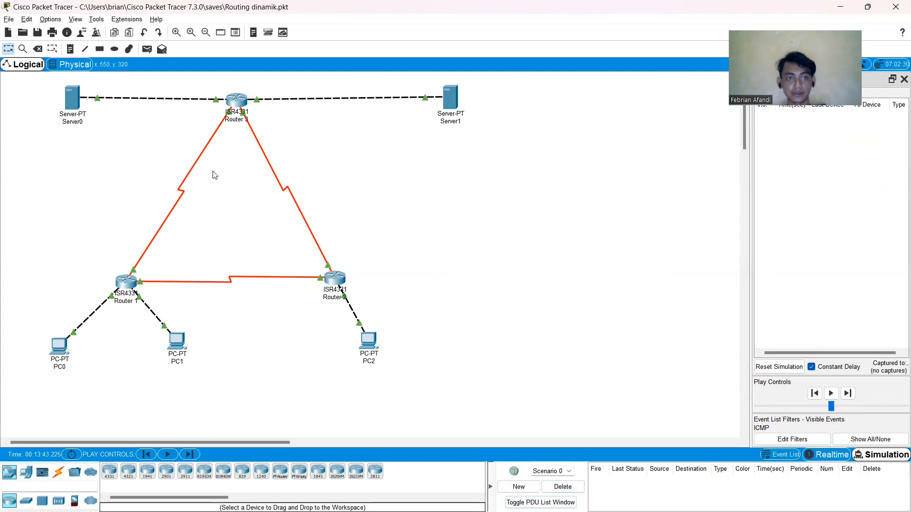
# - Add a simple PDU from PC0 to Server1 and advance its ICMP simulation to Router 3
pyautogui.click(148, 49)
pyautogui.click(58, 346)
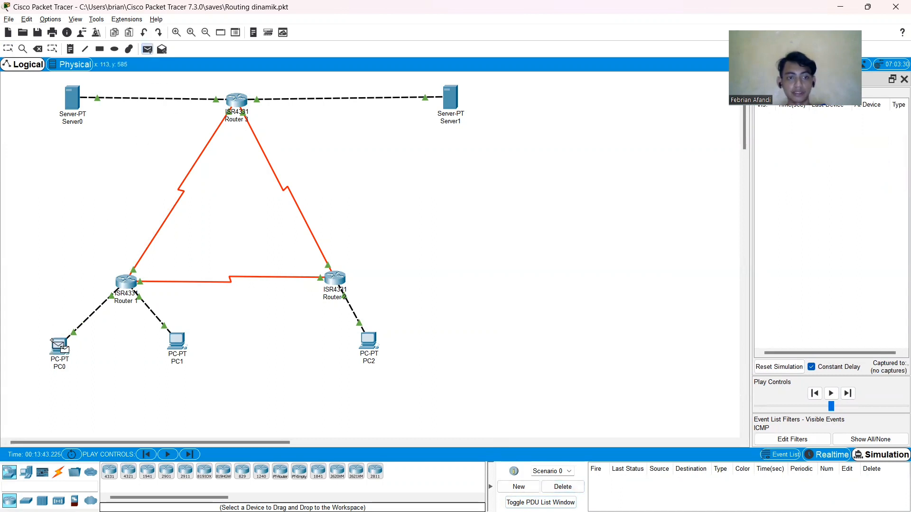
pyautogui.click(453, 103)
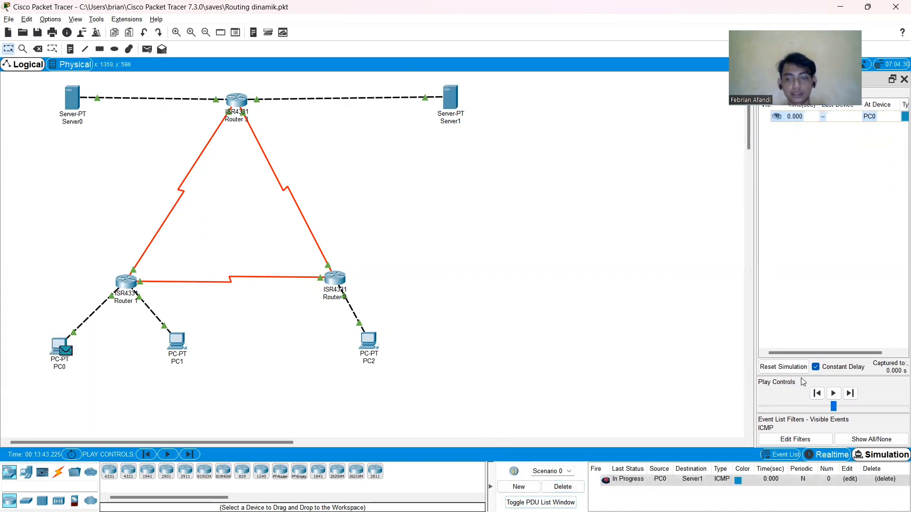
pyautogui.click(850, 393)
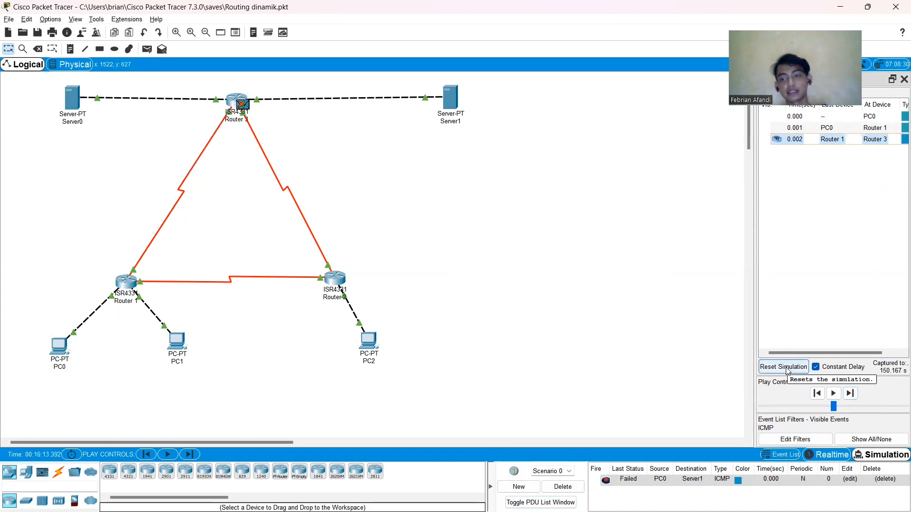
# - Reset the simulation and advance the PC0-to-Server1 packet through Routers 1 and 3 to Server1 and back to PC0
pyautogui.click(784, 366)
pyautogui.click(851, 395)
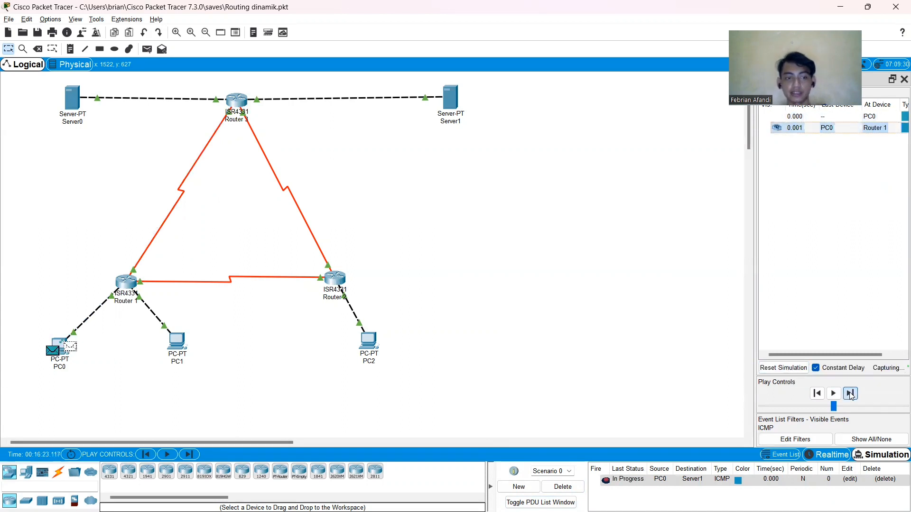
pyautogui.click(851, 396)
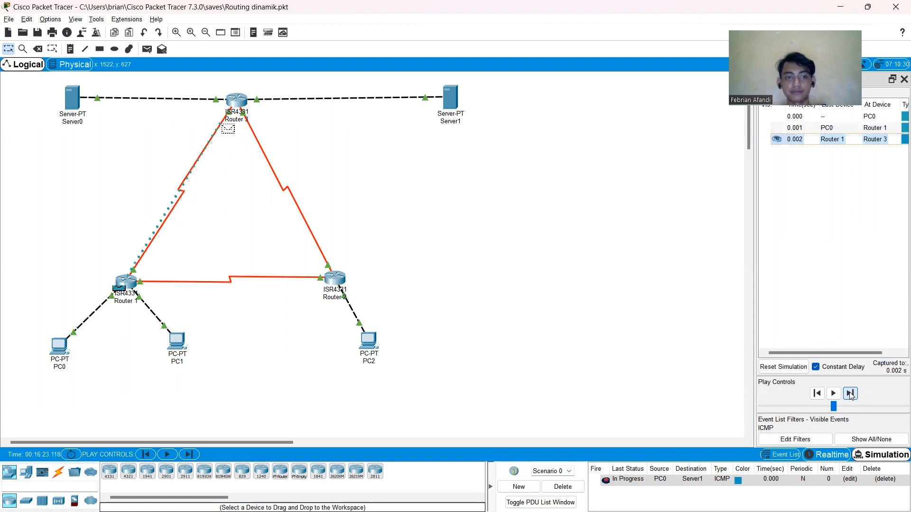
pyautogui.click(851, 393)
pyautogui.click(851, 393)
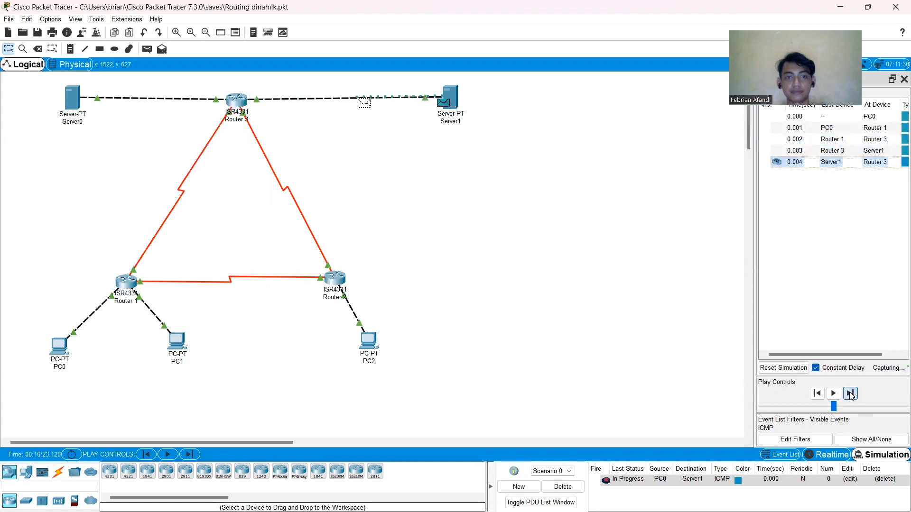
pyautogui.click(851, 393)
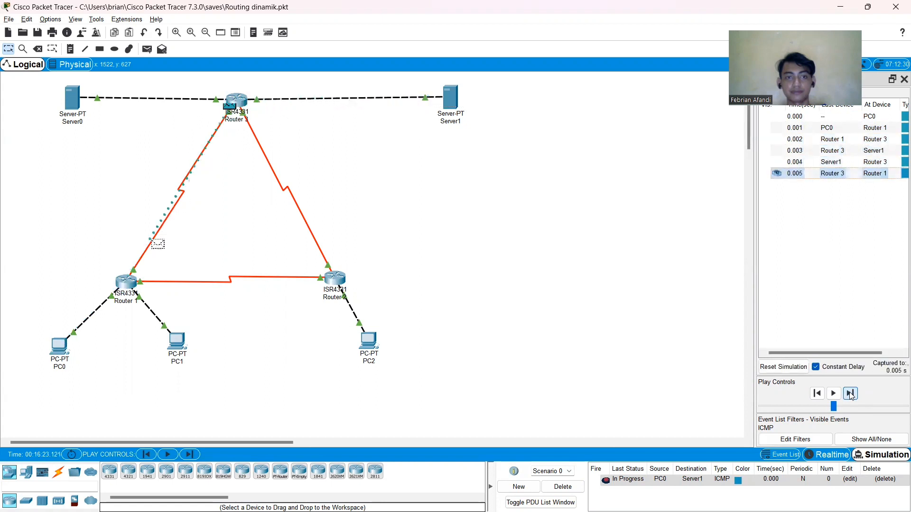
pyautogui.click(851, 395)
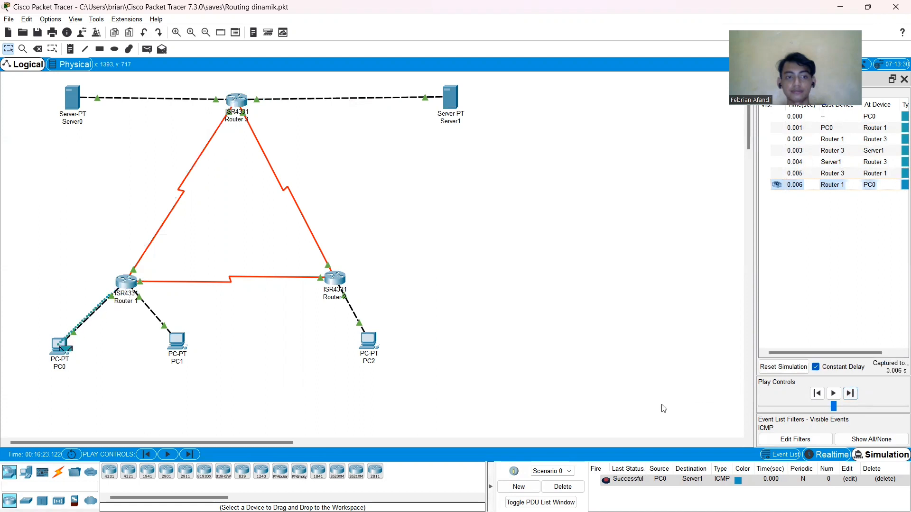
# - Delete the PC0-to-Server1 test scenario, check the next packet test in the browser article and return to Packet Tracer
pyautogui.click(562, 487)
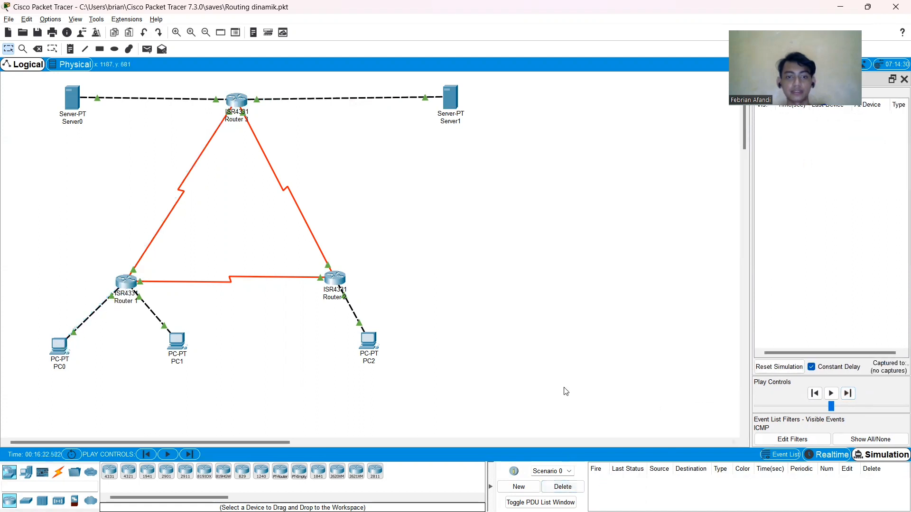
pyautogui.hotkey('alt', 'Tab')
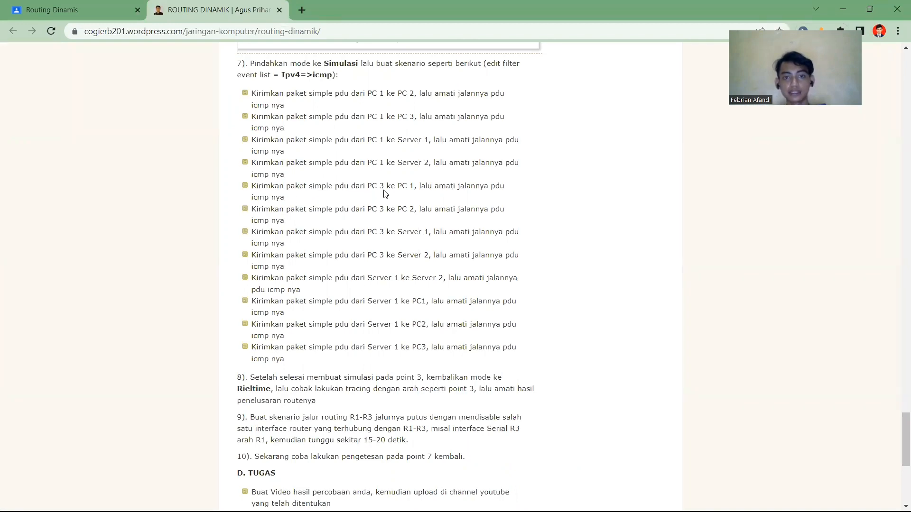
pyautogui.hotkey('alt', 'Tab')
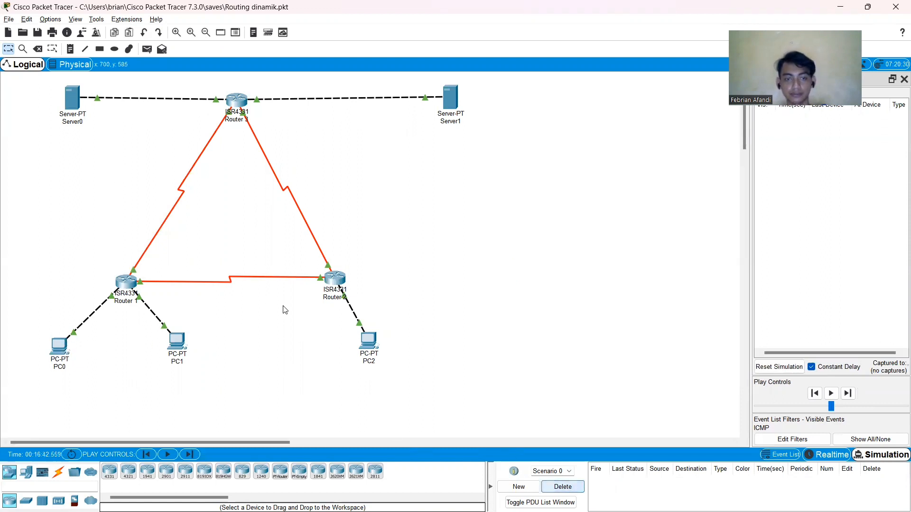
# - Add a simple PDU from PC2 to PC0 and advance the packet through Routers 2 and 1 to PC0 and back to PC2
pyautogui.click(151, 54)
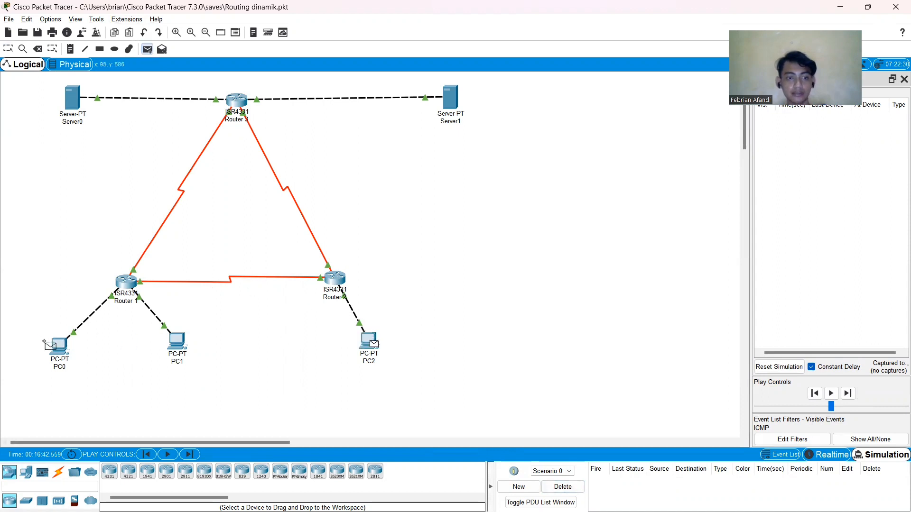
pyautogui.click(57, 347)
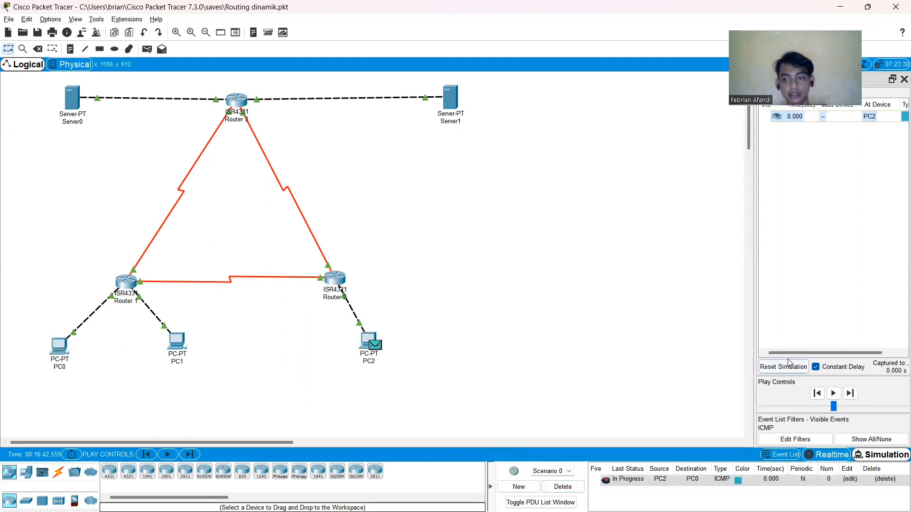
pyautogui.click(850, 394)
pyautogui.click(850, 393)
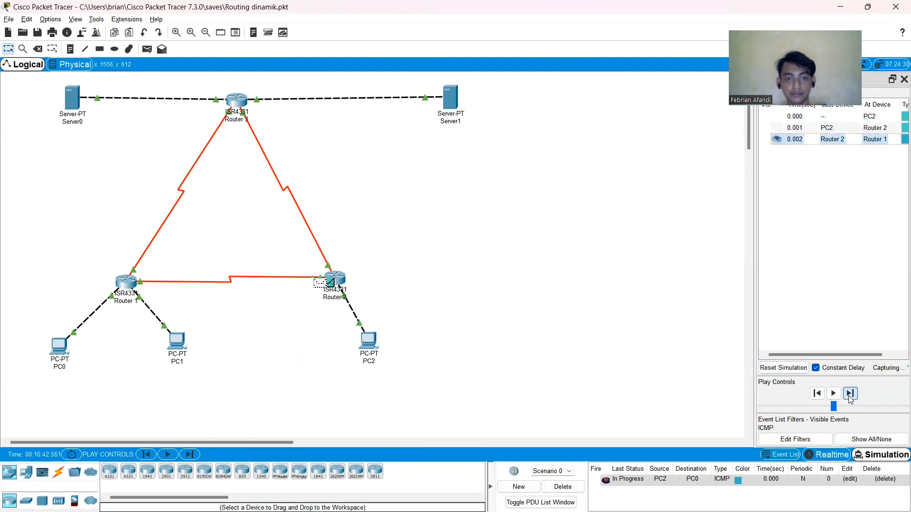
pyautogui.click(851, 393)
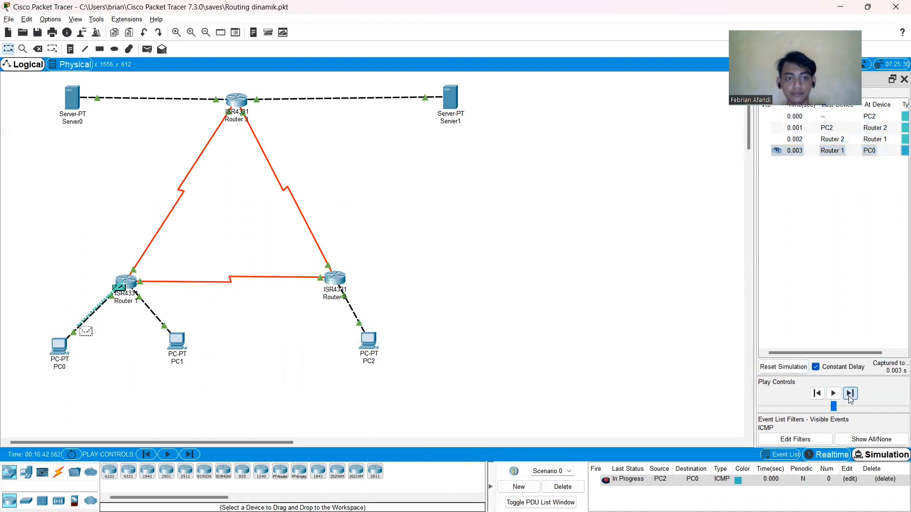
pyautogui.click(851, 394)
pyautogui.click(851, 393)
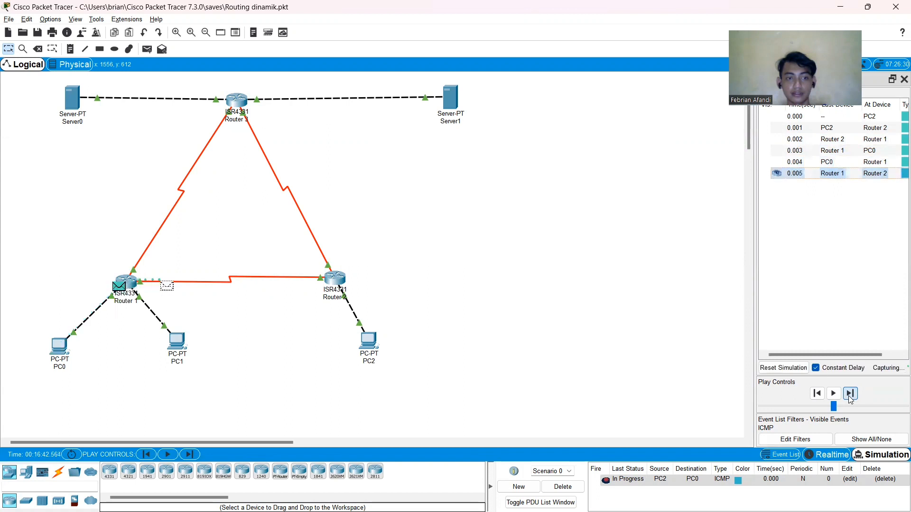
pyautogui.click(850, 394)
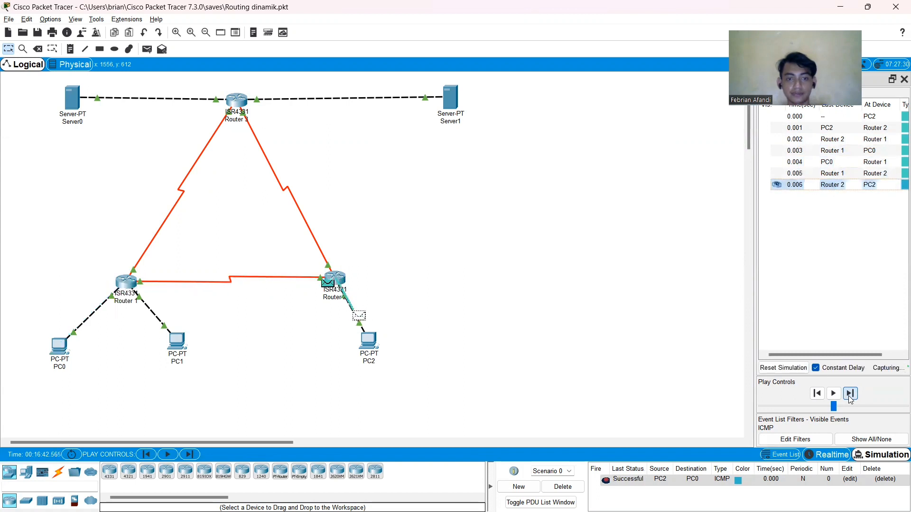
# - Check the following packet test in the browser article, return to Packet Tracer and delete the PC2-to-PC0 test scenario
pyautogui.hotkey('alt', 'Tab')
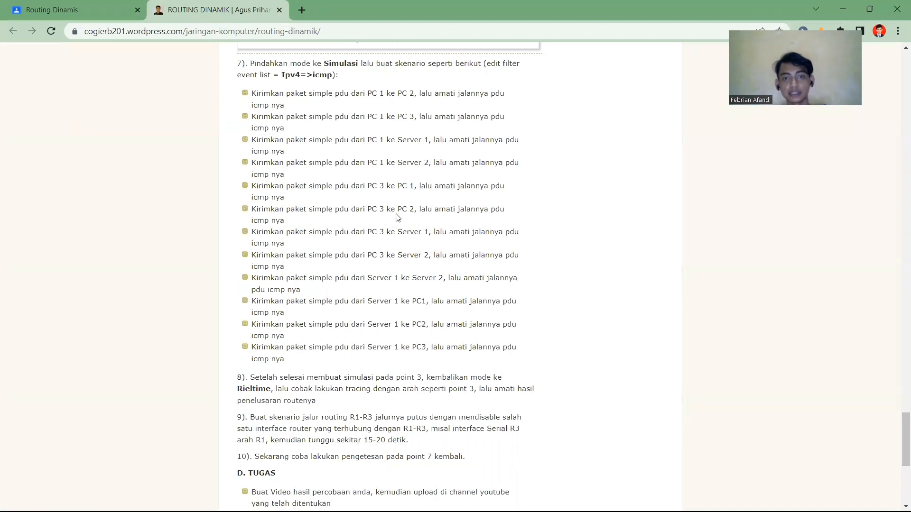
pyautogui.hotkey('alt', 'Tab')
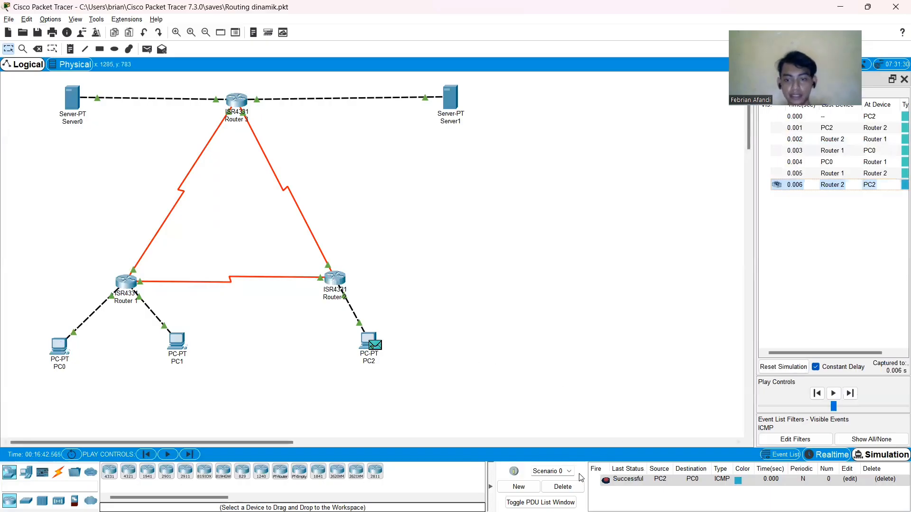
pyautogui.click(563, 487)
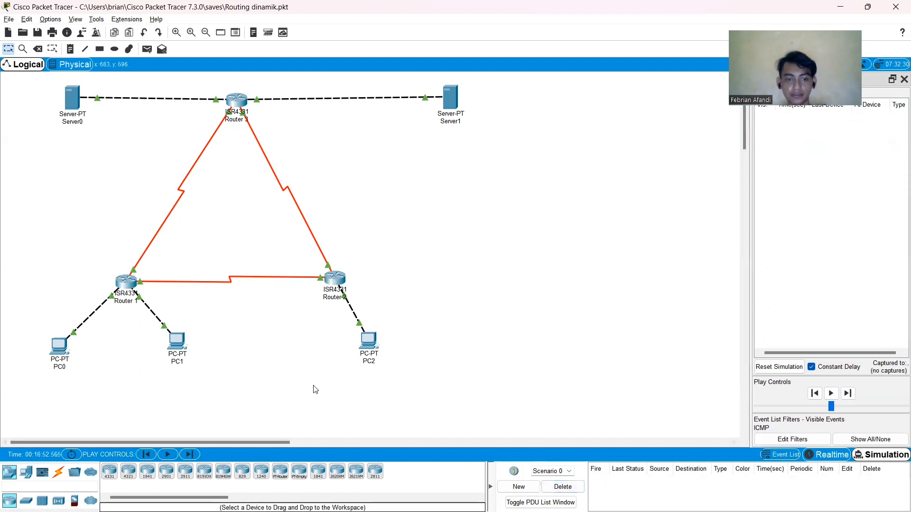
# - Add a simple PDU from PC2 to PC1 and advance the packet through Routers 2 and 1 to PC1 and back to PC2
pyautogui.click(147, 49)
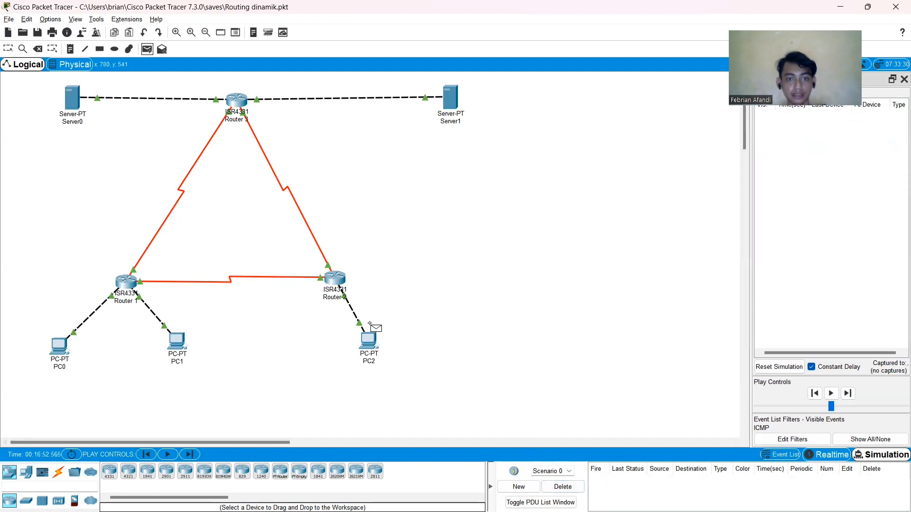
pyautogui.click(369, 340)
pyautogui.click(176, 345)
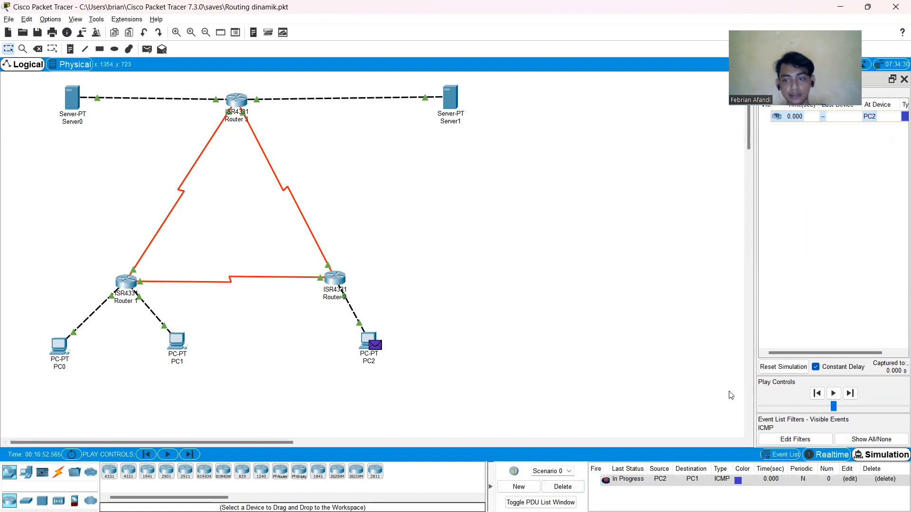
pyautogui.click(857, 393)
pyautogui.click(857, 393)
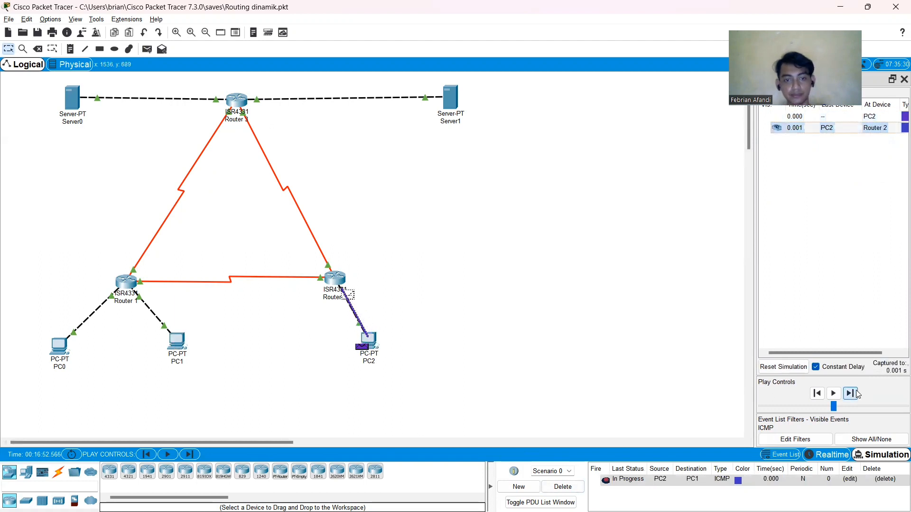
pyautogui.click(857, 393)
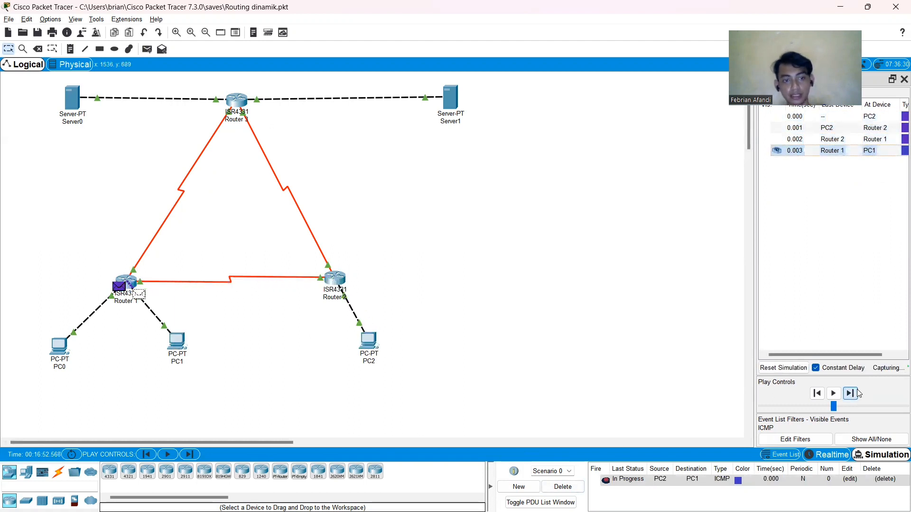
pyautogui.click(857, 393)
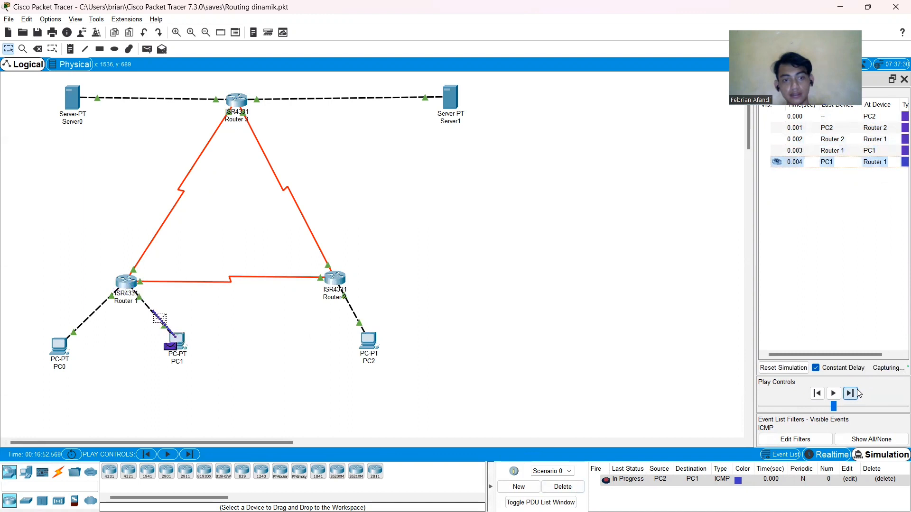
pyautogui.click(857, 393)
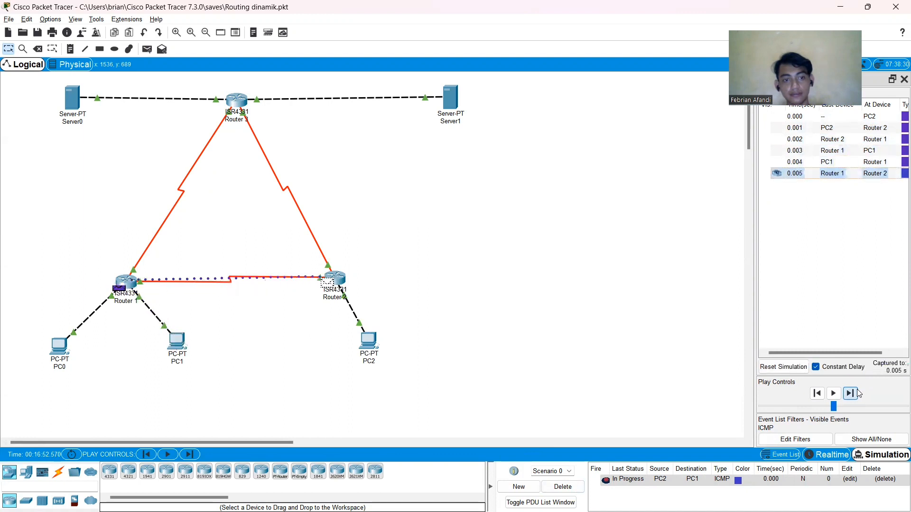
pyautogui.click(857, 393)
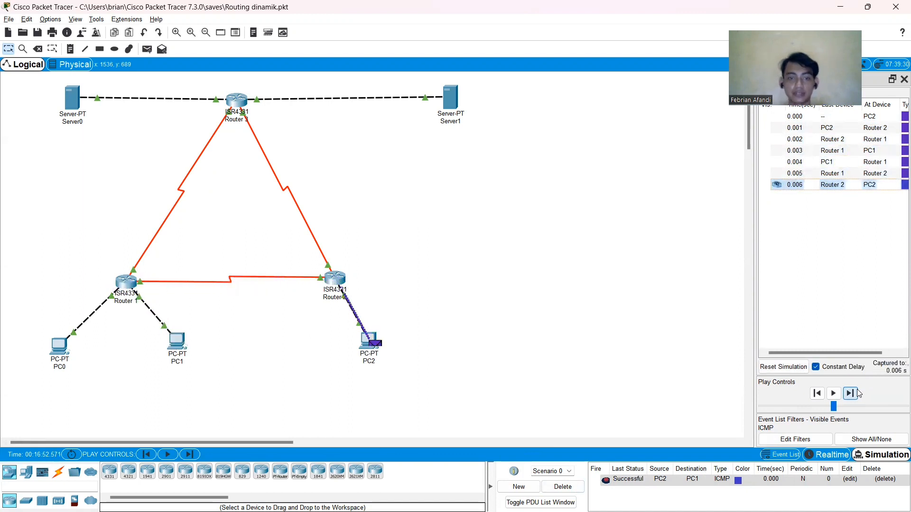
# - Delete the PC2-to-PC1 test scenario, check the next packet test in the browser article and return to Packet Tracer
pyautogui.click(569, 486)
pyautogui.hotkey('alt', 'Tab')
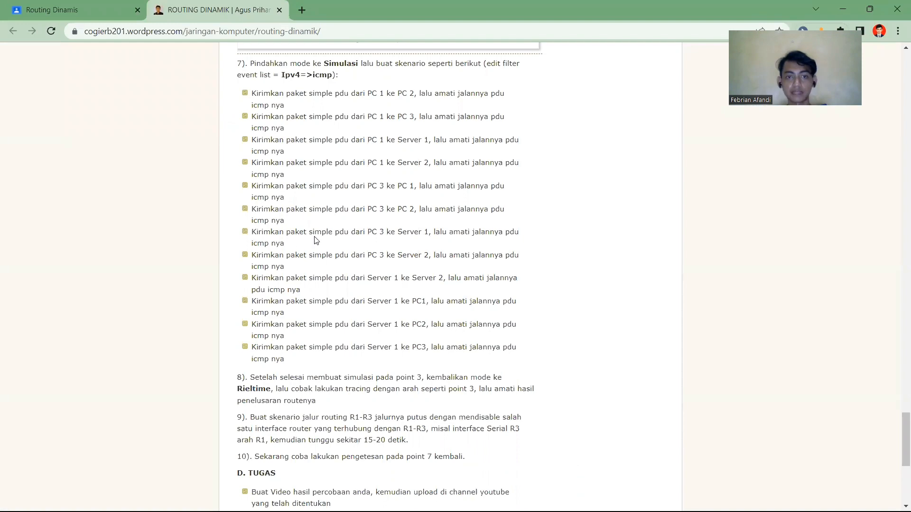
pyautogui.hotkey('alt', 'Tab')
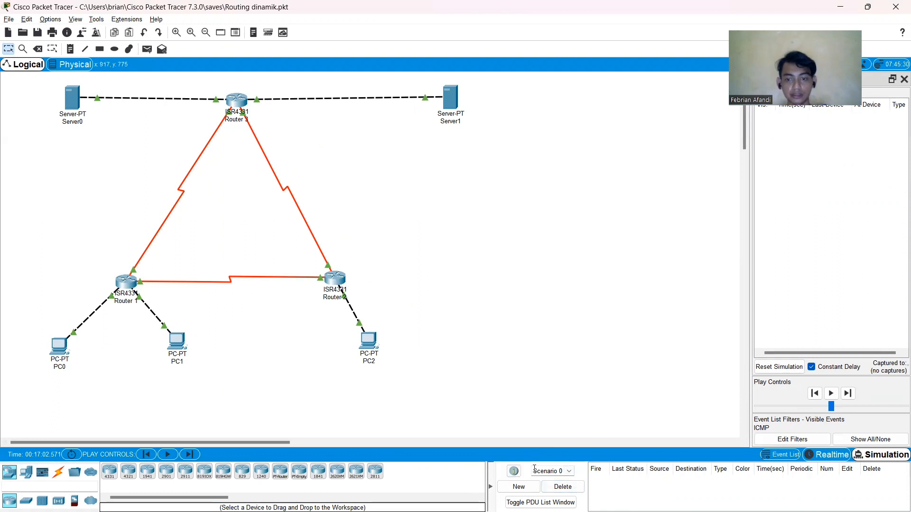
# - Add a simple PDU from PC2 to Server0 and advance the packet through Routers 2 and 3 to Server0 and back to PC2
pyautogui.click(151, 49)
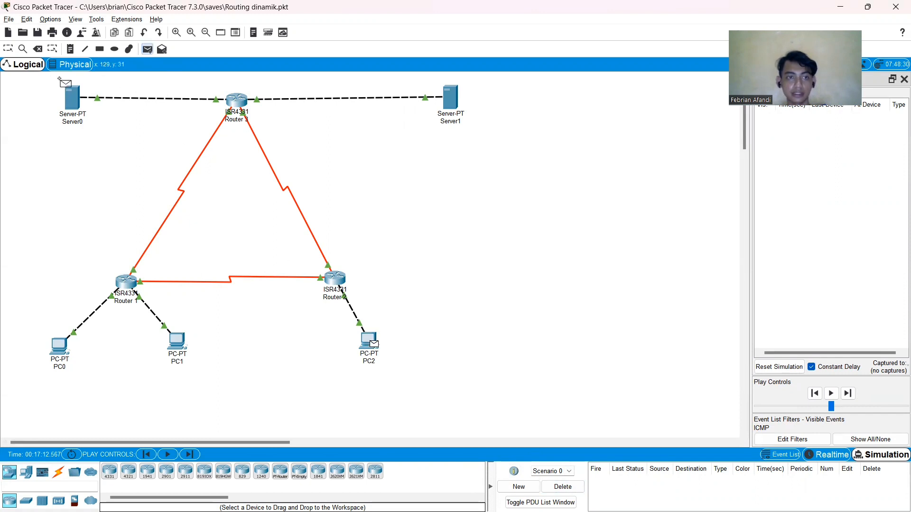
pyautogui.click(73, 101)
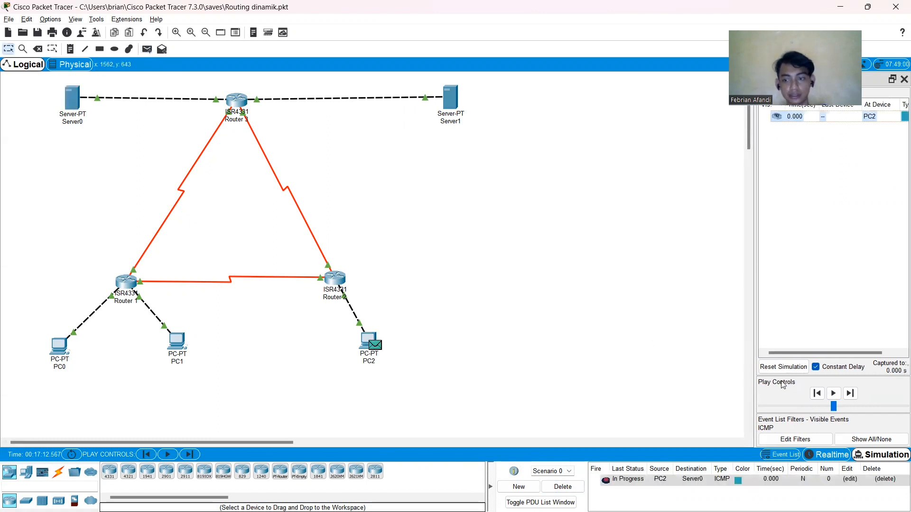
pyautogui.click(850, 393)
pyautogui.click(851, 394)
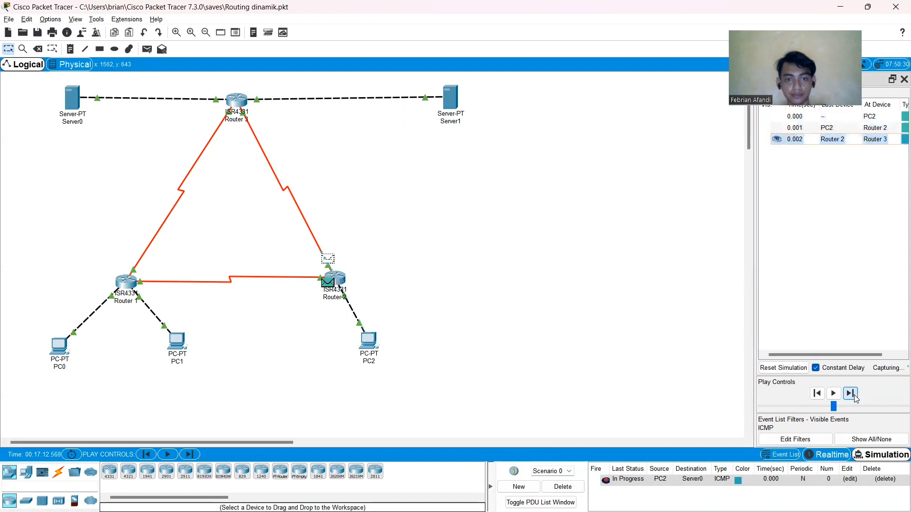
pyautogui.click(852, 394)
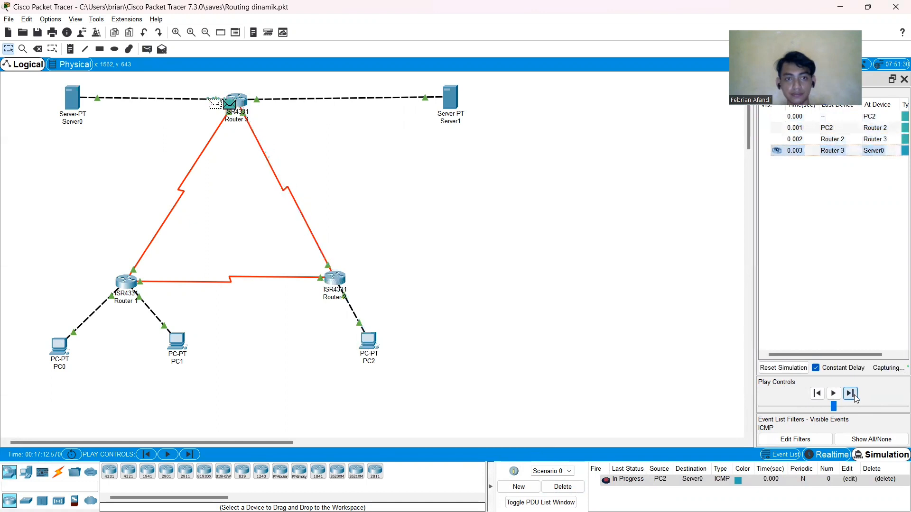
pyautogui.click(851, 394)
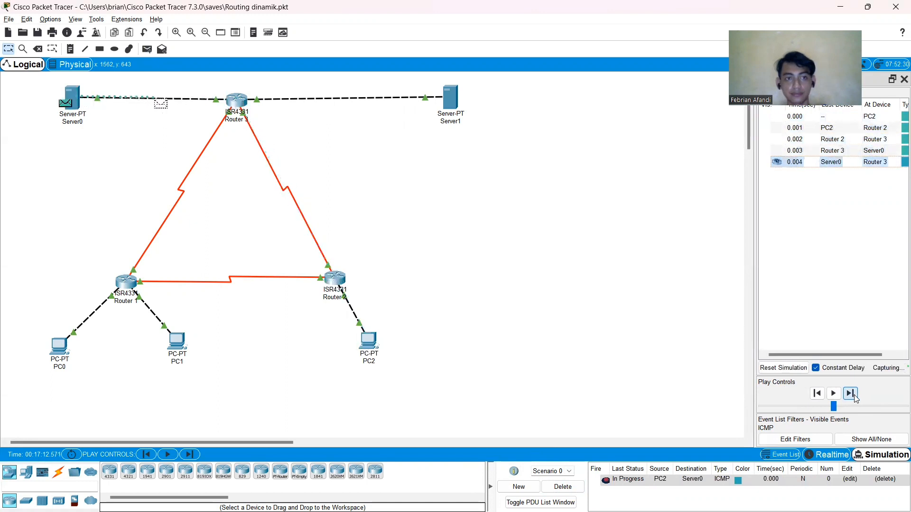
pyautogui.click(851, 394)
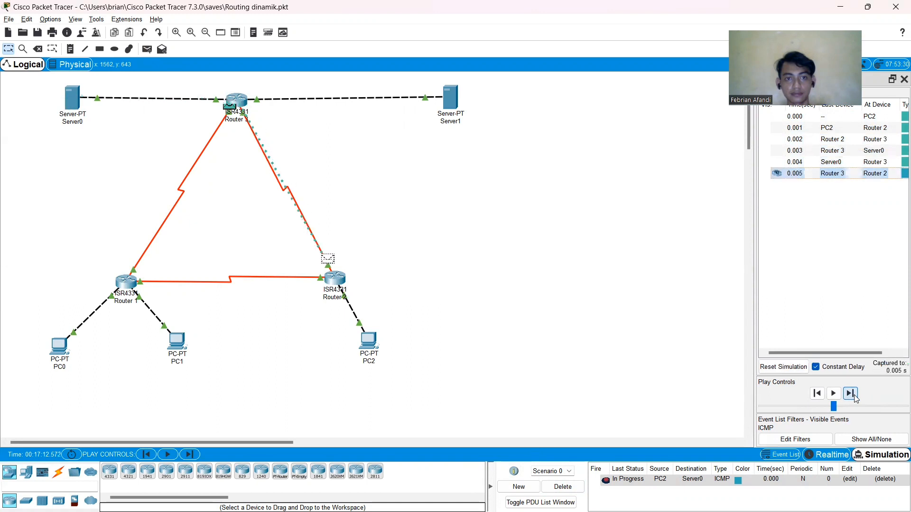
pyautogui.click(851, 394)
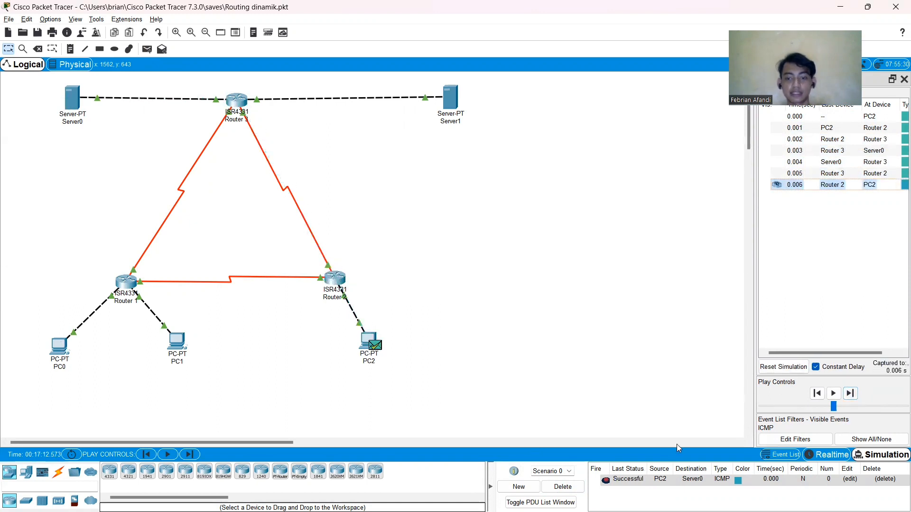
# - Delete the PC2-to-Server0 test scenario, check the following packet test in the browser article and return to Packet Tracer
pyautogui.click(563, 487)
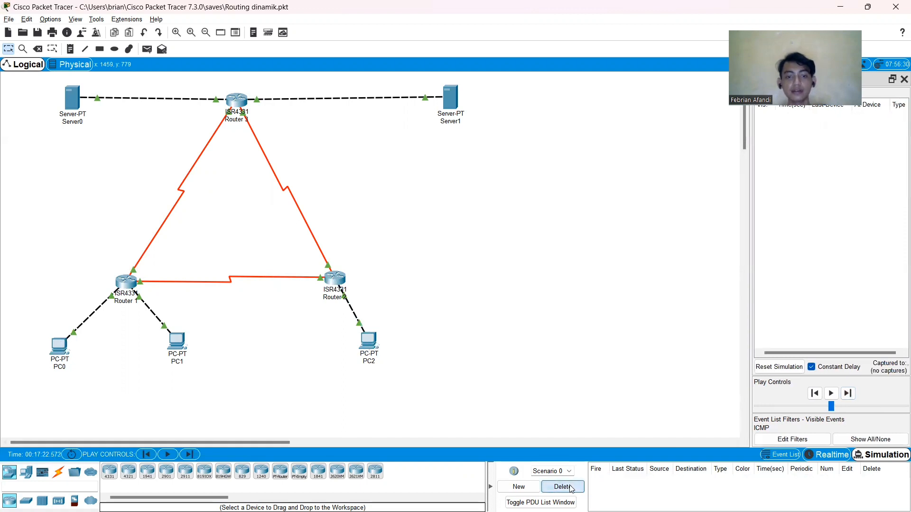
pyautogui.hotkey('alt', 'Tab')
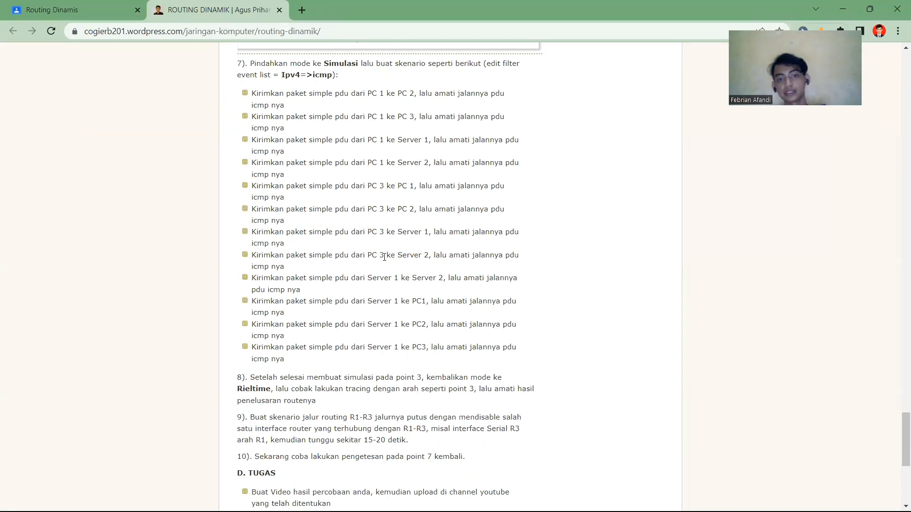
pyautogui.hotkey('alt', 'Tab')
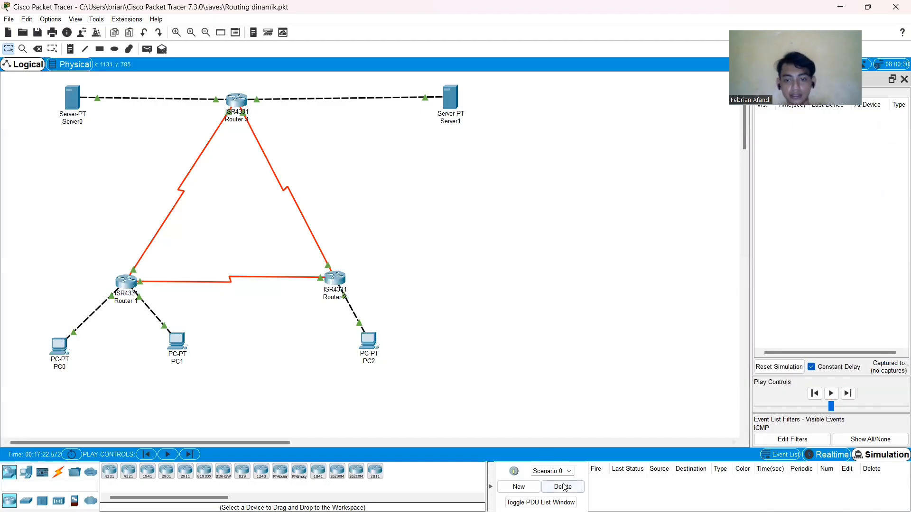
# - Add a simple PDU from PC2 to Server1 and advance the packet through Routers 2 and 3 to Server1 and back to PC2
pyautogui.click(146, 49)
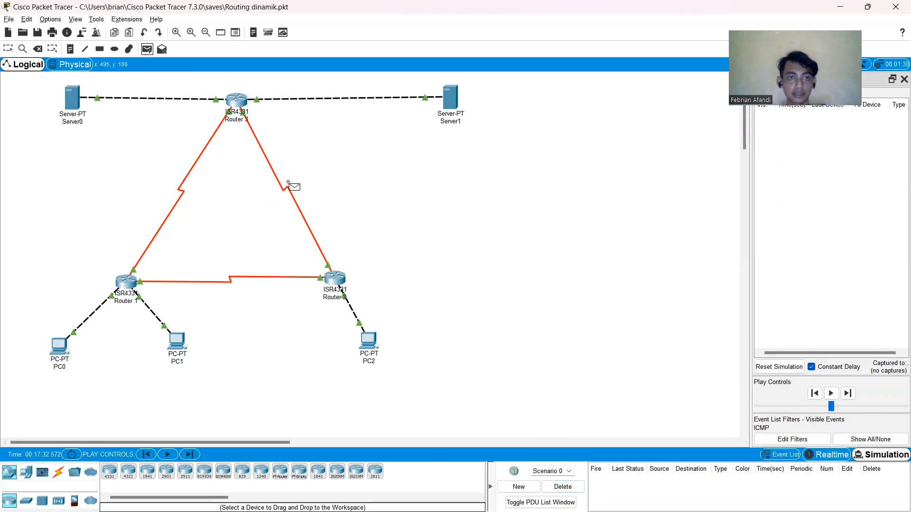
pyautogui.click(369, 341)
pyautogui.click(455, 94)
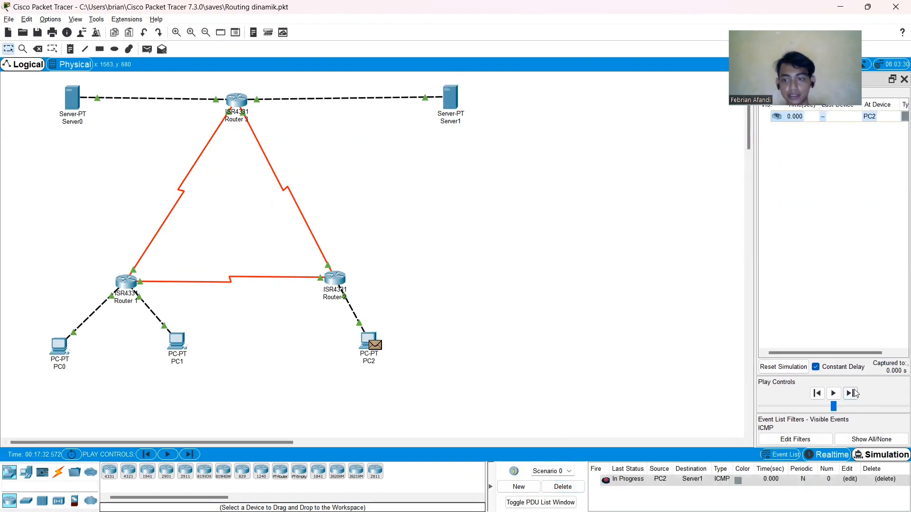
pyautogui.click(850, 393)
pyautogui.click(850, 393)
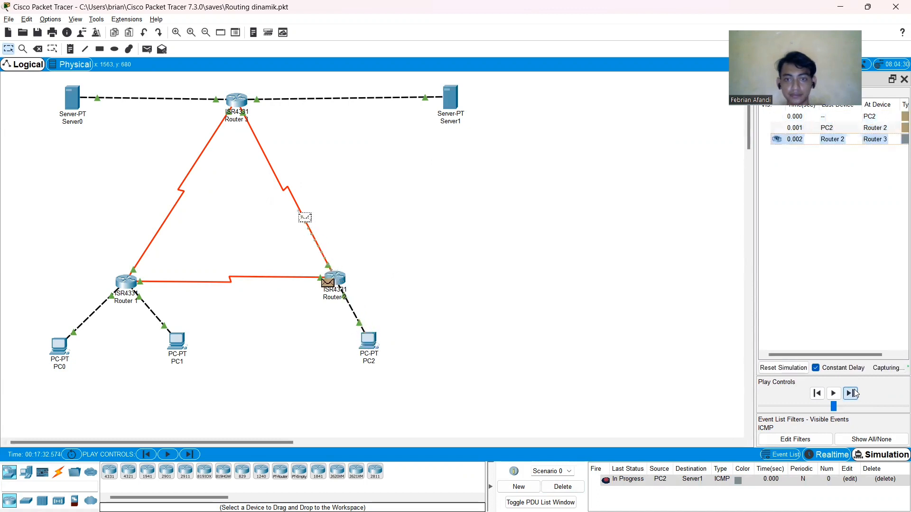
pyautogui.click(852, 394)
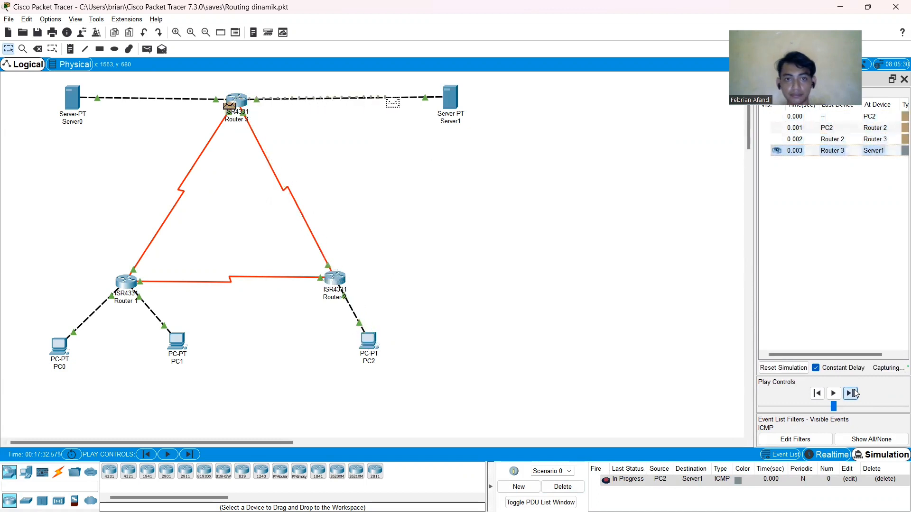
pyautogui.click(852, 394)
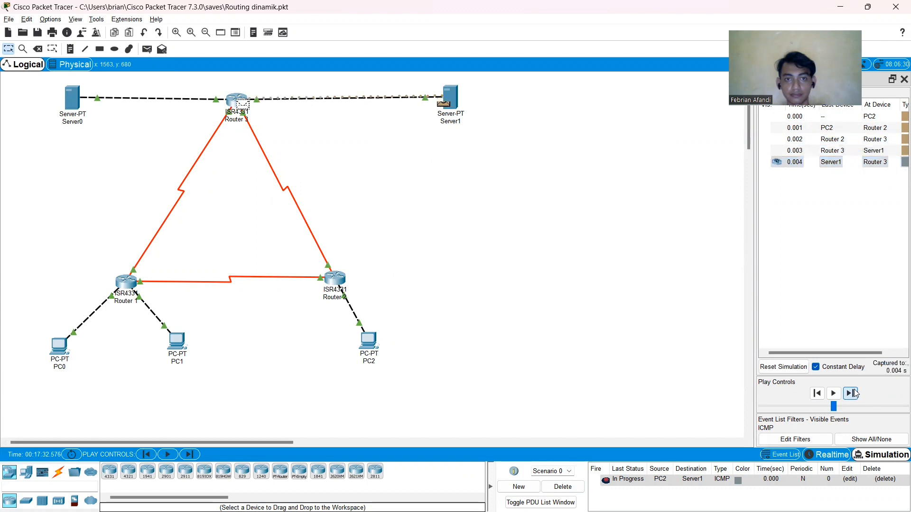
pyautogui.click(851, 393)
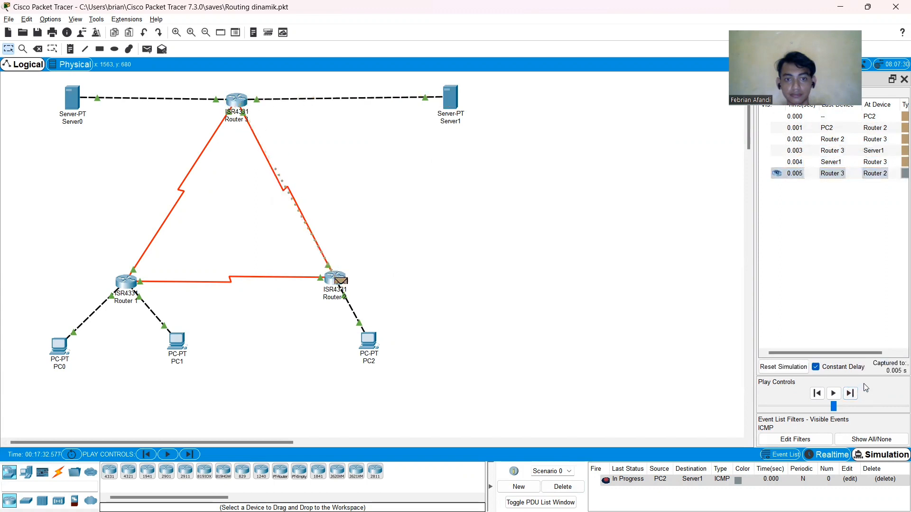
pyautogui.click(856, 393)
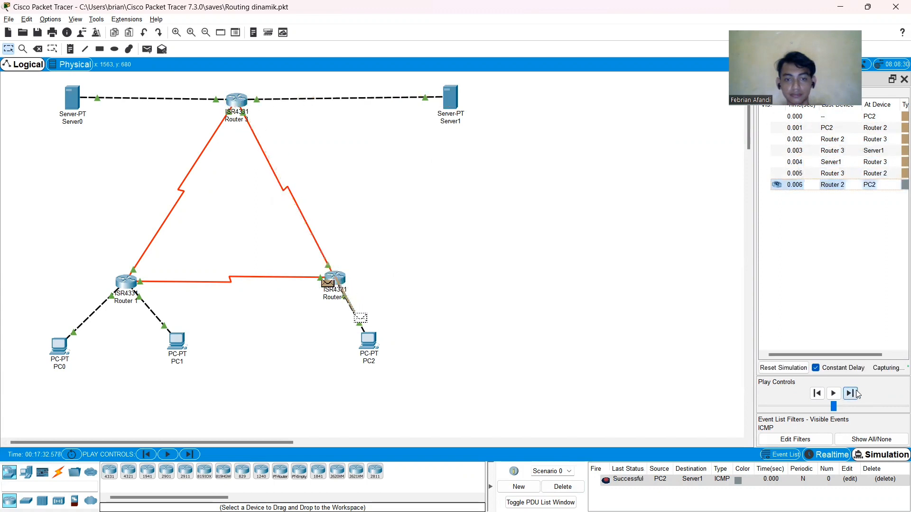
# - Delete the PC2-to-Server1 test scenario, check the next packet test in the browser article and return to Packet Tracer
pyautogui.click(562, 486)
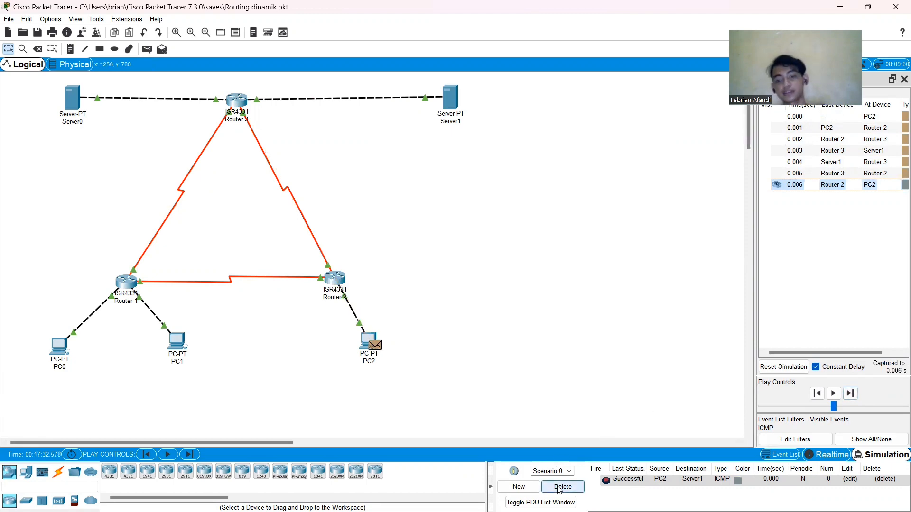
pyautogui.hotkey('alt', 'Tab')
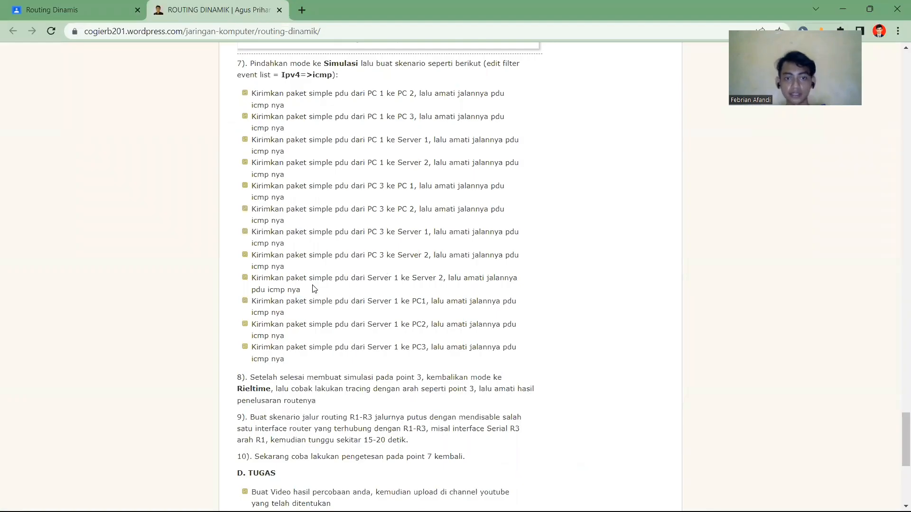
pyautogui.hotkey('alt', 'Tab')
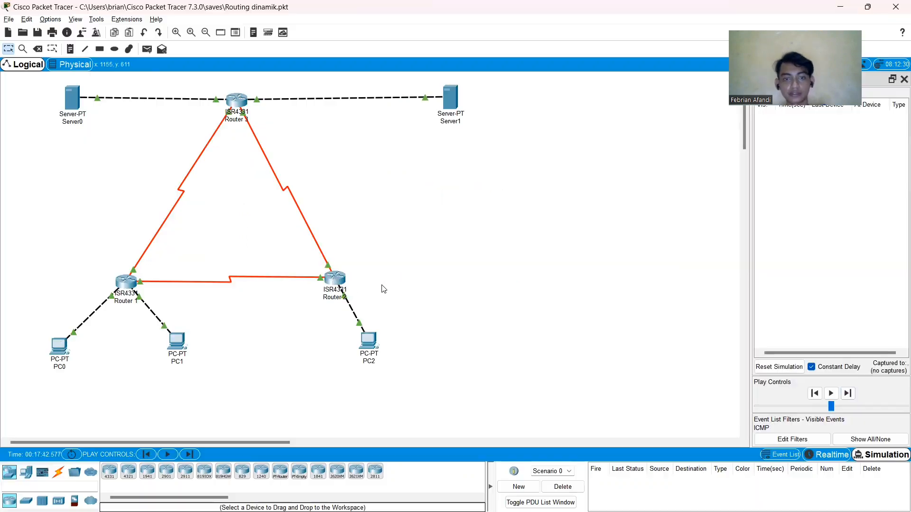
# - Add a simple PDU from Server0 to Server1 and advance the packet through Router 3 to Server1 and back to Server0
pyautogui.click(146, 49)
pyautogui.click(76, 97)
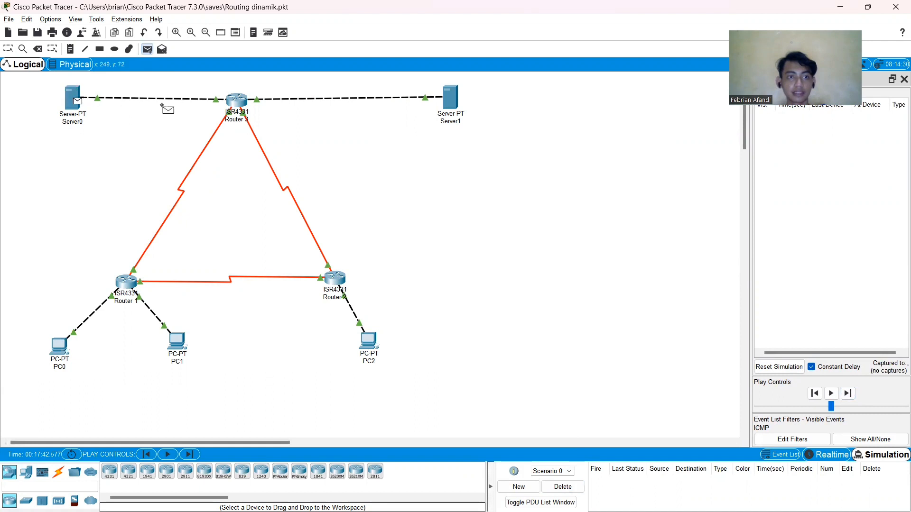
pyautogui.click(452, 100)
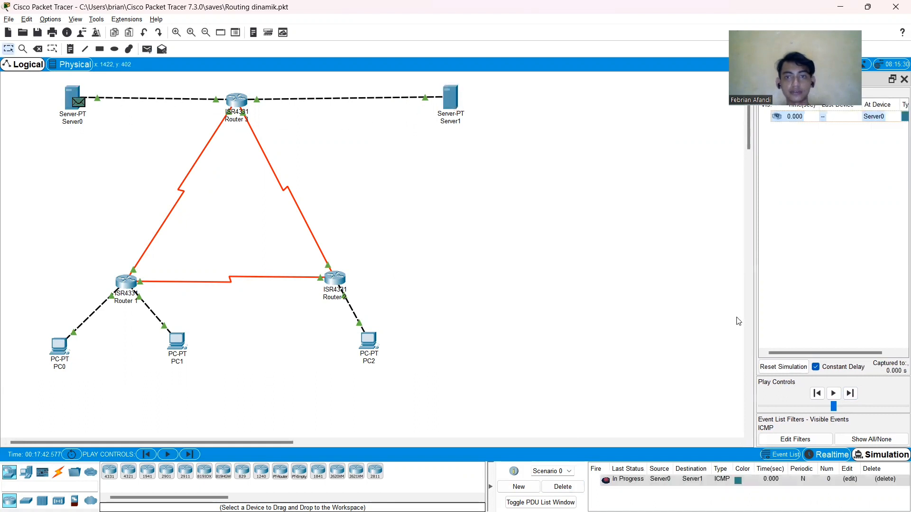
pyautogui.click(847, 393)
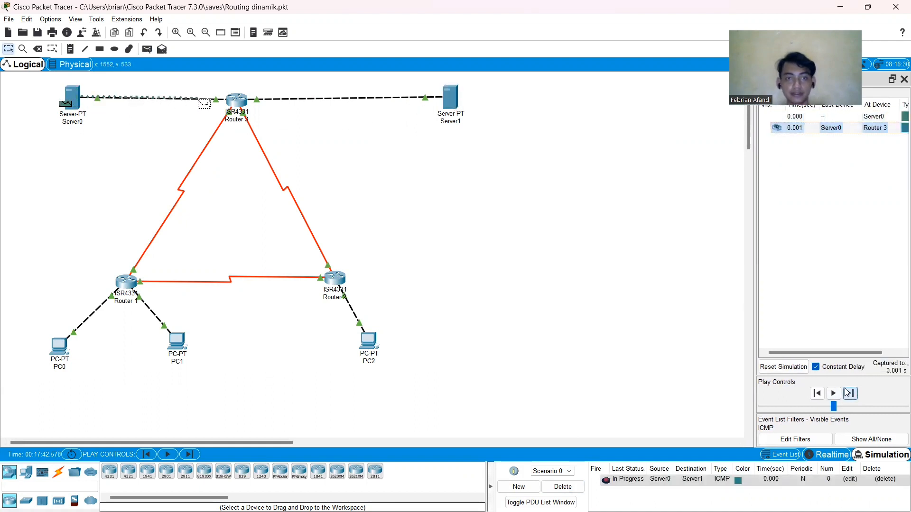
pyautogui.click(849, 393)
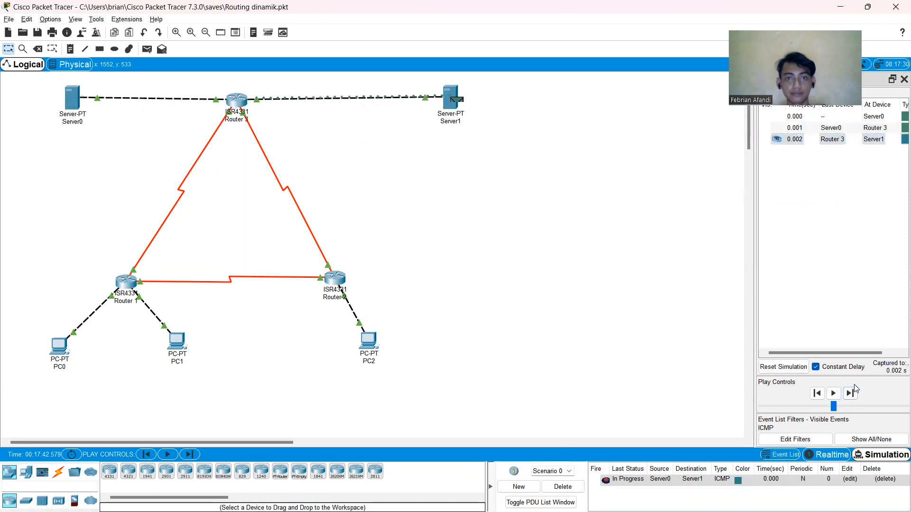
pyautogui.click(851, 394)
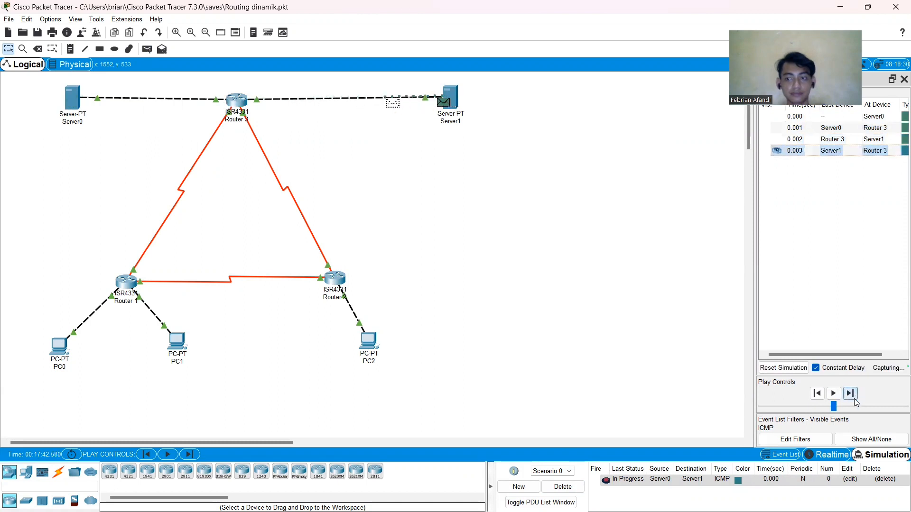
pyautogui.click(851, 394)
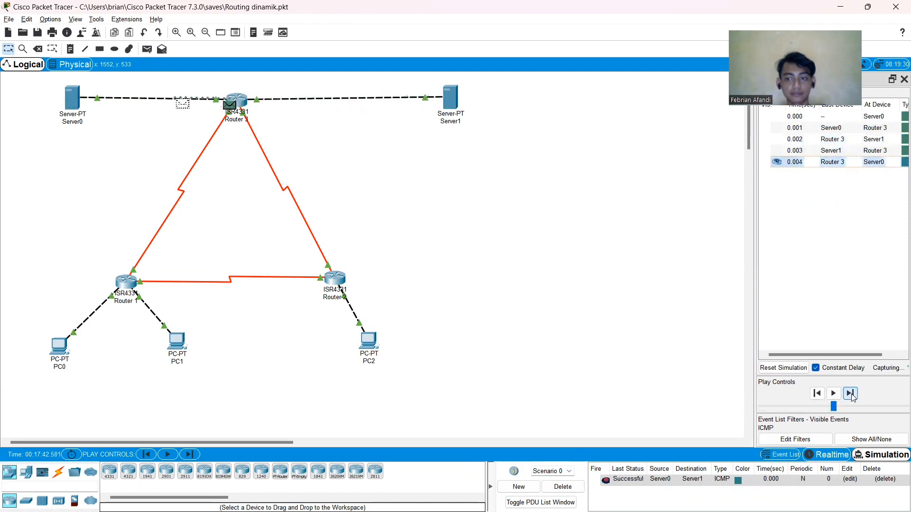
# - Delete the Server0-to-Server1 test scenario, check the next packet test in the browser article and return to Packet Tracer
pyautogui.click(565, 488)
pyautogui.hotkey('alt', 'Tab')
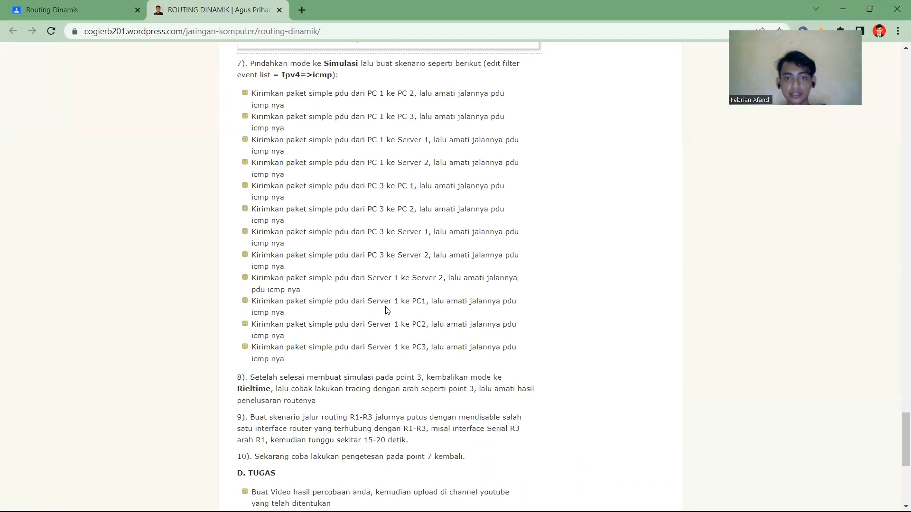
pyautogui.hotkey('alt', 'Tab')
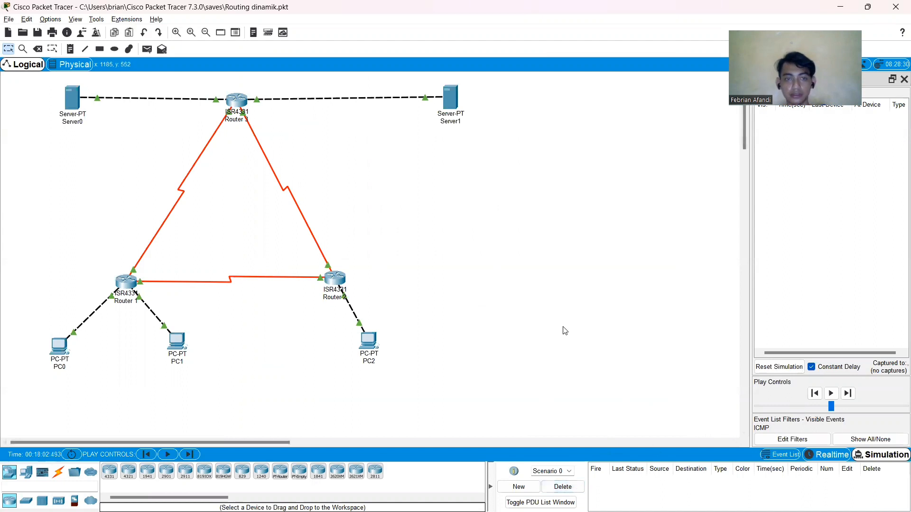
# - Add a simple PDU from Server0 to PC0 and raise the simulation's play speed
pyautogui.click(146, 49)
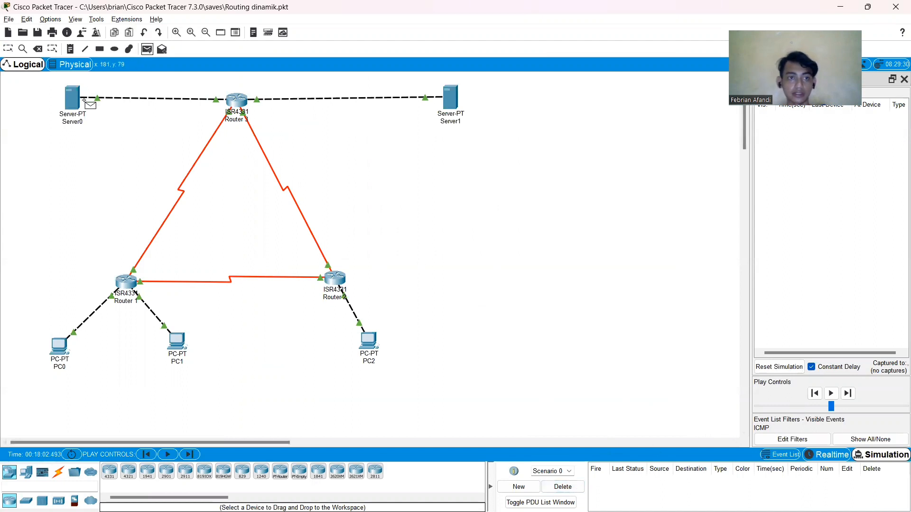
pyautogui.click(73, 99)
pyautogui.click(55, 337)
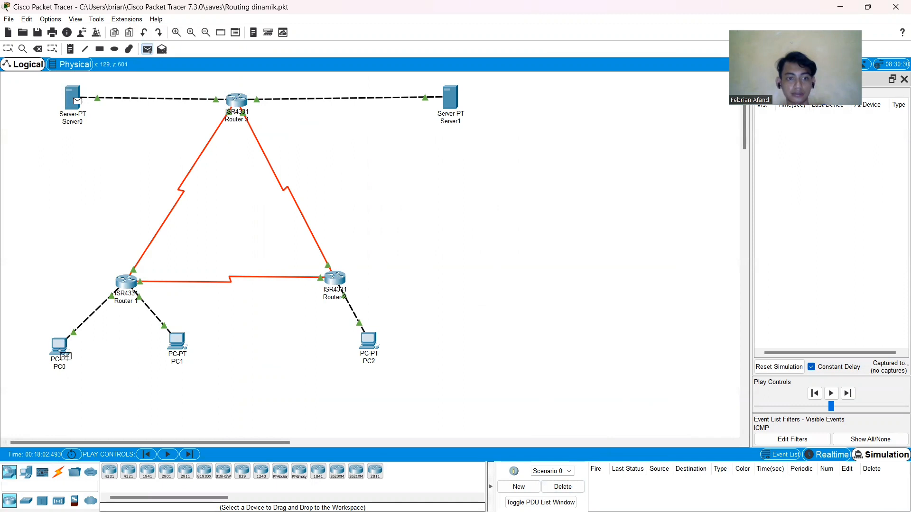
pyautogui.click(59, 351)
pyautogui.click(847, 406)
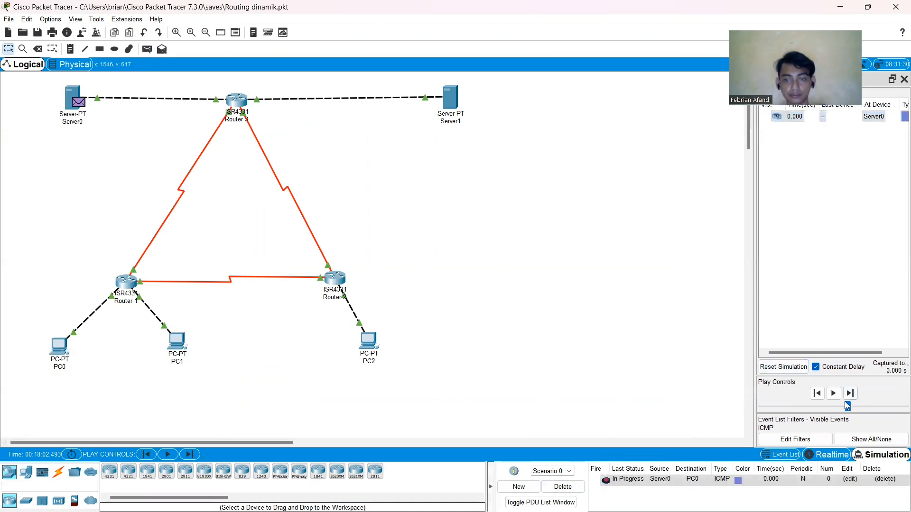
# - Advance the Server0-to-PC0 packet through Routers 3 and 1 to PC0 and back to Server0
pyautogui.click(850, 394)
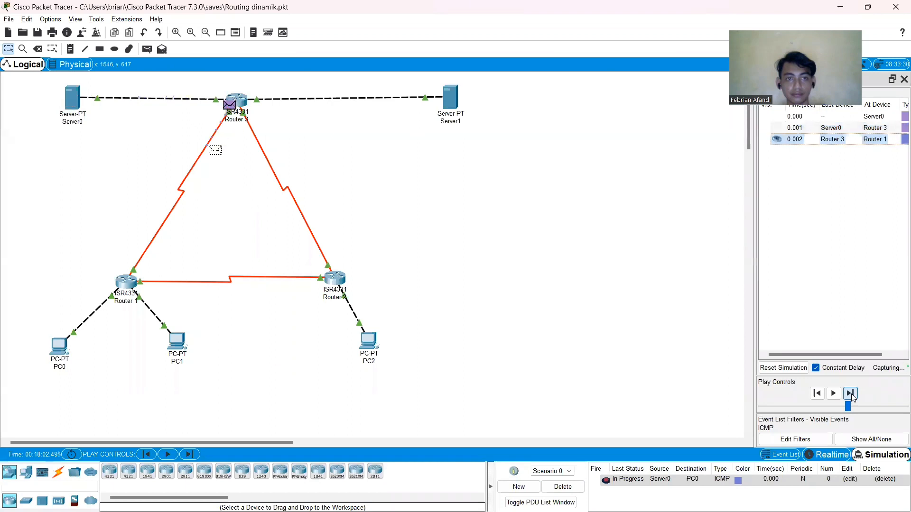
pyautogui.click(850, 394)
pyautogui.click(850, 394)
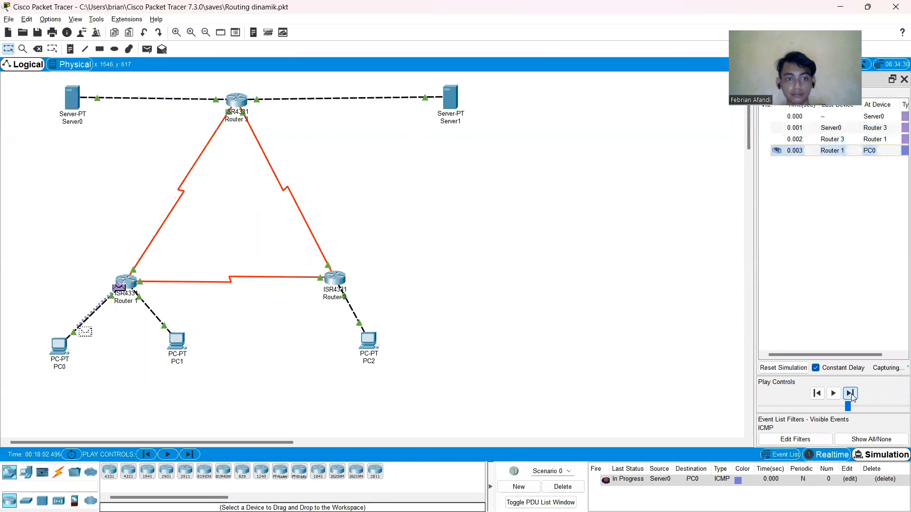
pyautogui.click(850, 394)
pyautogui.click(850, 393)
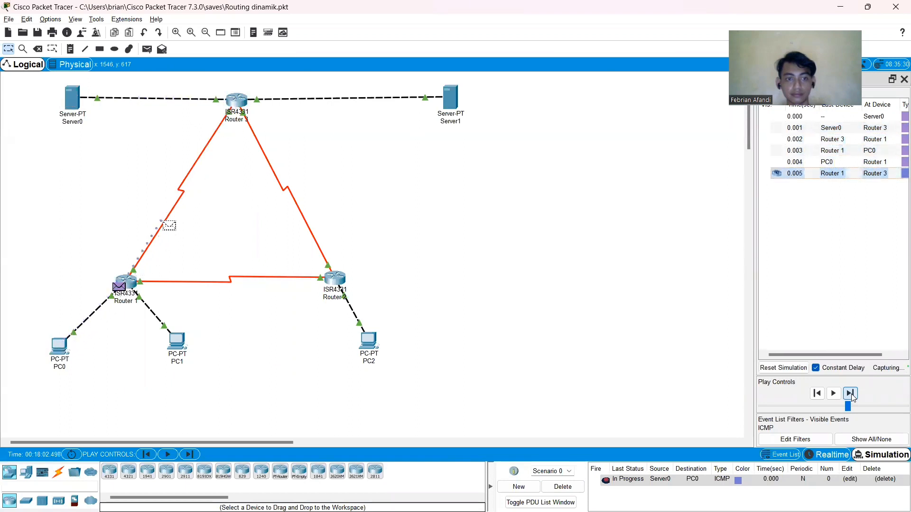
pyautogui.click(850, 394)
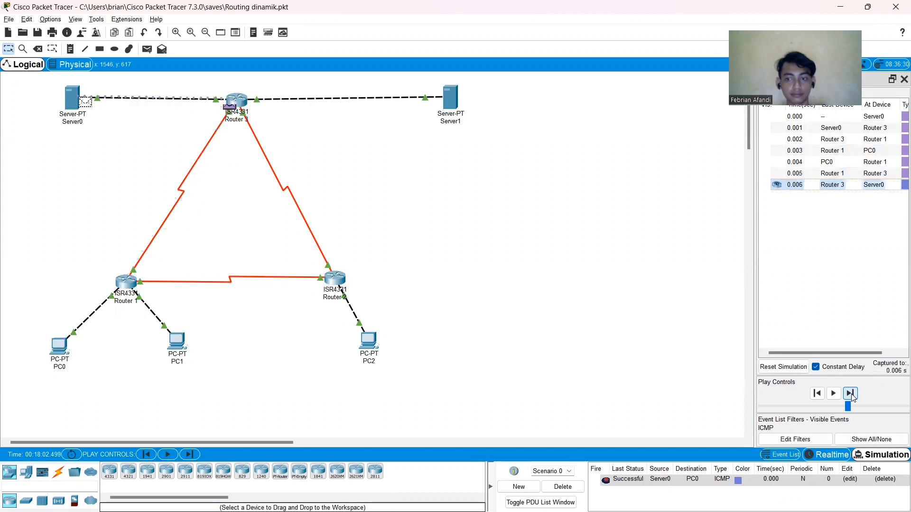
# - Check the next packet test in the browser article, return to Packet Tracer and delete the Server0-to-PC0 test scenario
pyautogui.hotkey('alt', 'Tab')
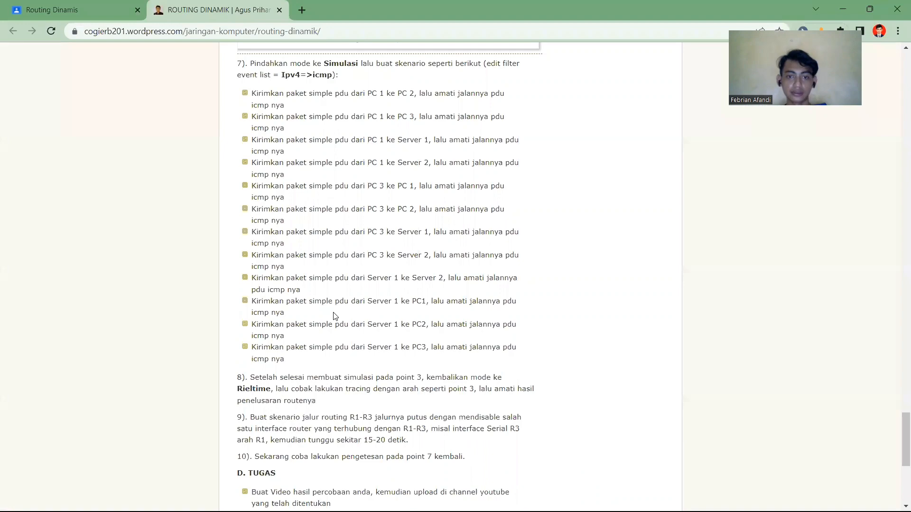
pyautogui.hotkey('alt', 'Tab')
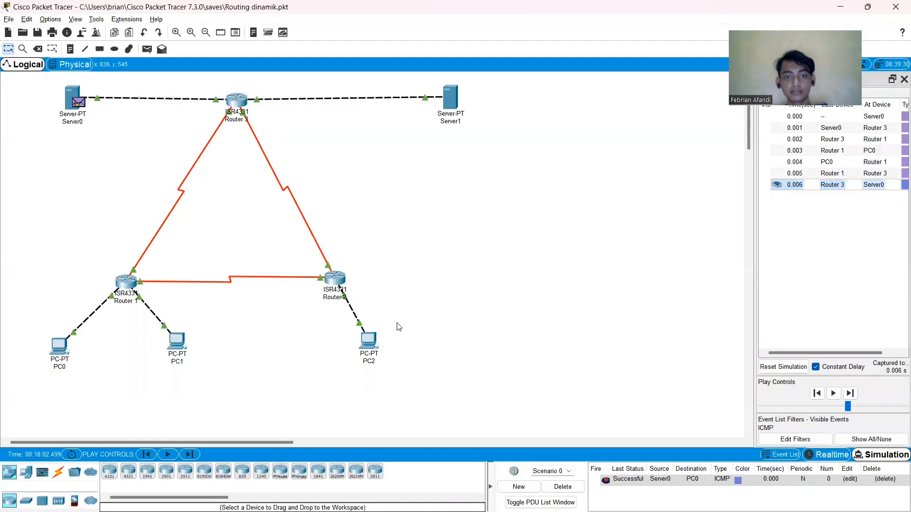
pyautogui.click(563, 487)
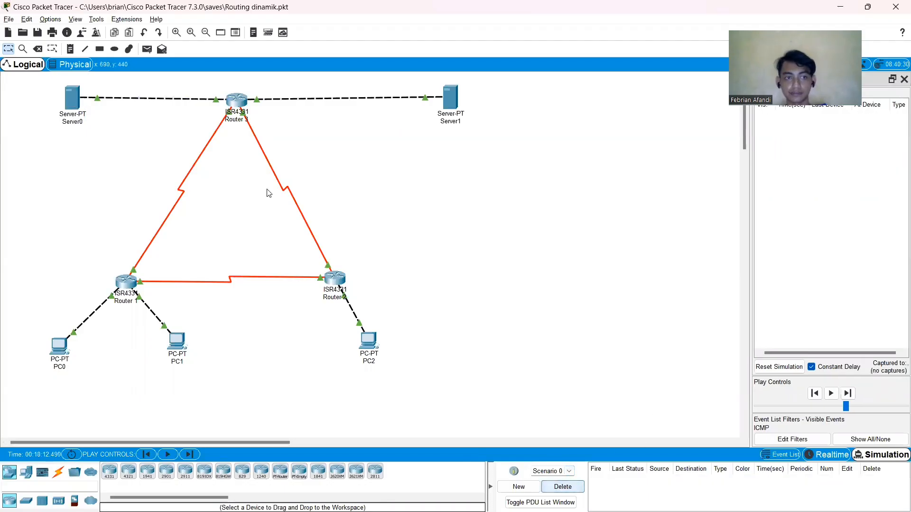
# - Add a simple PDU from Server0 to PC1 and advance the packet through Routers 3 and 1 to PC1 and back to Server0
pyautogui.click(146, 49)
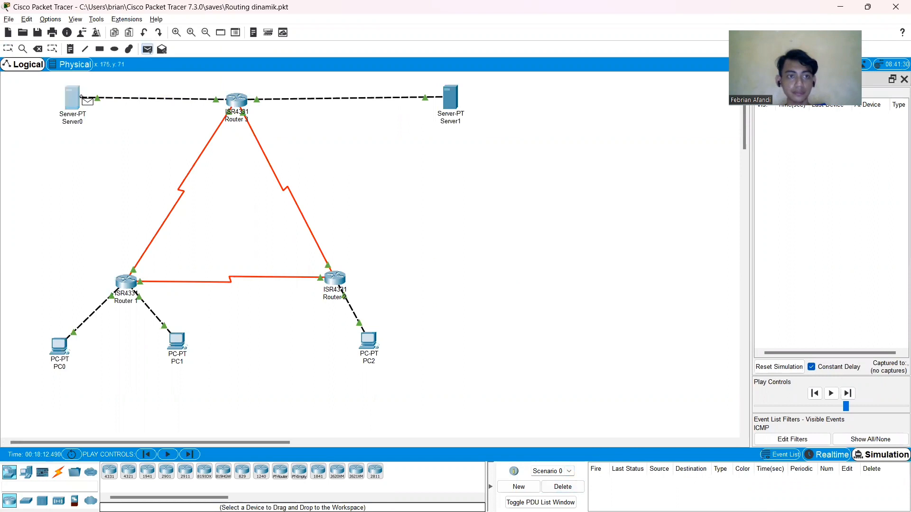
pyautogui.click(74, 112)
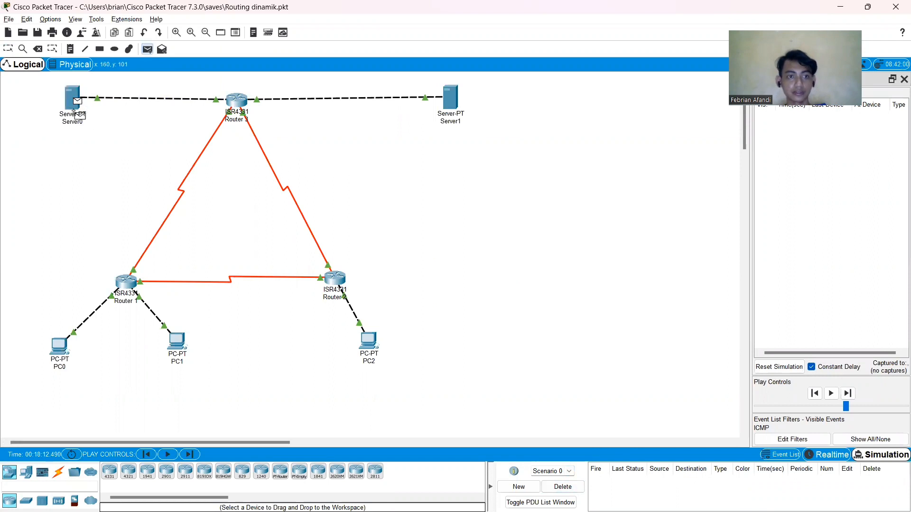
pyautogui.click(184, 349)
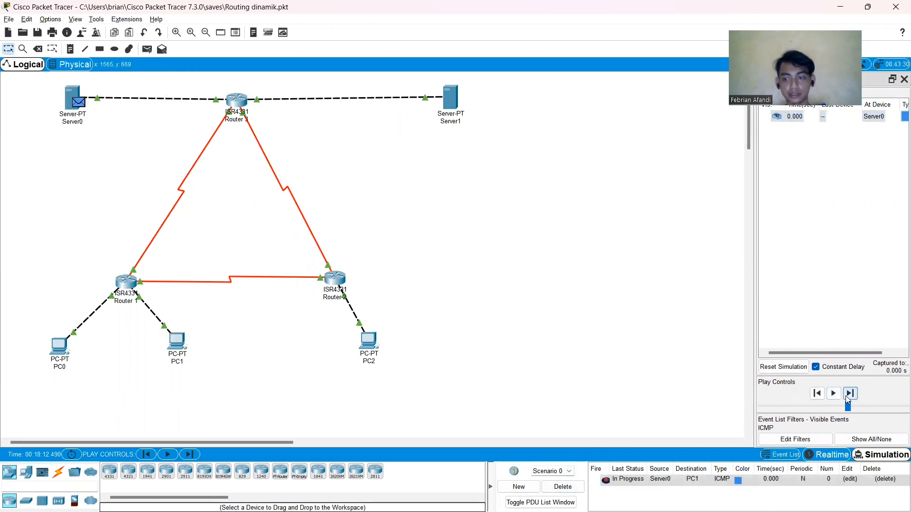
pyautogui.click(850, 394)
pyautogui.click(850, 394)
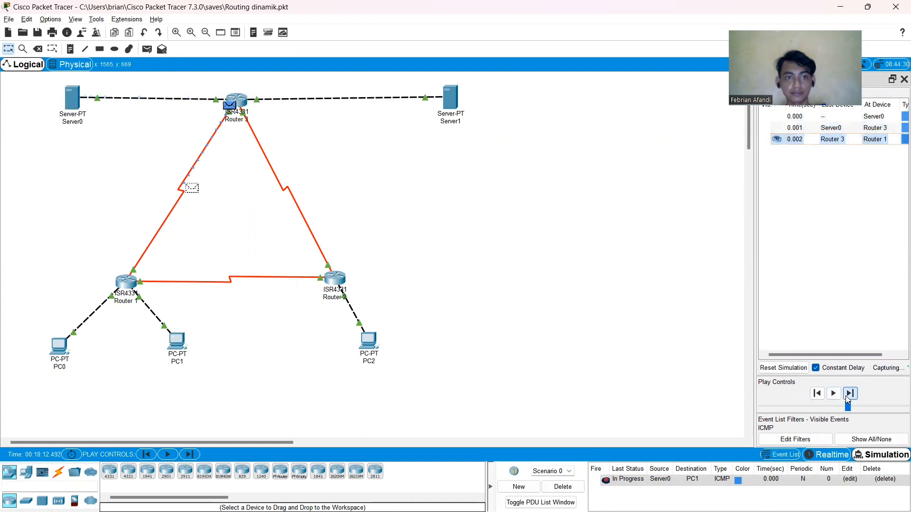
pyautogui.click(849, 394)
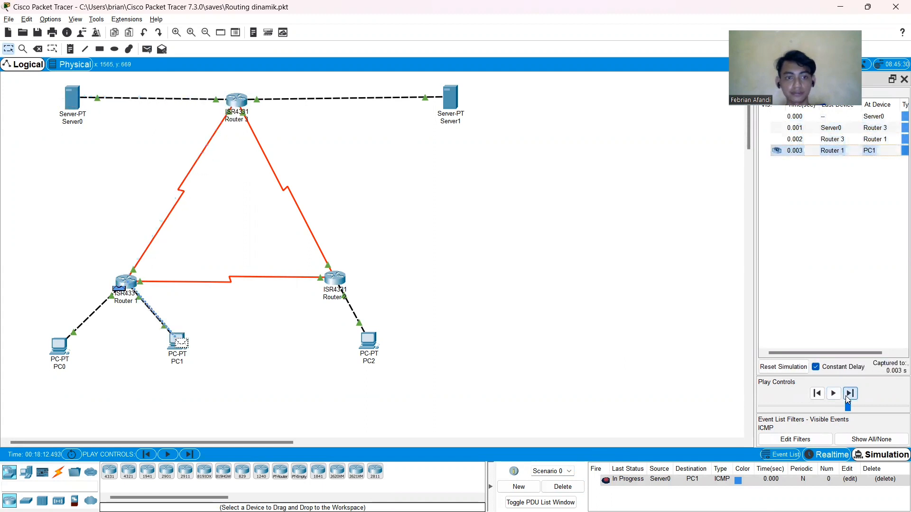
pyautogui.click(848, 398)
pyautogui.click(848, 397)
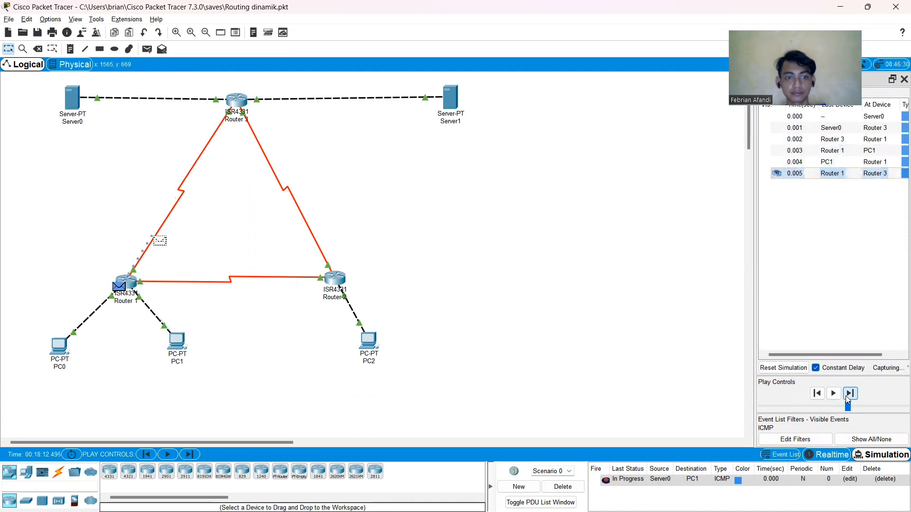
pyautogui.click(848, 397)
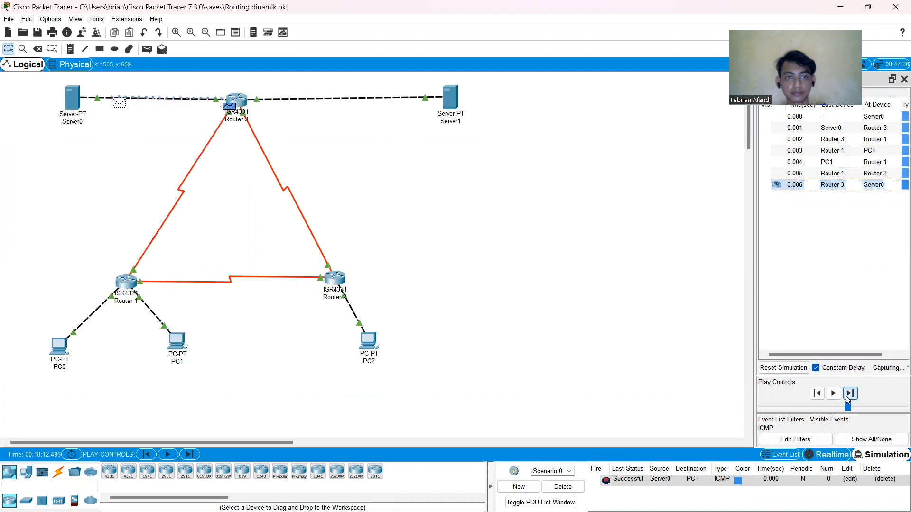
# - Delete the Server0-to-PC1 test scenario, check the last packet test in the browser article and return to Packet Tracer
pyautogui.click(580, 488)
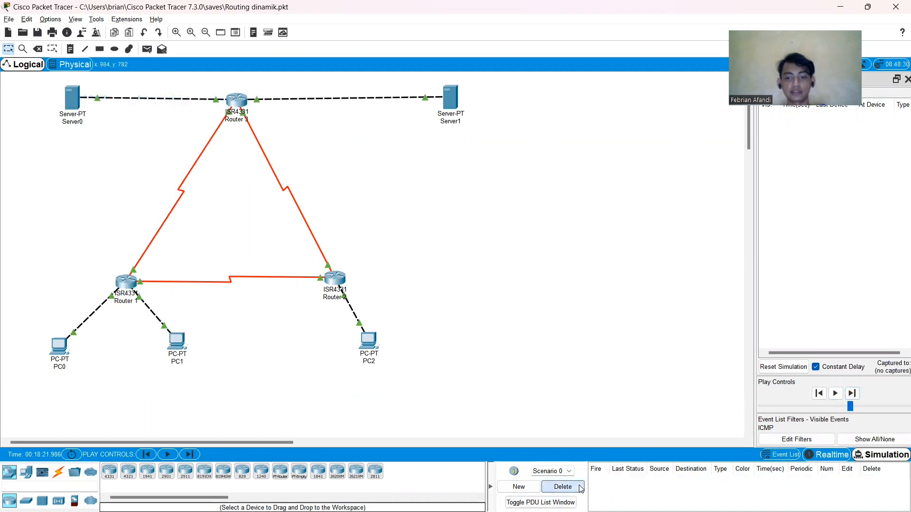
pyautogui.hotkey('alt', 'Tab')
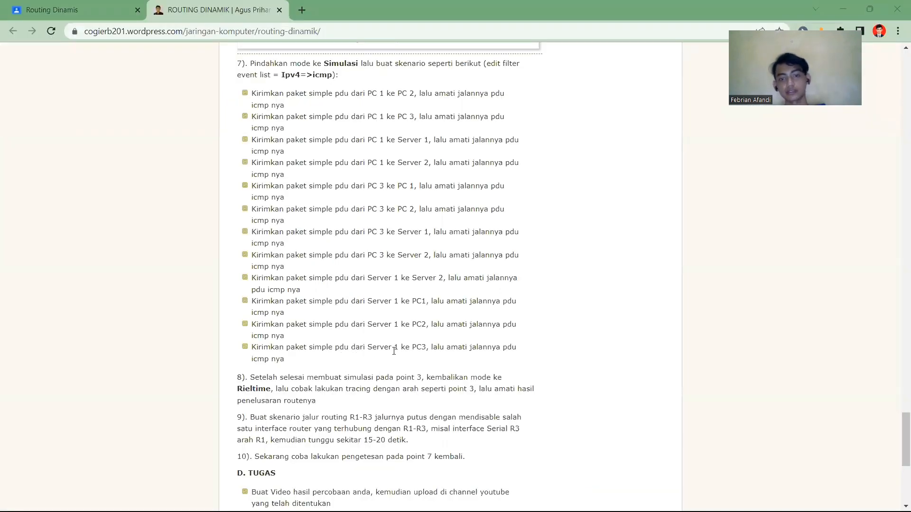
pyautogui.hotkey('alt', 'Tab')
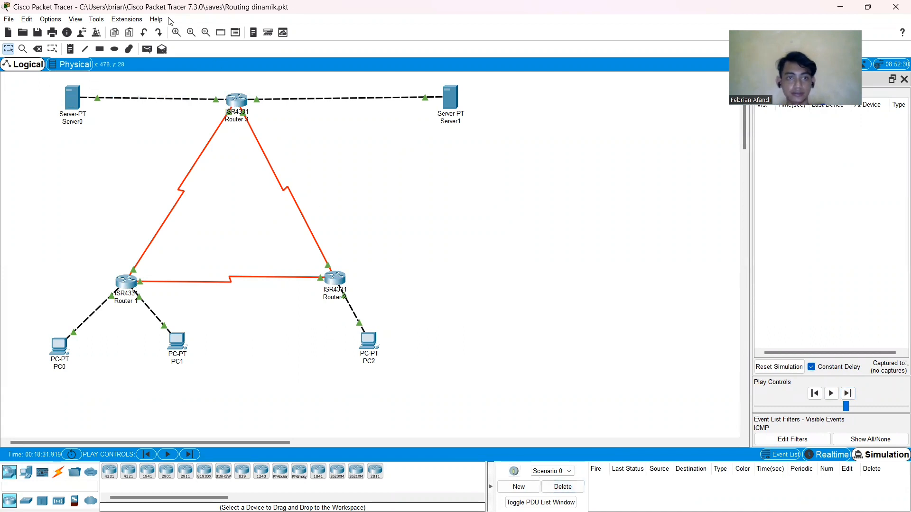
# - Add a simple PDU from Server0 to PC2 and advance the packet through Routers 3 and 2 to PC2 and back to Server0
pyautogui.click(147, 49)
pyautogui.click(75, 98)
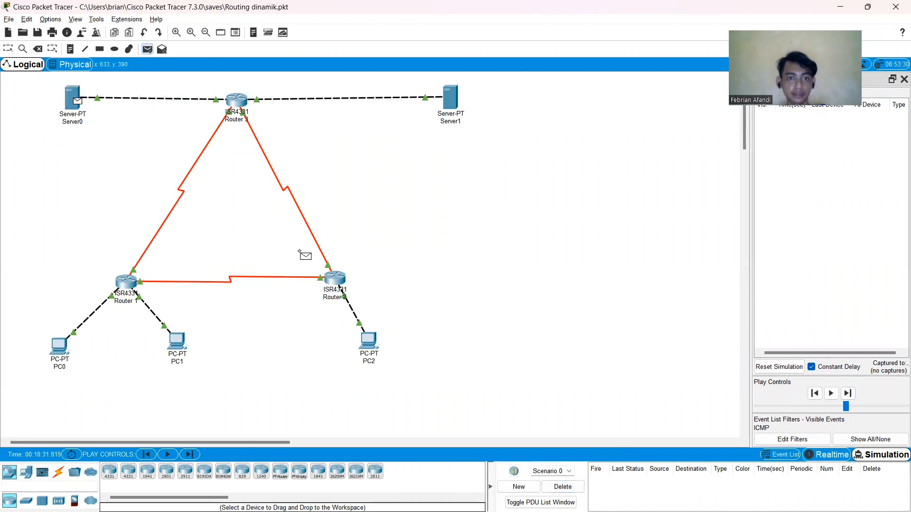
pyautogui.click(367, 339)
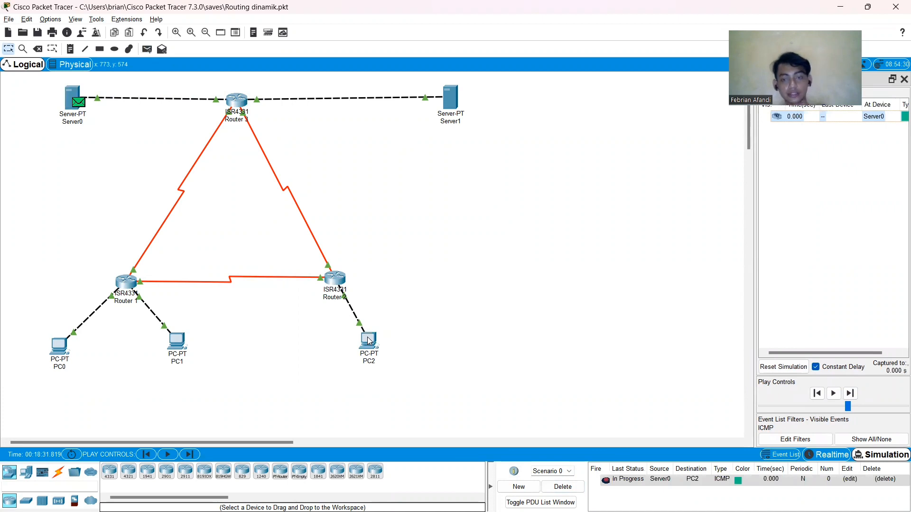
pyautogui.click(851, 394)
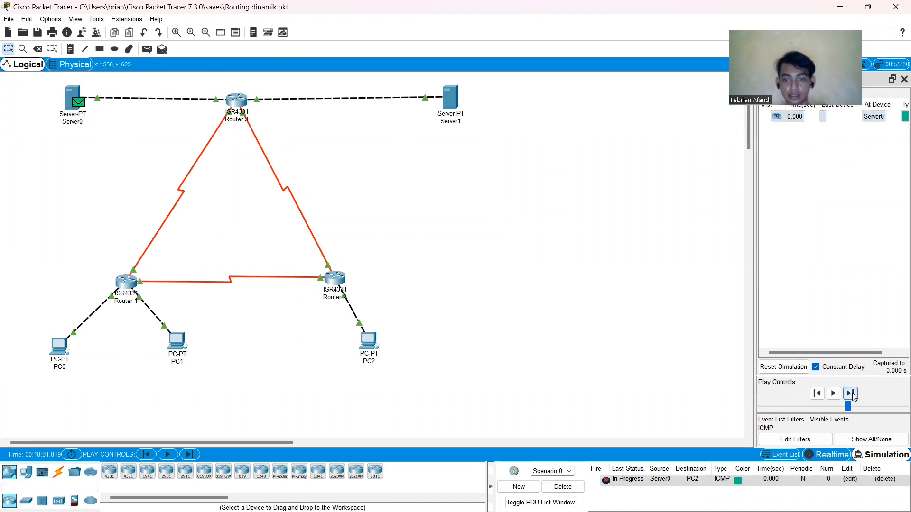
pyautogui.click(851, 394)
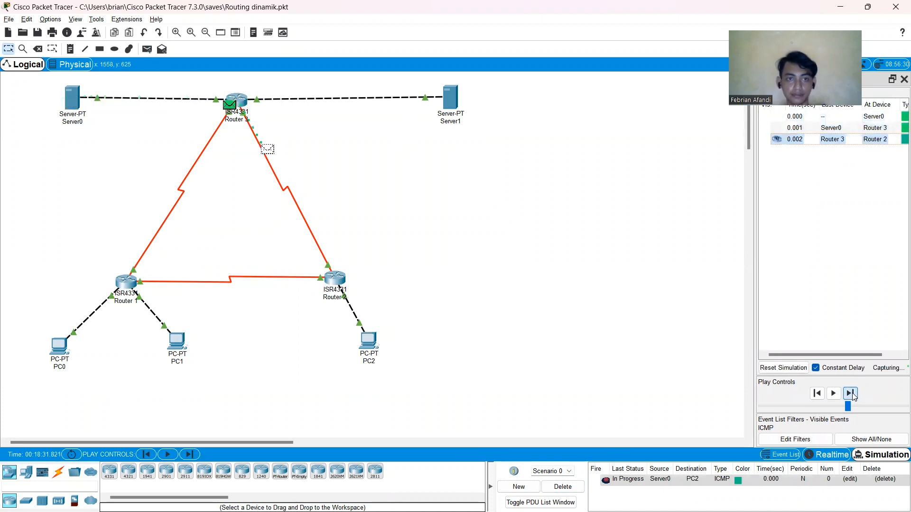
pyautogui.click(850, 394)
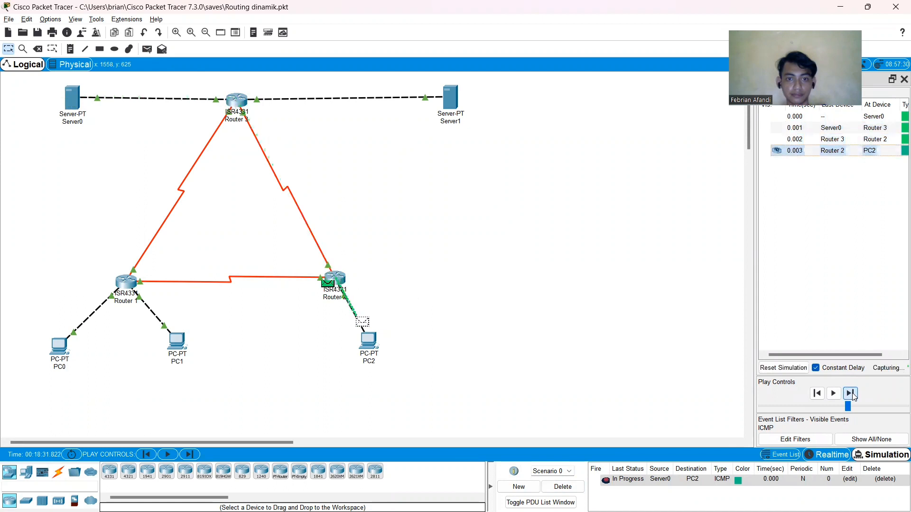
pyautogui.click(851, 394)
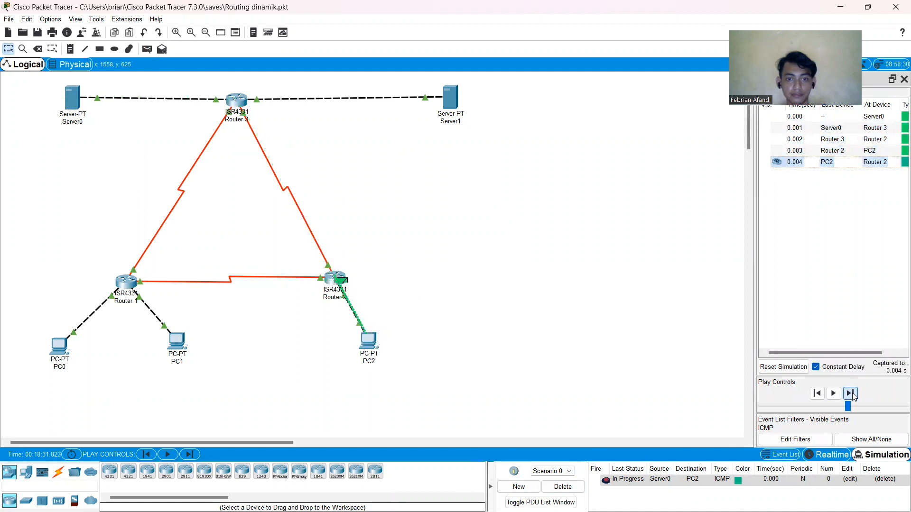
pyautogui.click(851, 394)
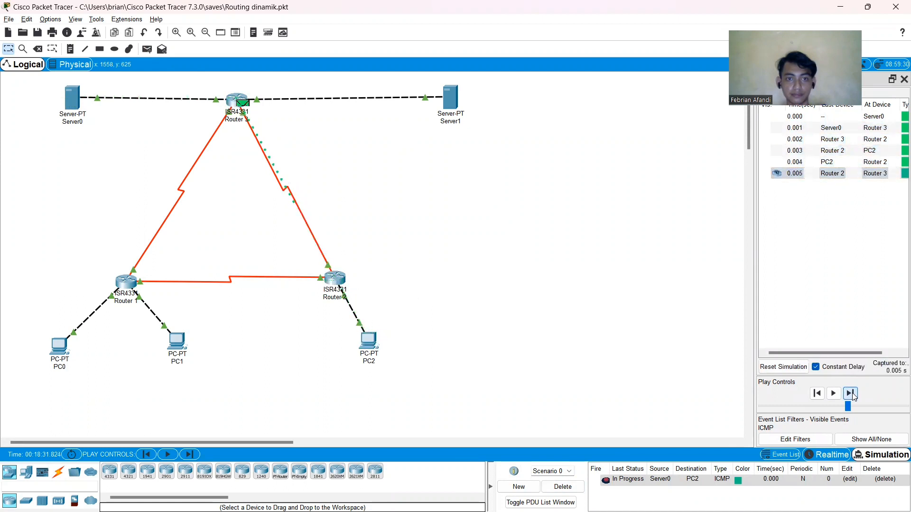
pyautogui.click(851, 394)
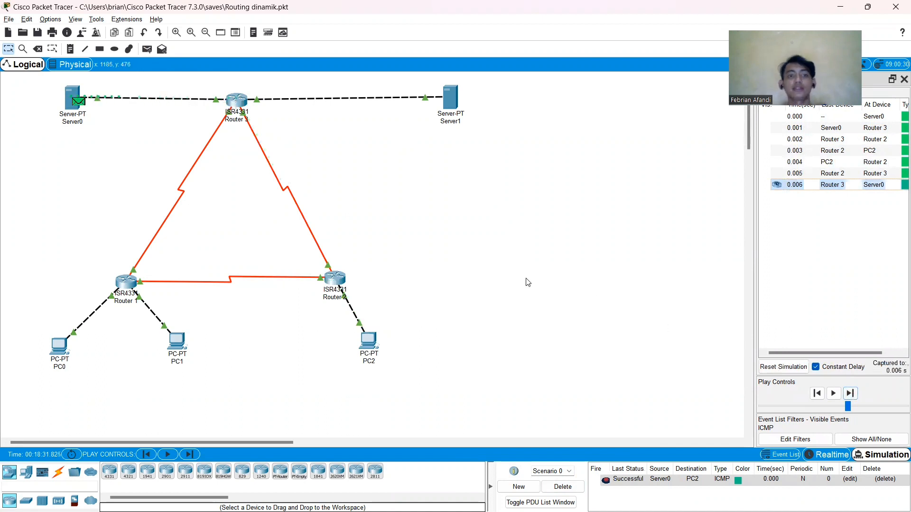
# - Review the instructions after point 7 in the browser article, return to Packet Tracer and delete the Server0-to-PC2 test scenario
pyautogui.hotkey('alt', 'Tab')
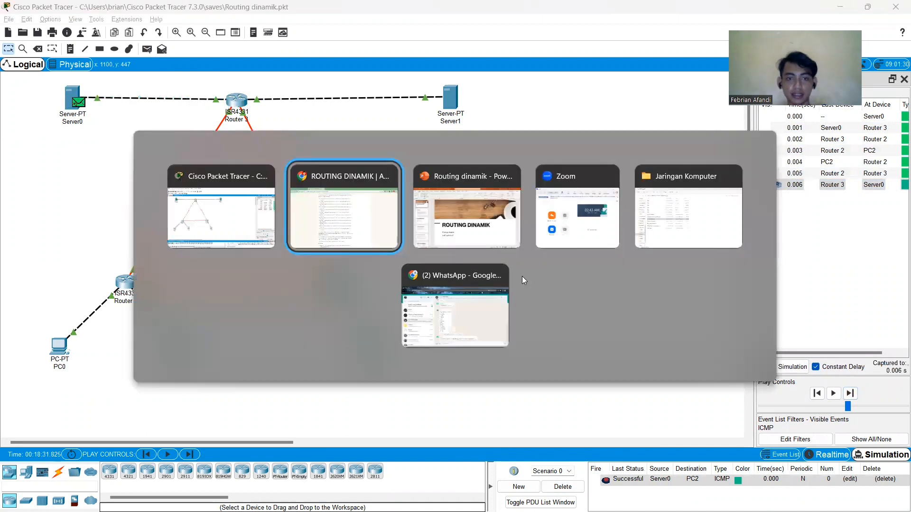
pyautogui.scroll(-3, 448, 410)
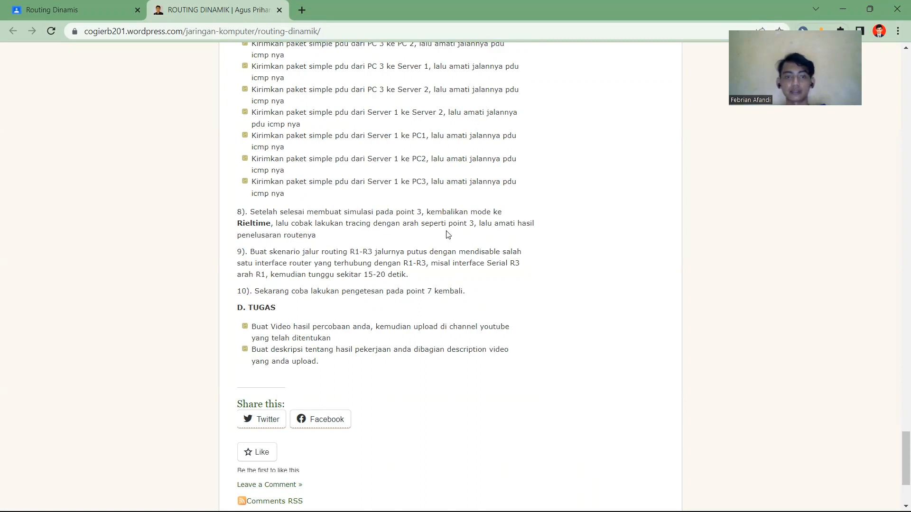
pyautogui.scroll(3, 448, 234)
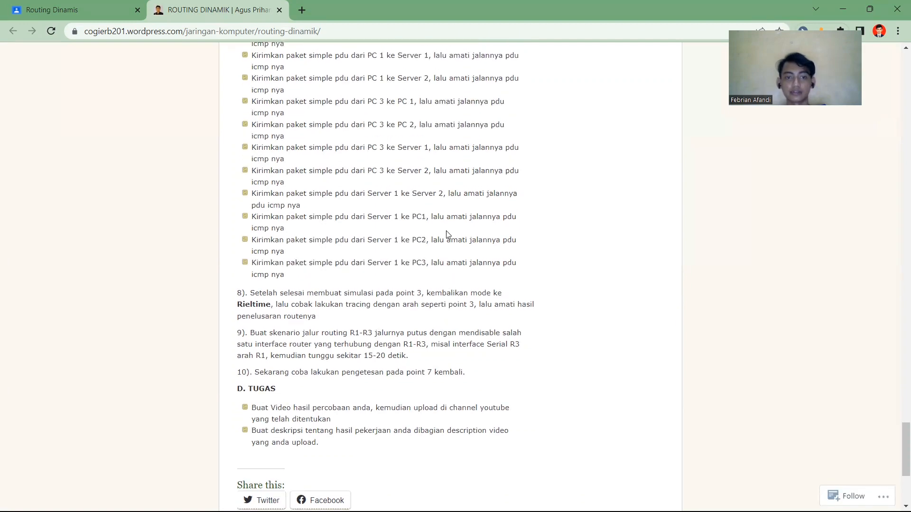
pyautogui.scroll(1, 449, 234)
pyautogui.hotkey('alt', 'Tab')
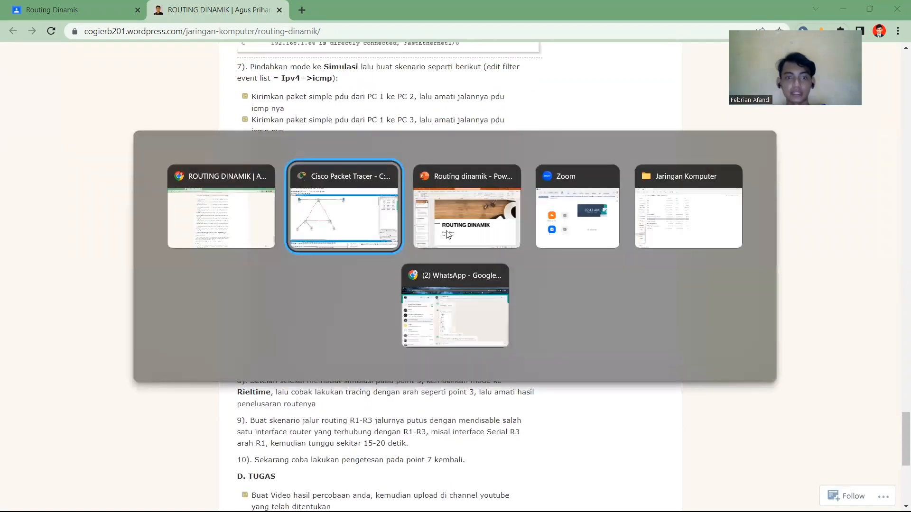
pyautogui.click(572, 491)
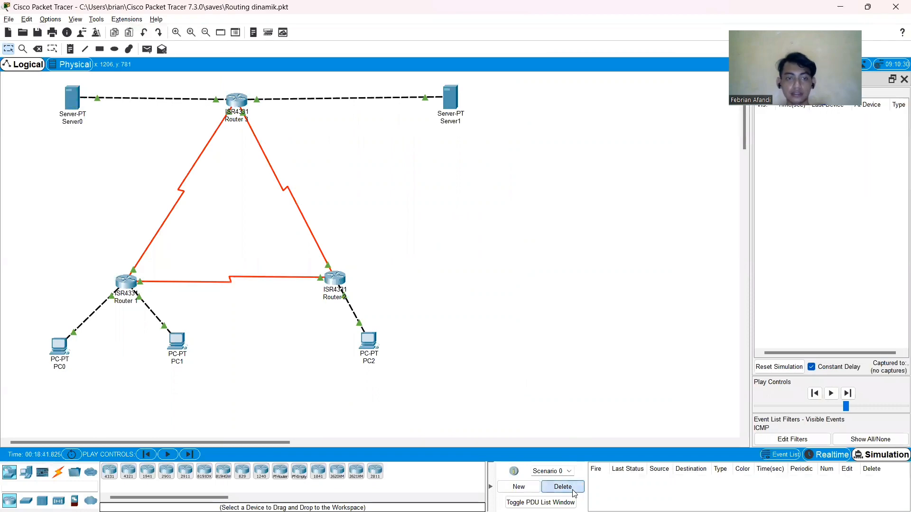
# - Check the realtime tracing instructions in the browser article, return to Packet Tracer and open PC0's Command Prompt
pyautogui.hotkey('alt', 'Tab')
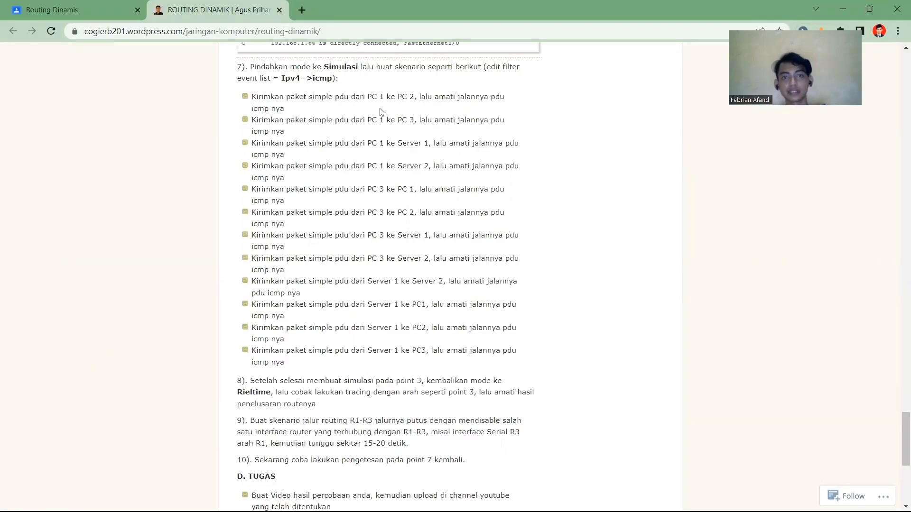
pyautogui.hotkey('alt', 'Tab')
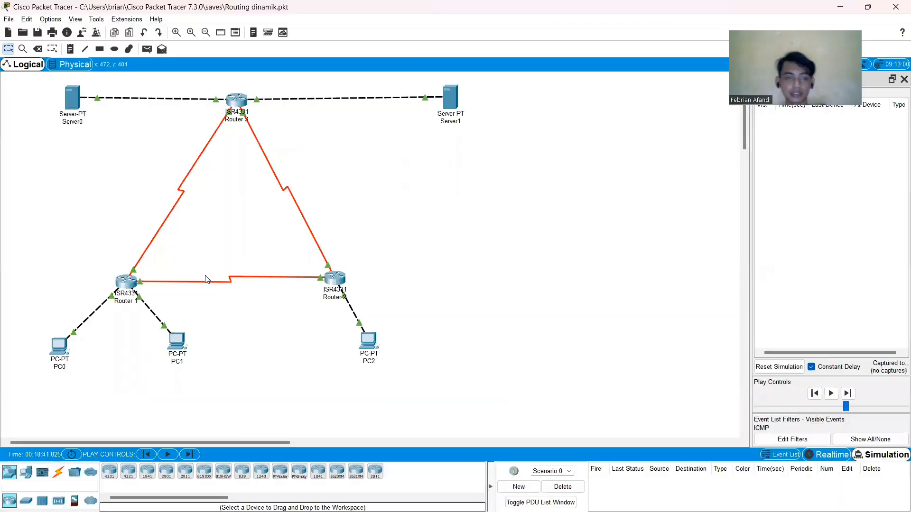
pyautogui.click(60, 350)
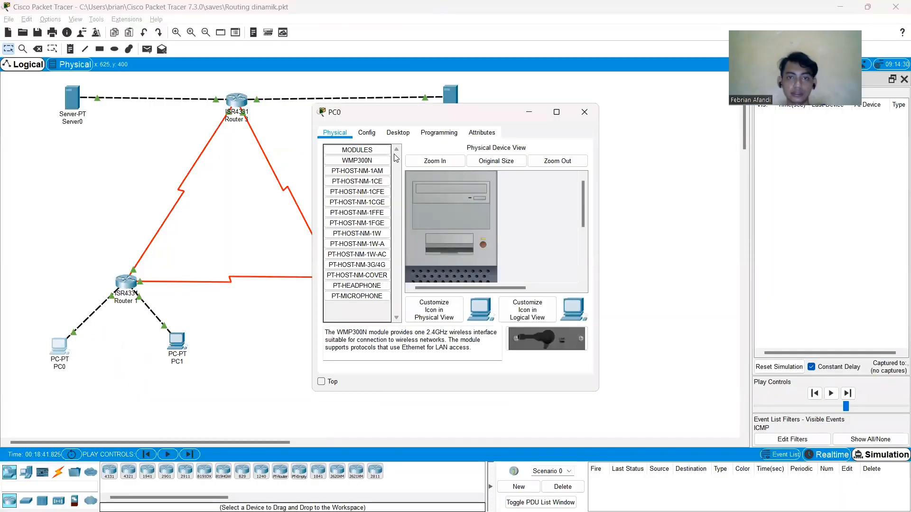
pyautogui.click(399, 133)
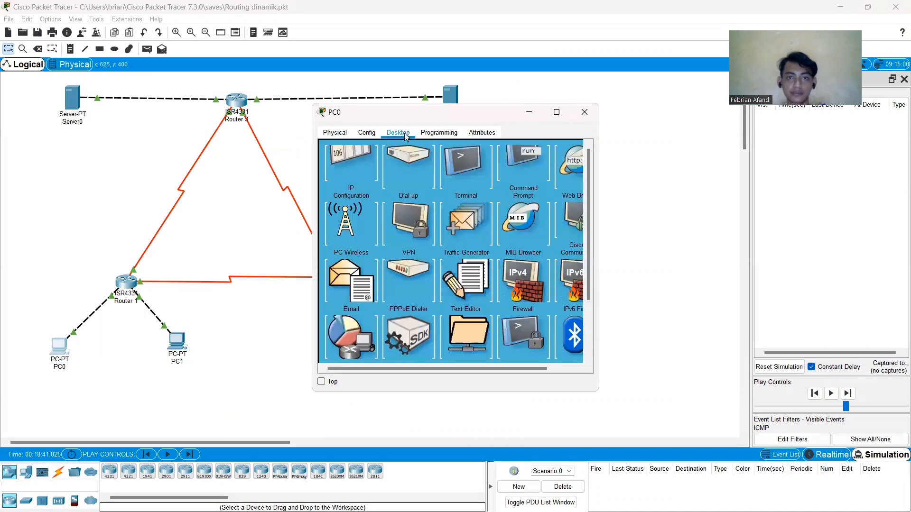
pyautogui.click(525, 167)
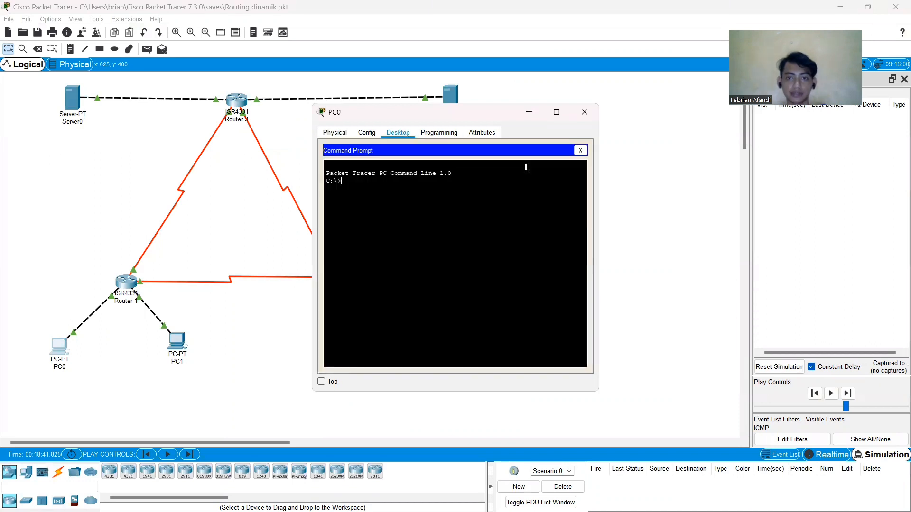
# - Check the first test in the browser article and try tracert 192.168.1.66 in PC0's Command Prompt
pyautogui.hotkey('alt', 'Tab')
pyautogui.click(443, 211)
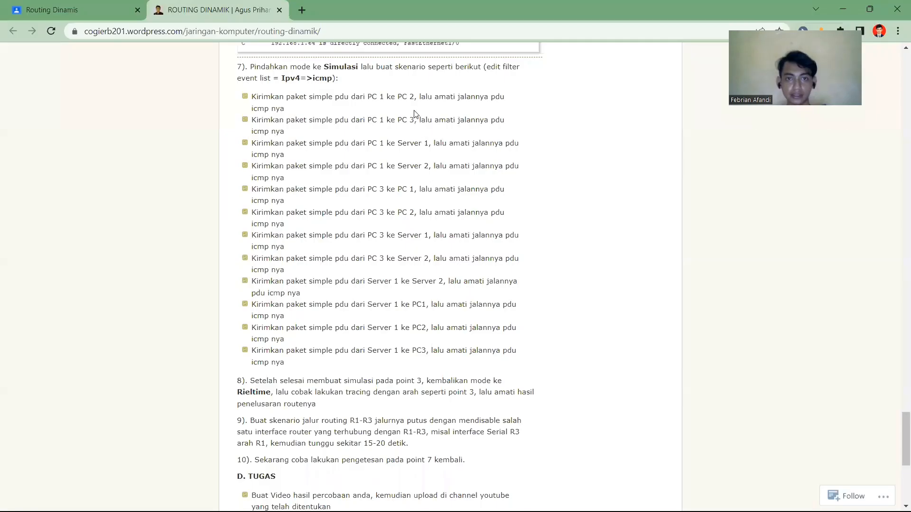
pyautogui.hotkey('alt', 'Tab')
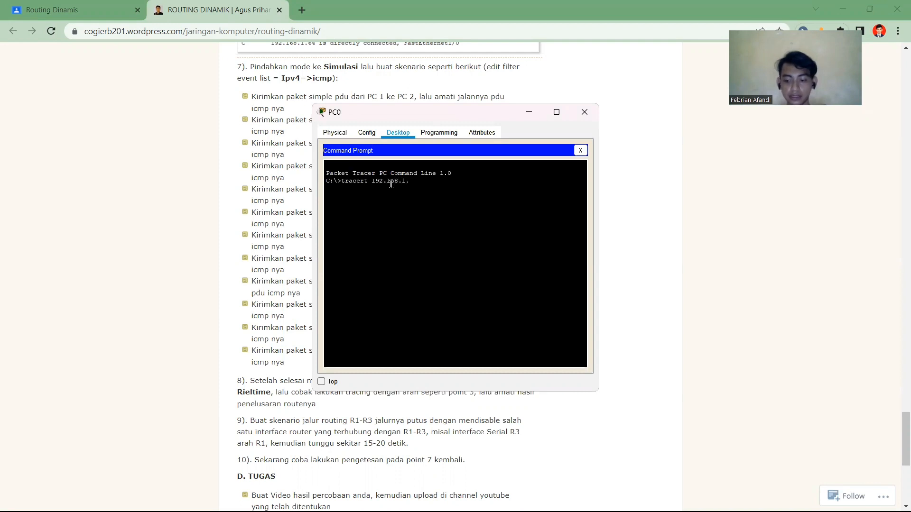
pyautogui.press('Return')
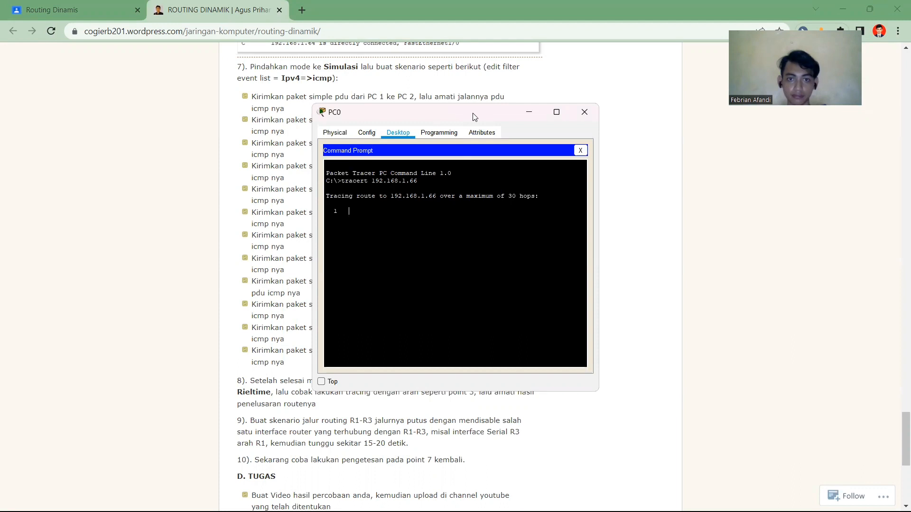
# - Return to the Packet Tracer topology, delete Scenario 0 and switch the network from Simulation to Realtime mode
pyautogui.hotkey('alt', 'Tab')
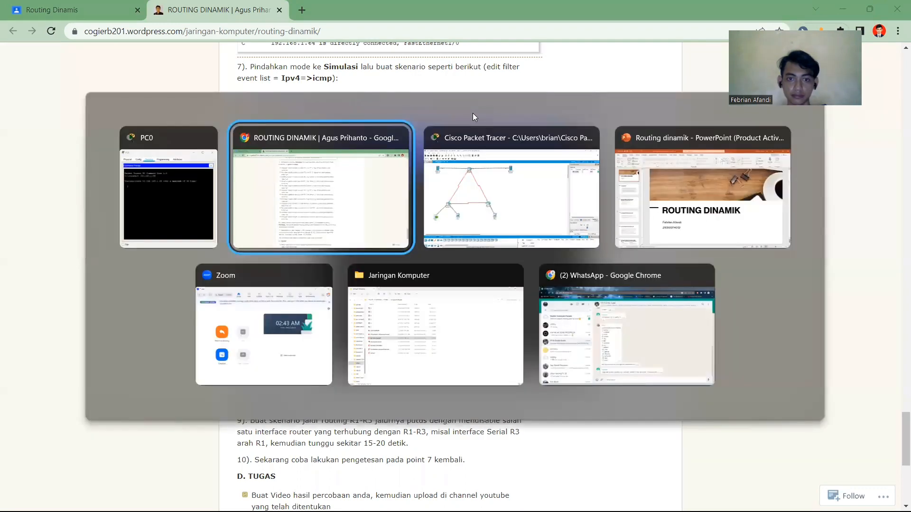
pyautogui.hotkey('alt', 'Tab')
pyautogui.press('Tab')
pyautogui.press('Tab')
pyautogui.press('Tab')
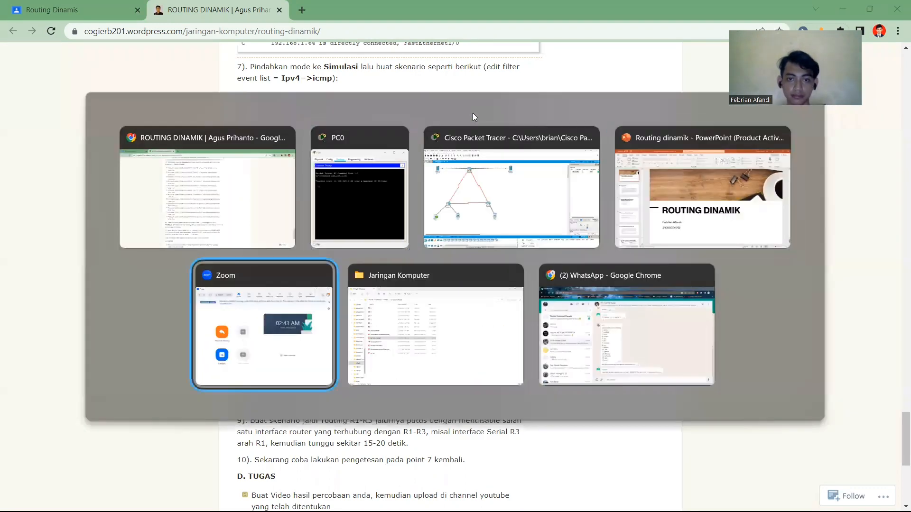
pyautogui.hotkey('alt', 'Tab')
pyautogui.press('Tab')
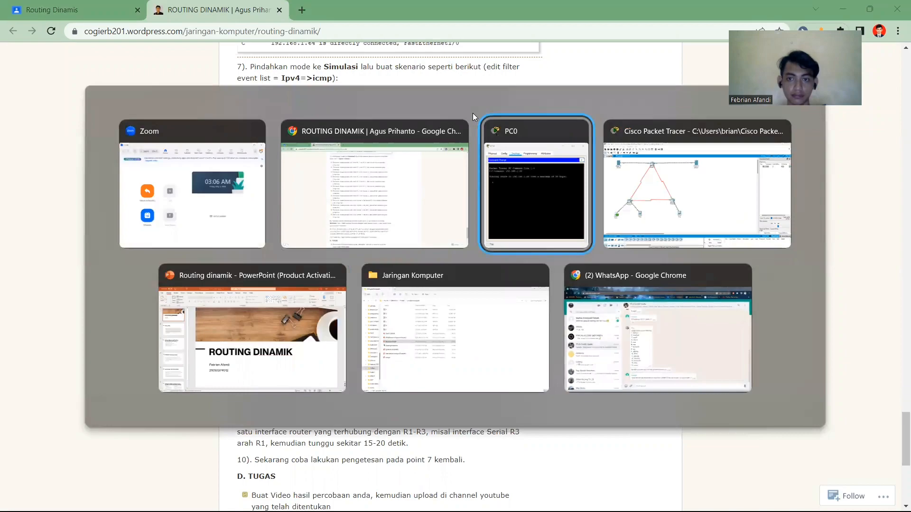
pyautogui.hotkey('alt', 'Tab')
pyautogui.press('Tab')
pyautogui.press('Tab')
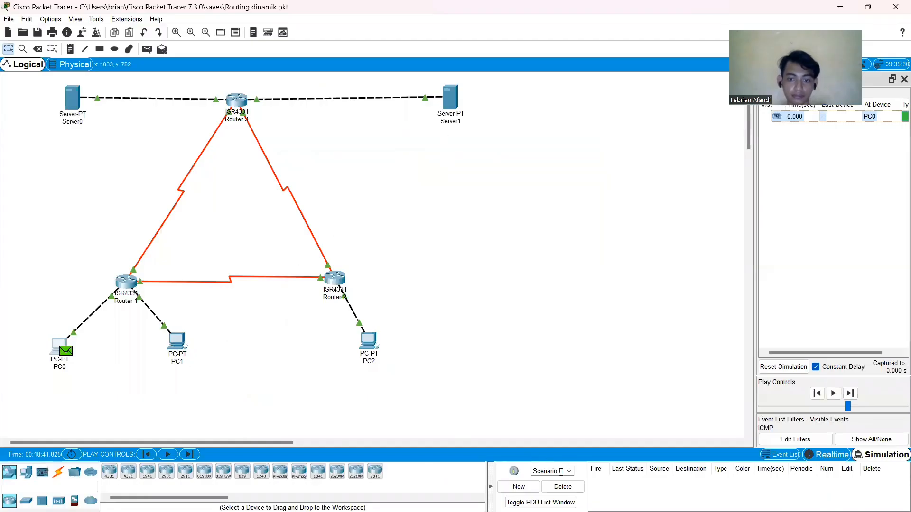
pyautogui.click(563, 487)
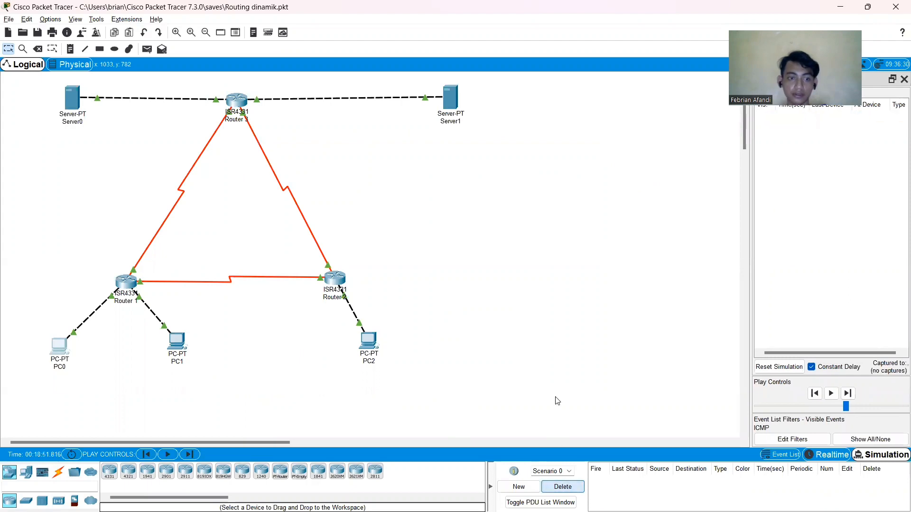
pyautogui.hotkey('alt', 'Tab')
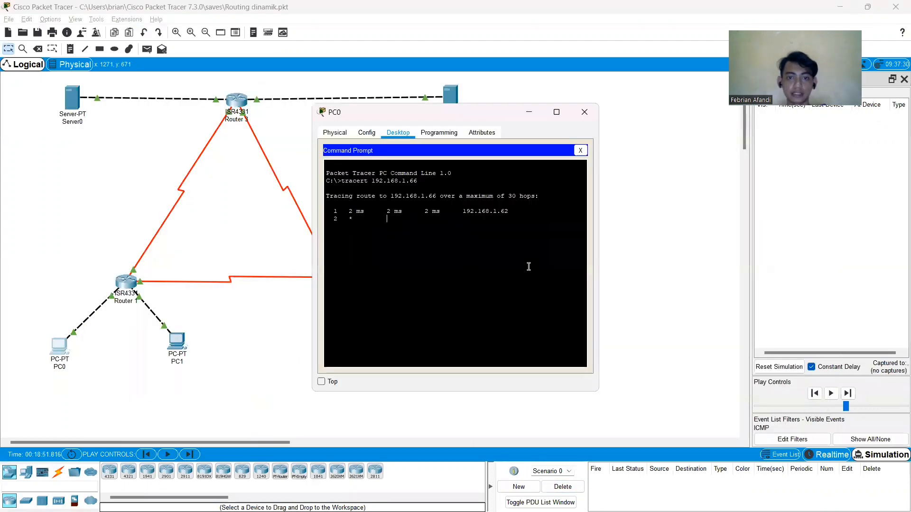
pyautogui.click(826, 458)
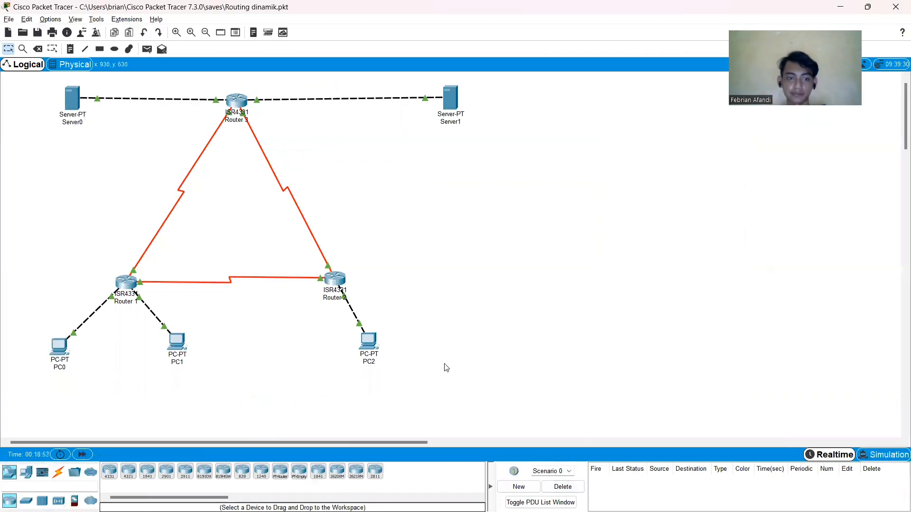
# - Stop the running trace in PC0's Command Prompt and try tracert 192.168.1.66 again
pyautogui.hotkey('alt', 'Tab')
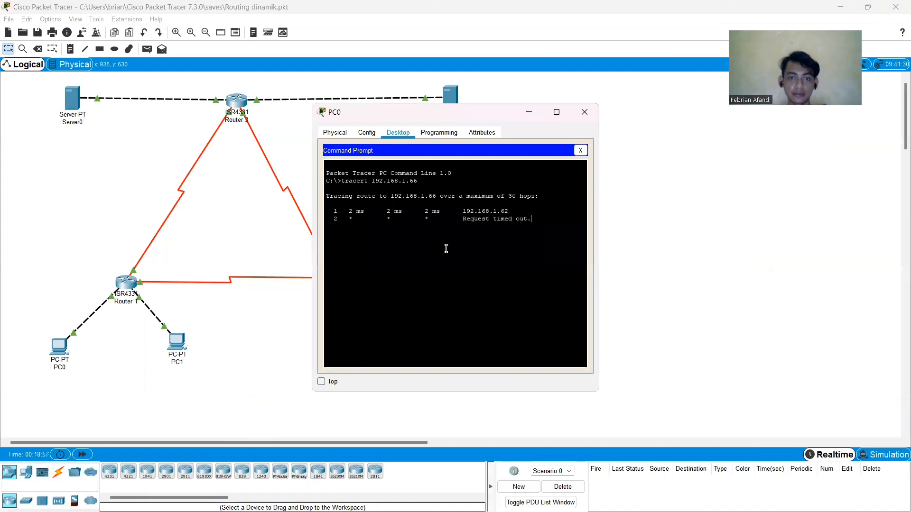
pyautogui.hotkey('ctrl', 'c')
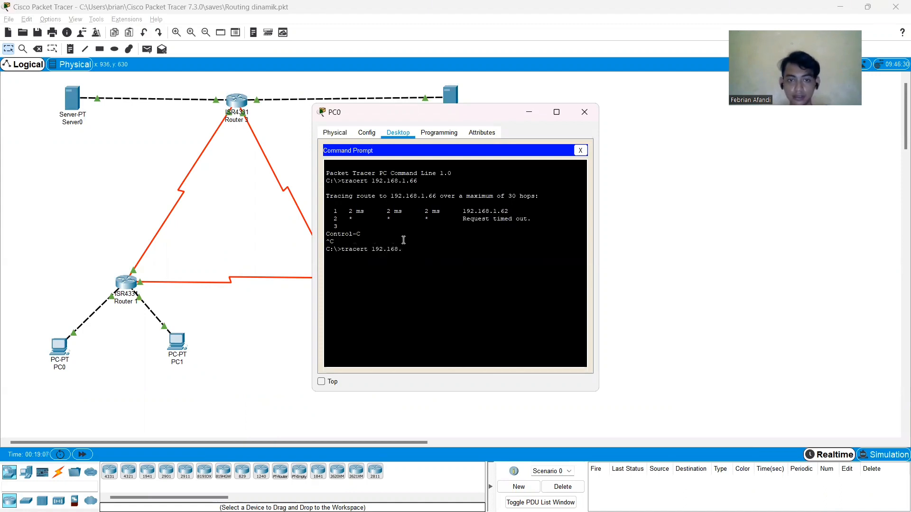
pyautogui.press('Return')
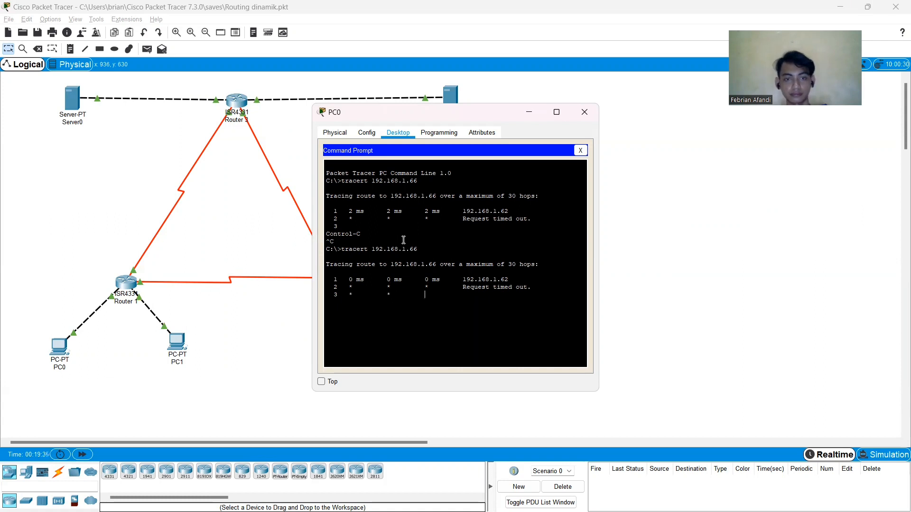
# - Look up PC1's IP address in its IP Configuration, close PC1's window and return to PC0's Command Prompt
pyautogui.click(178, 349)
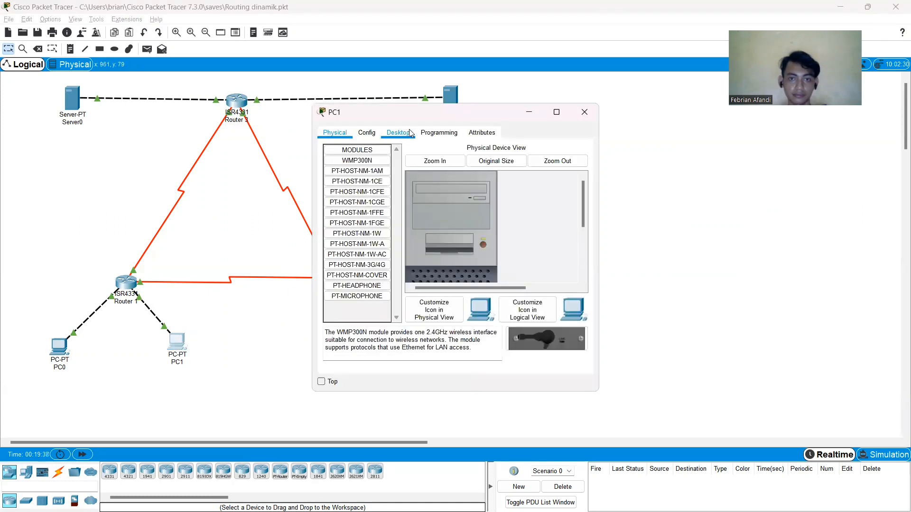
pyautogui.click(409, 133)
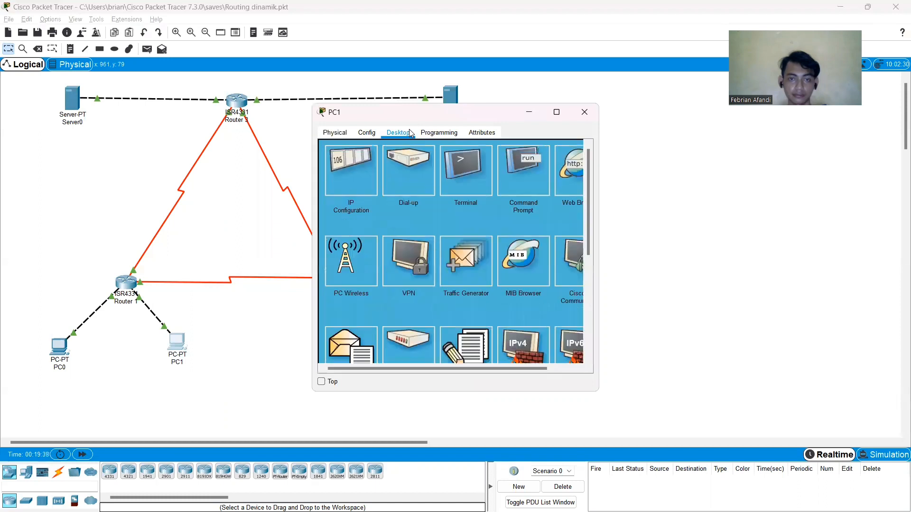
pyautogui.click(363, 184)
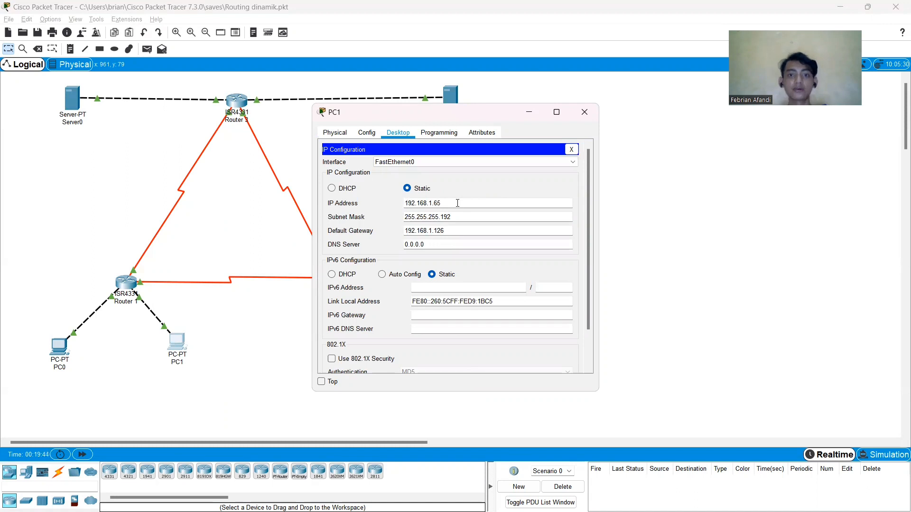
pyautogui.click(588, 119)
pyautogui.hotkey('alt', 'Tab')
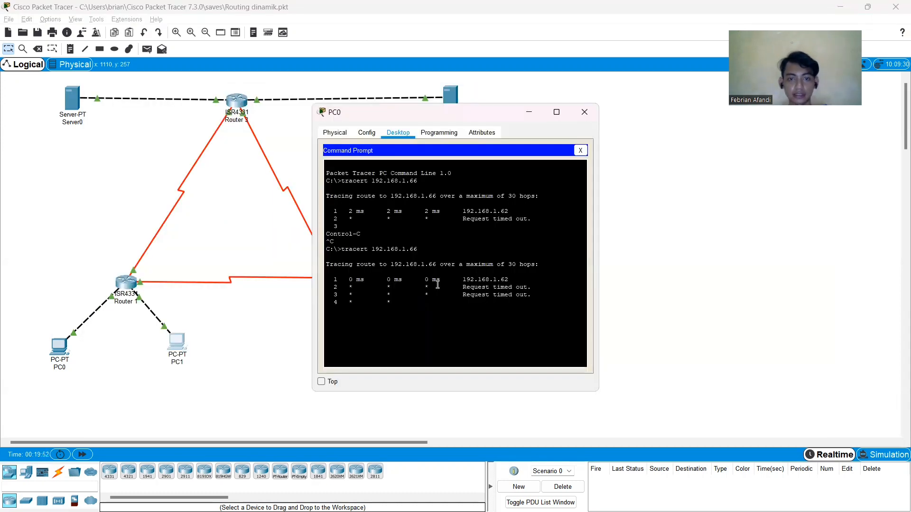
# - Stop the running trace in PC0's Command Prompt and trace the route to PC1 with tracert 192.168.1.65
pyautogui.hotkey('ctrl', 'c')
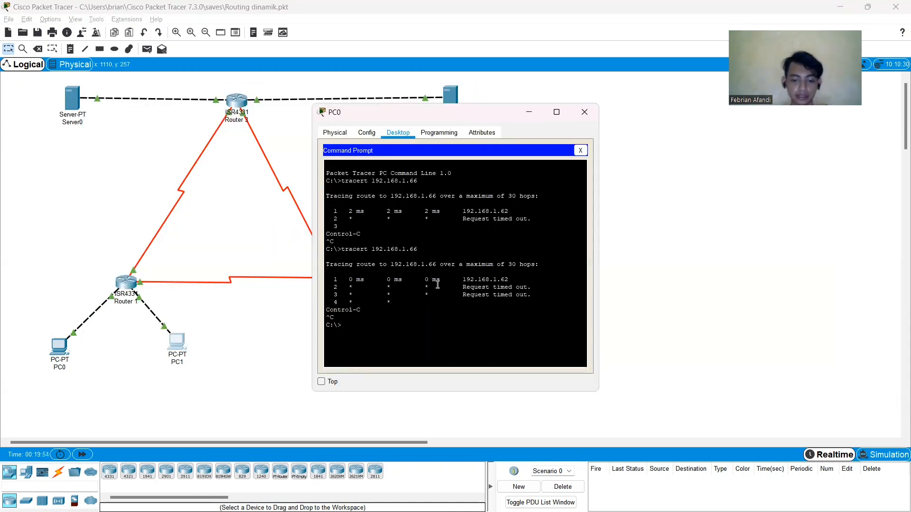
pyautogui.write('tracer')
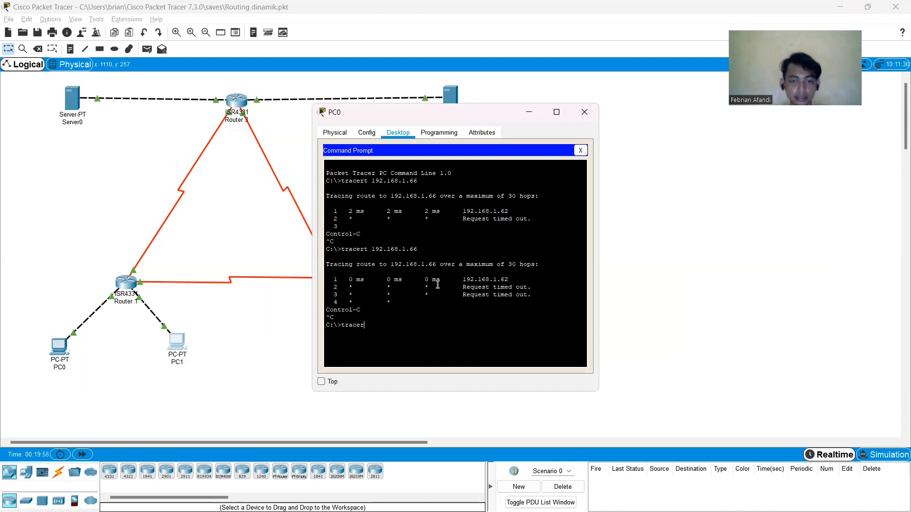
pyautogui.write('t')
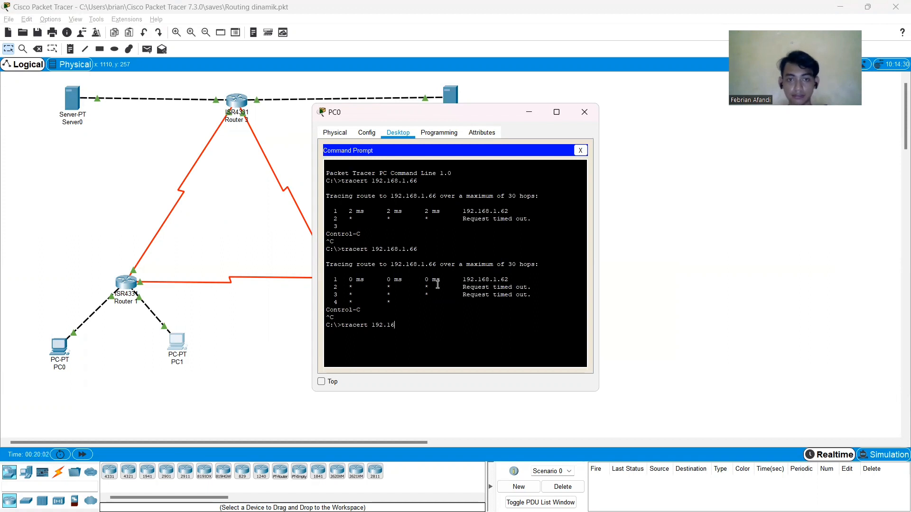
pyautogui.write('192.168.1.')
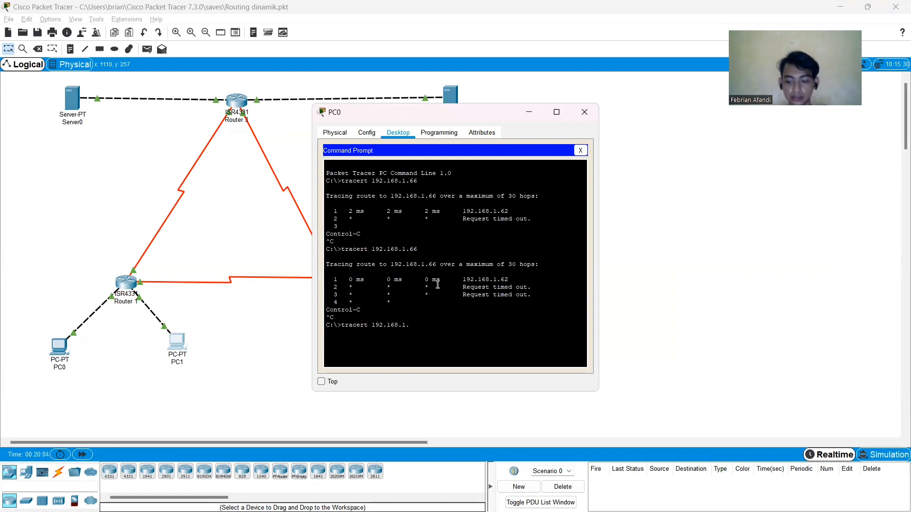
pyautogui.write('65')
pyautogui.press('Return')
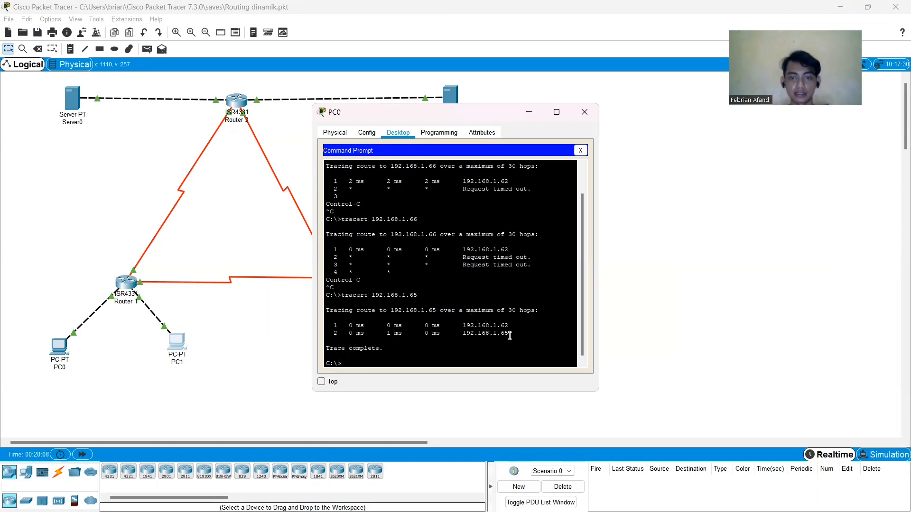
pyautogui.moveTo(510, 336); pyautogui.dragTo(461, 338)
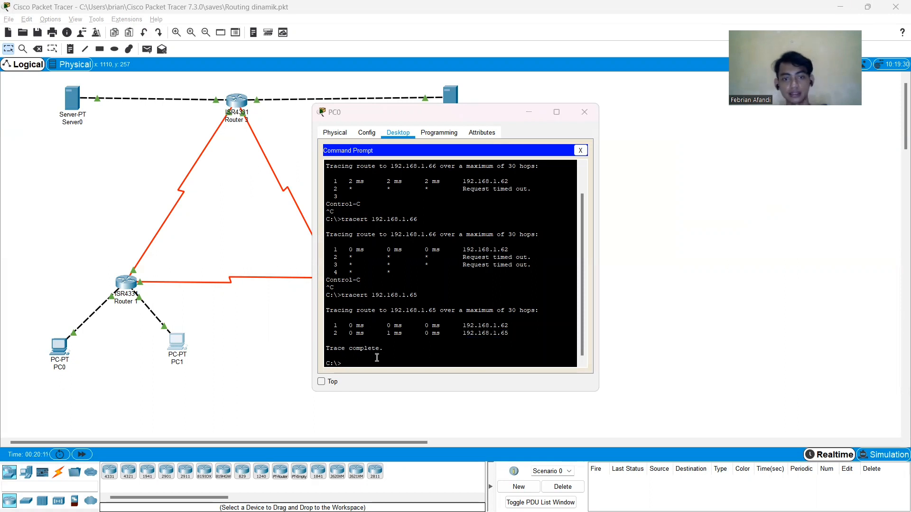
# - Check the next test in the browser article and begin a tracert command in PC0's Command Prompt
pyautogui.hotkey('alt', 'Tab')
pyautogui.hotkey('alt', 'Tab')
pyautogui.hotkey('alt', 'Tab')
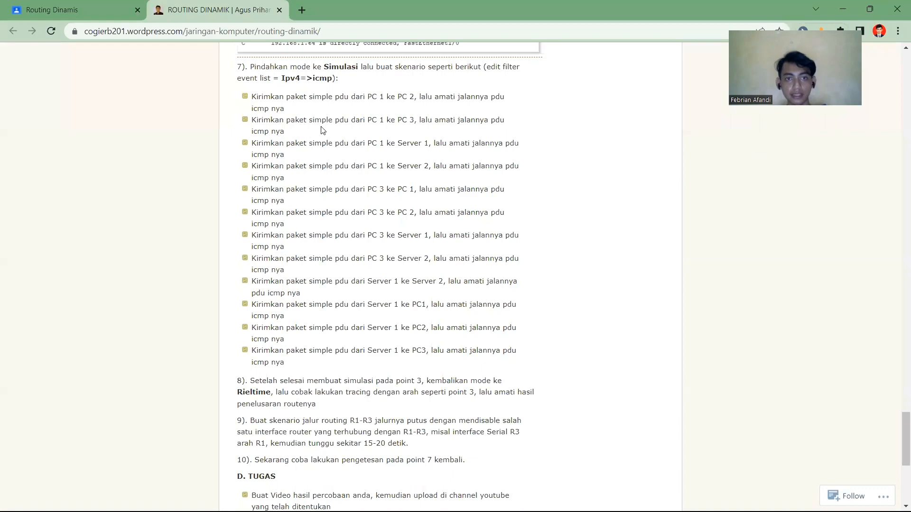
pyautogui.hotkey('alt', 'Tab')
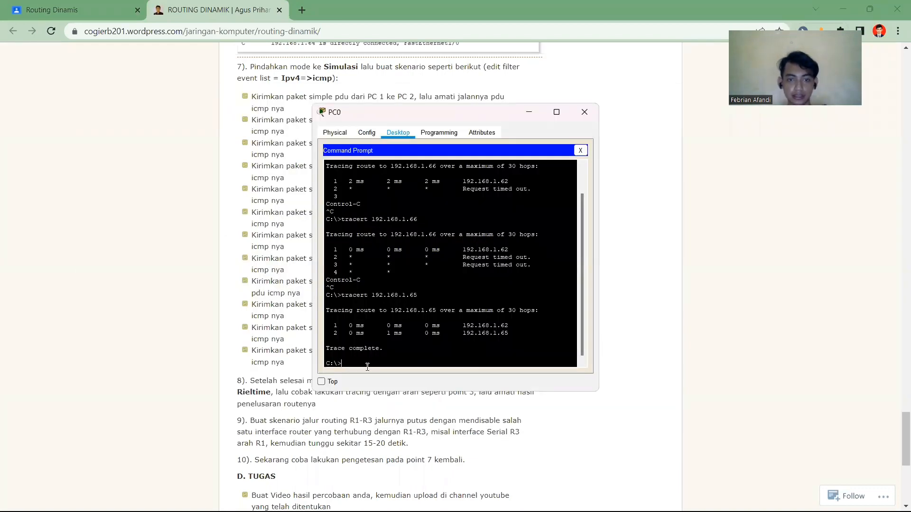
pyautogui.write('tracert')
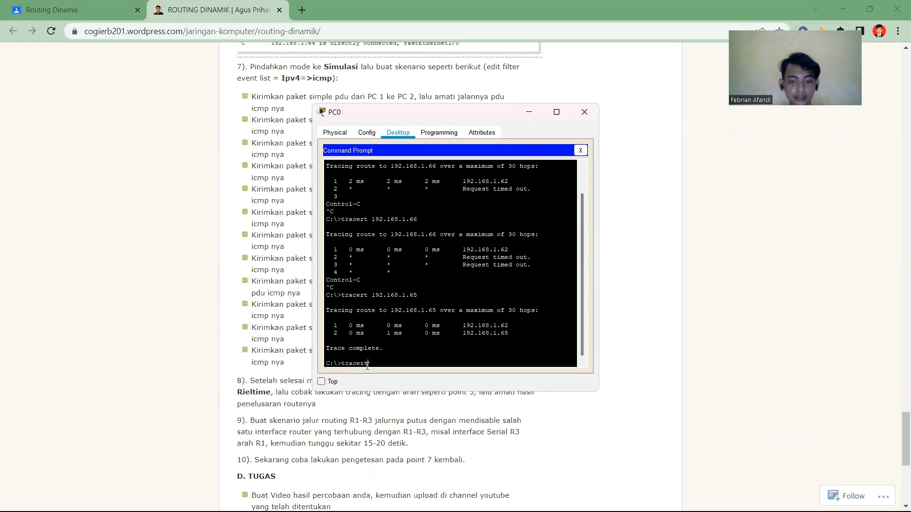
# - Look up PC2's IP address in its IP Configuration and close PC2's window
pyautogui.hotkey('alt', 'Tab')
pyautogui.hotkey('alt', 'Tab')
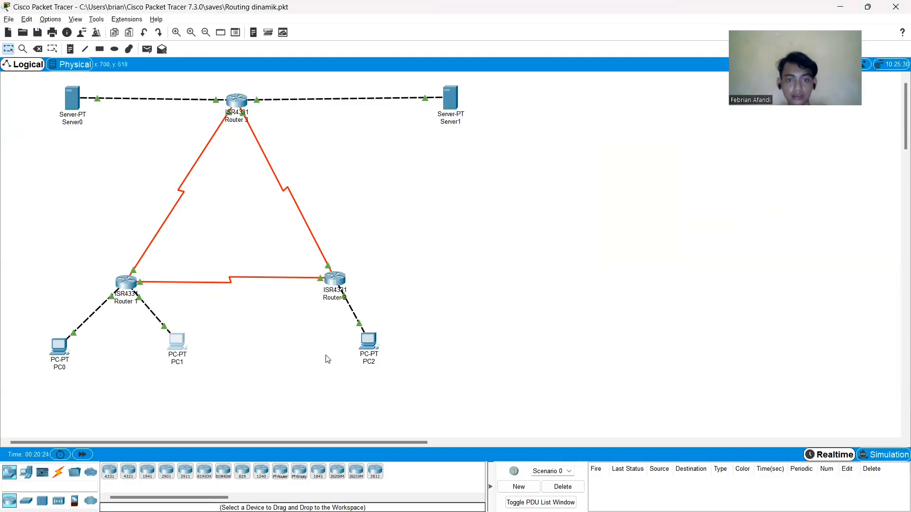
pyautogui.click(361, 351)
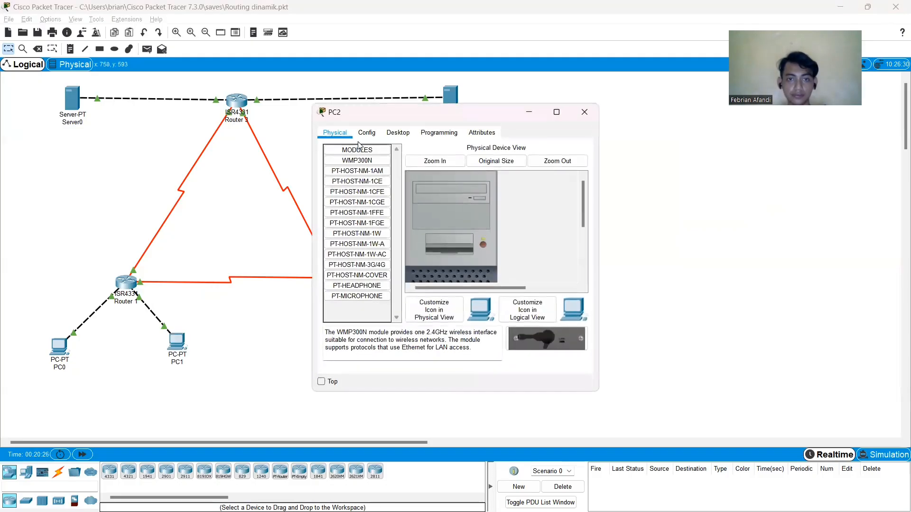
pyautogui.click(389, 132)
pyautogui.click(366, 167)
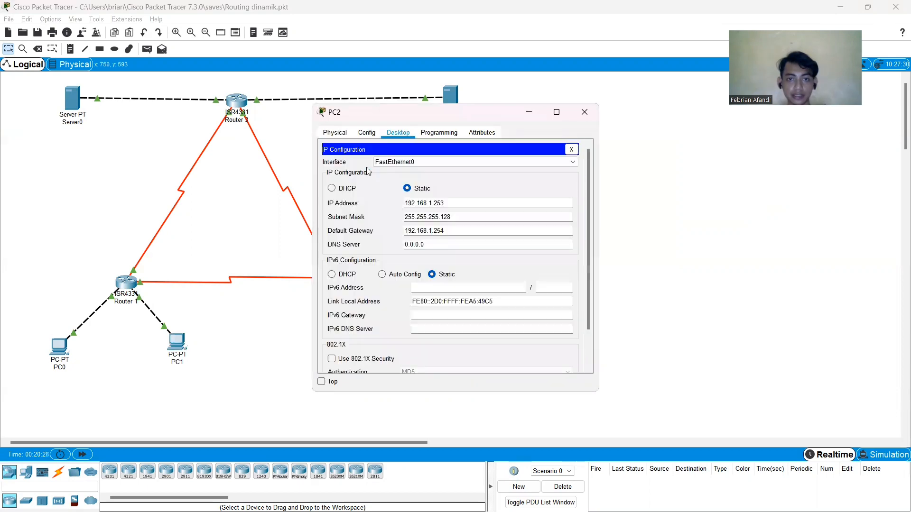
pyautogui.hotkey('alt', 'Tab')
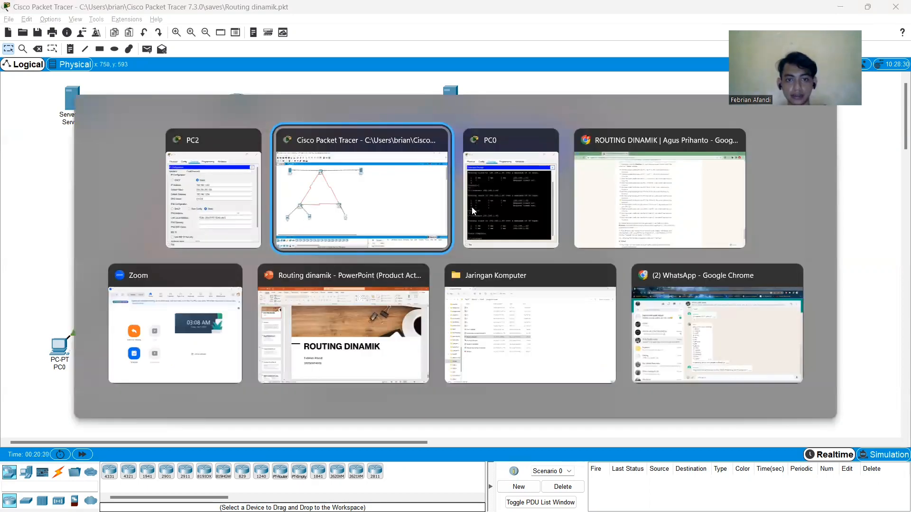
pyautogui.hotkey('alt', 'Tab')
pyautogui.hotkey('alt', 'Tab')
pyautogui.hotkey('alt', 'Tab')
pyautogui.hotkey('alt', 'Tab')
pyautogui.hotkey('alt', 'Tab')
pyautogui.hotkey('alt', 'Tab')
pyautogui.hotkey('alt', 'Tab')
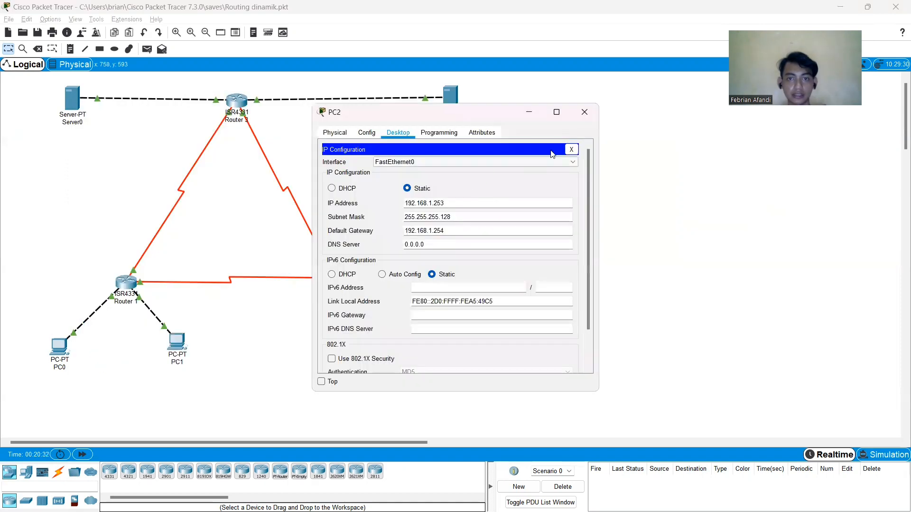
pyautogui.click(580, 114)
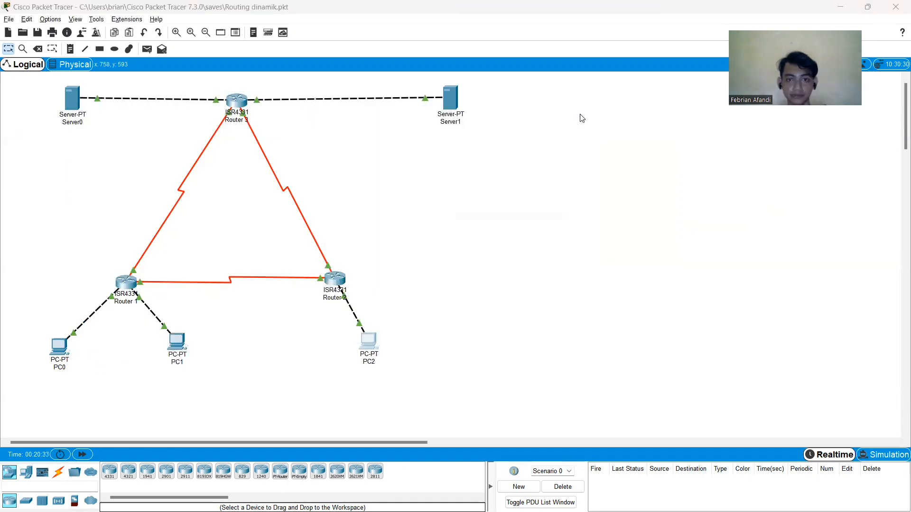
# - Trace the route to PC2 with tracert 192.168.1.253 in PC0's Command Prompt and highlight the final hop's address
pyautogui.hotkey('alt', 'Tab')
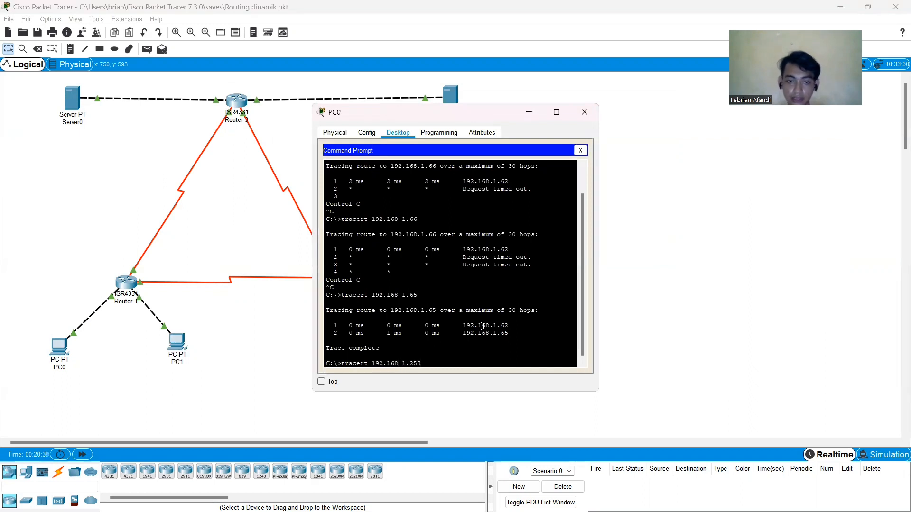
pyautogui.press('Return')
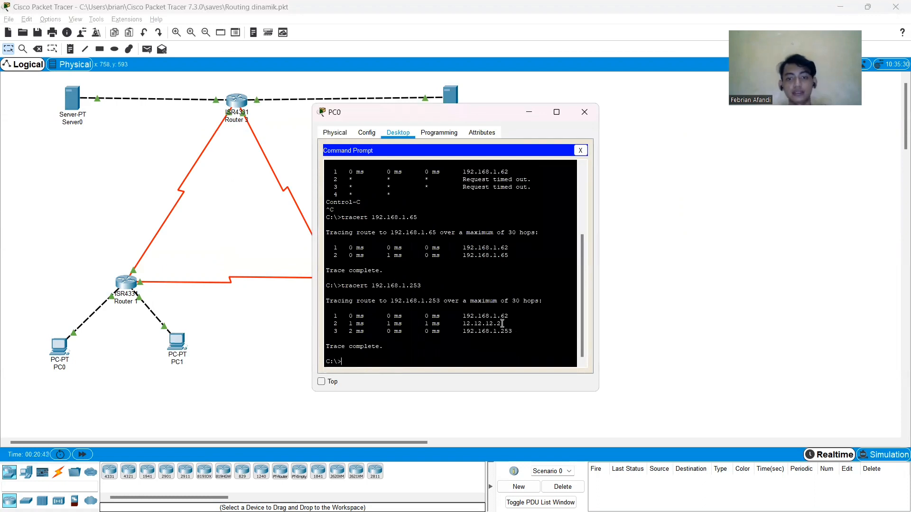
pyautogui.moveTo(502, 324); pyautogui.dragTo(465, 328)
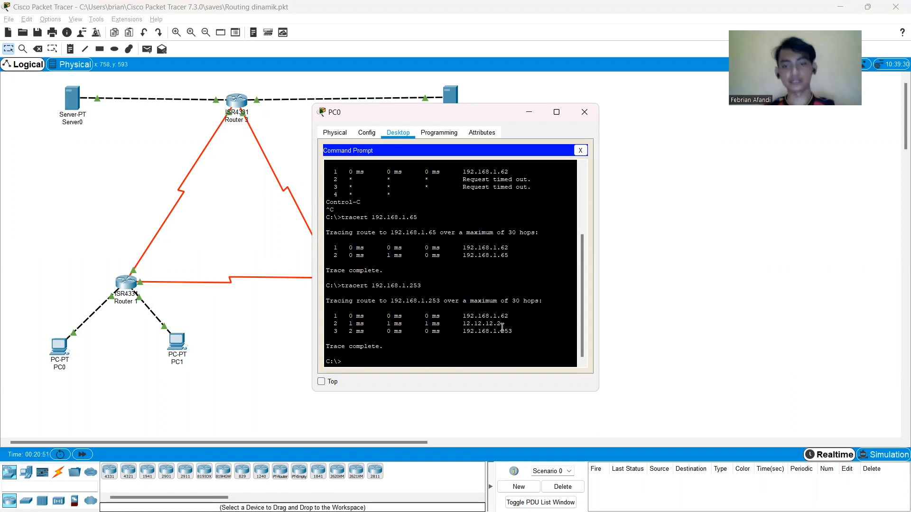
pyautogui.doubleClick(460, 332)
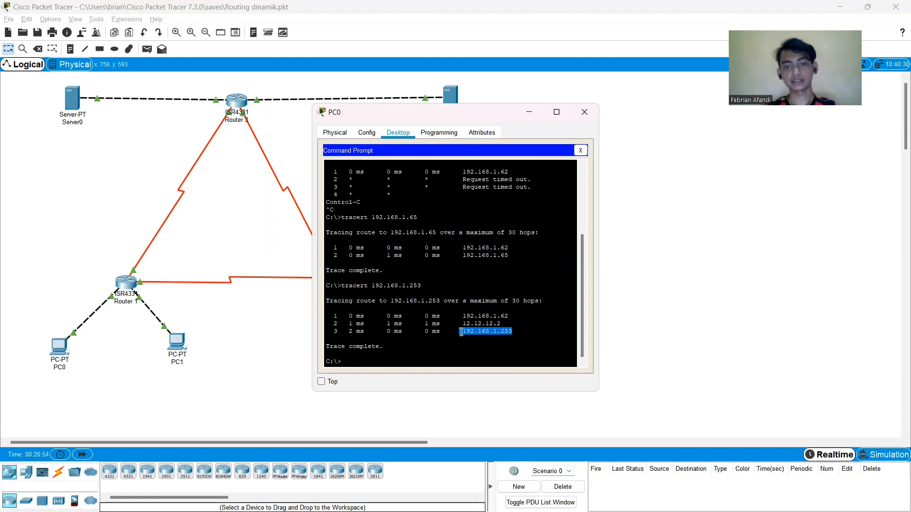
pyautogui.click(367, 358)
# - Check the PC 1 to Server 1 test in the browser article and return to PC0's Command Prompt
pyautogui.hotkey('alt', 'Tab')
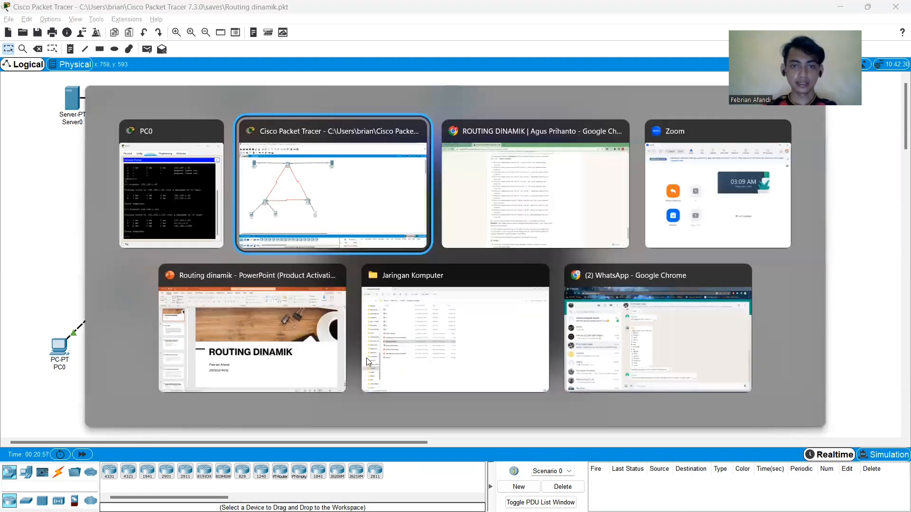
pyautogui.hotkey('alt', 'Tab')
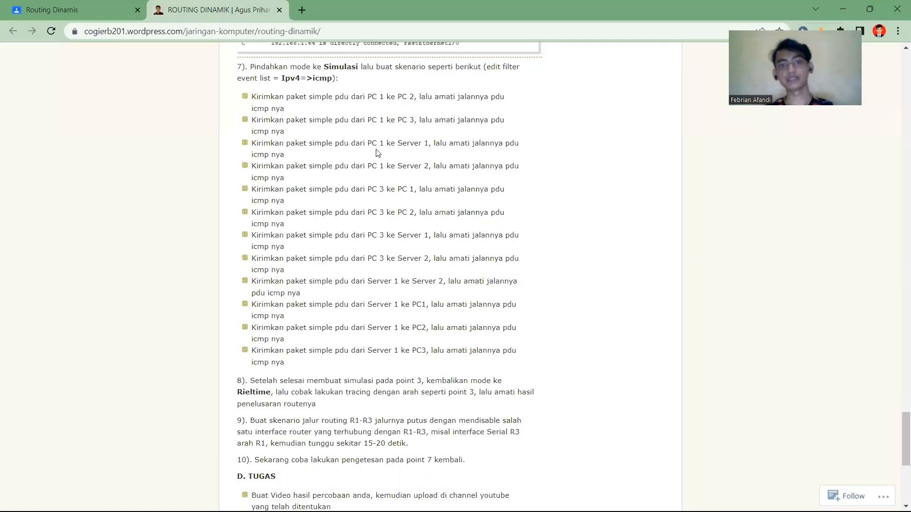
pyautogui.hotkey('alt', 'Tab')
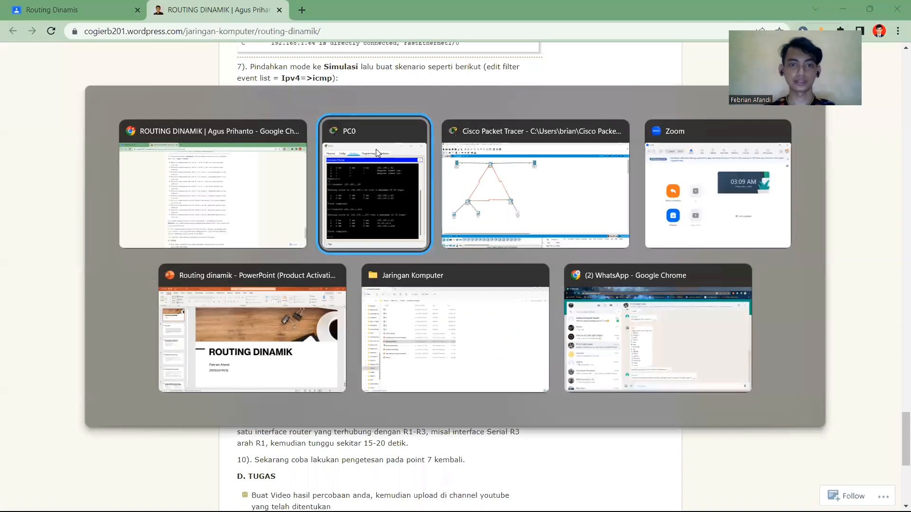
pyautogui.click(376, 149)
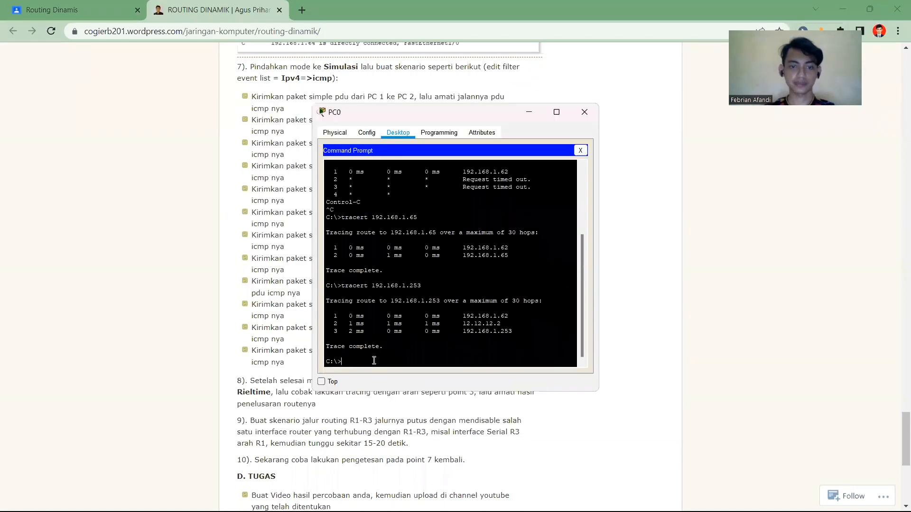
# - Look up Server0's gateway address in its global settings and close the server's window
pyautogui.hotkey('alt', 'Tab')
pyautogui.hotkey('alt', 'Tab')
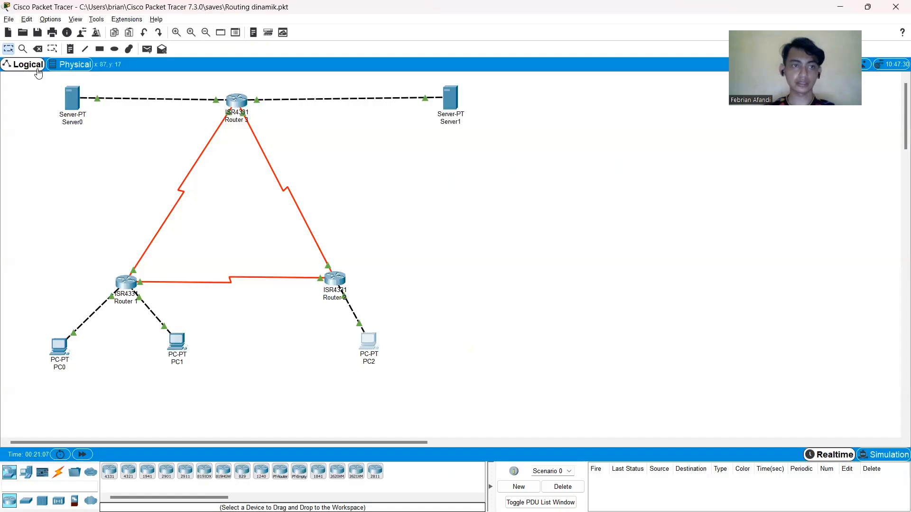
pyautogui.click(72, 97)
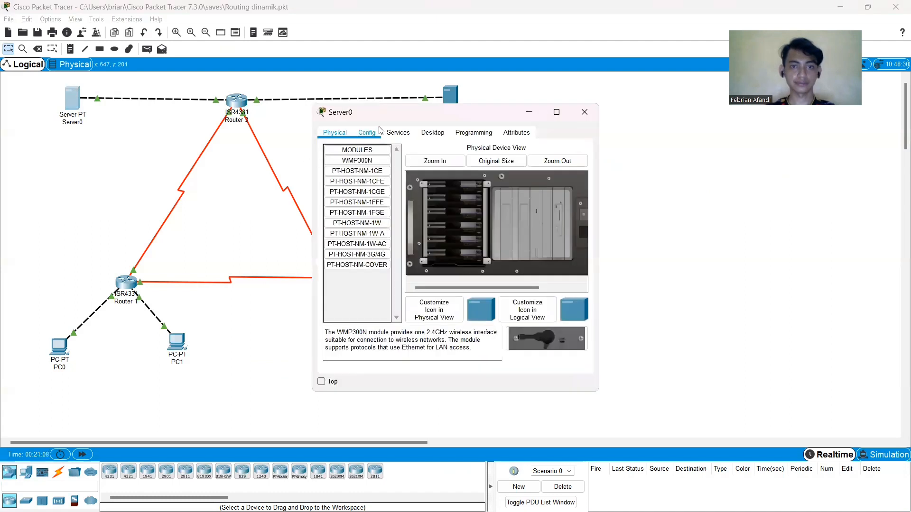
pyautogui.click(374, 133)
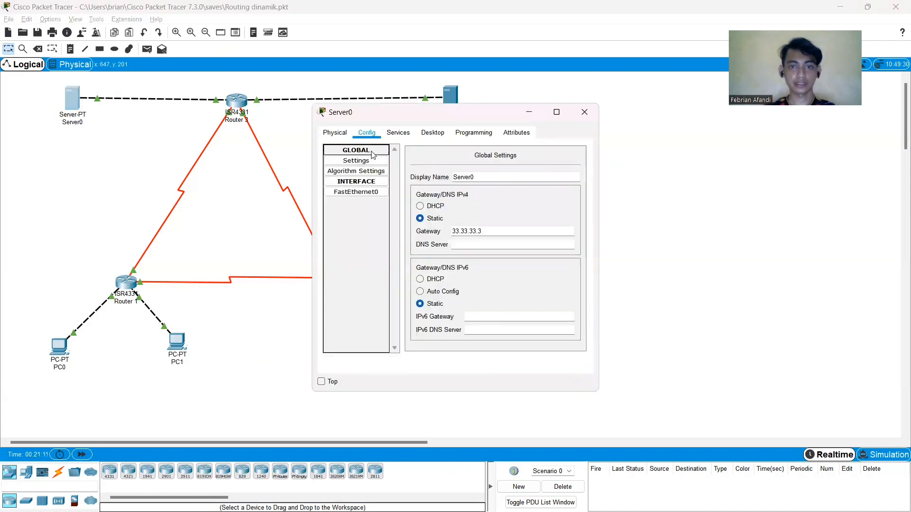
pyautogui.click(585, 112)
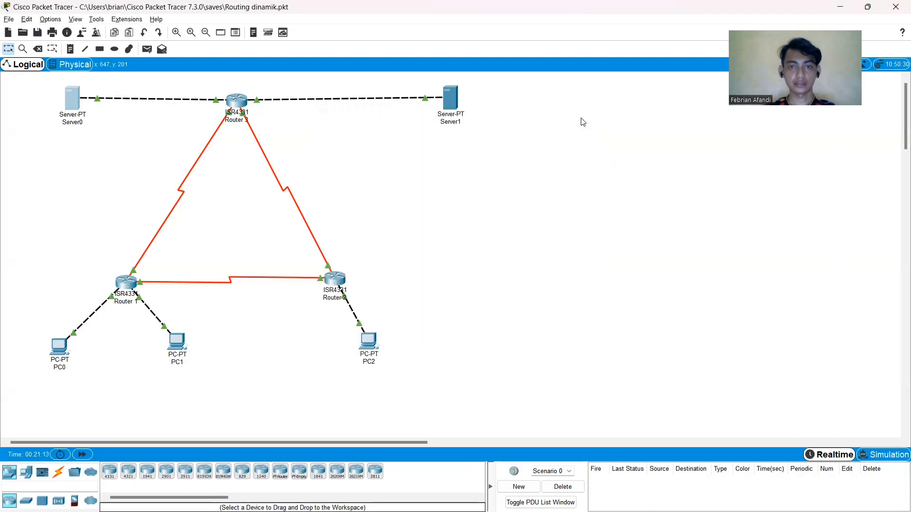
pyautogui.click(74, 101)
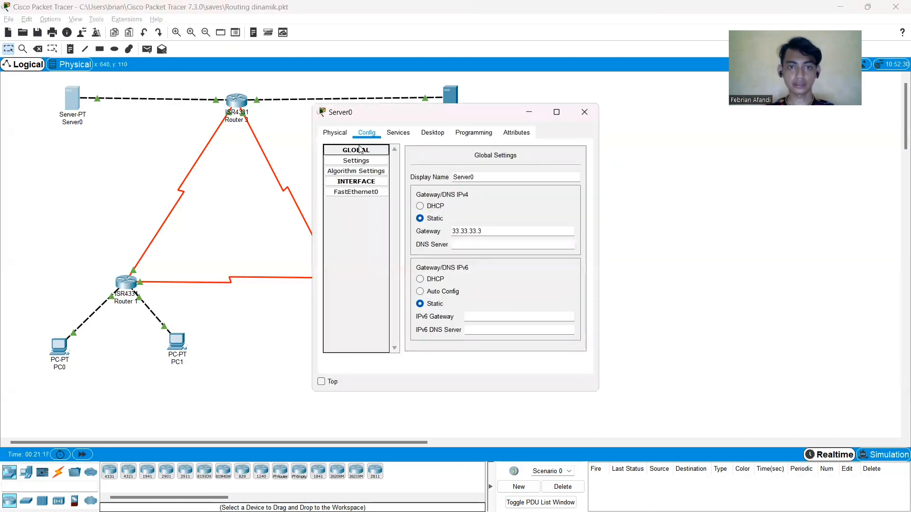
pyautogui.click(343, 135)
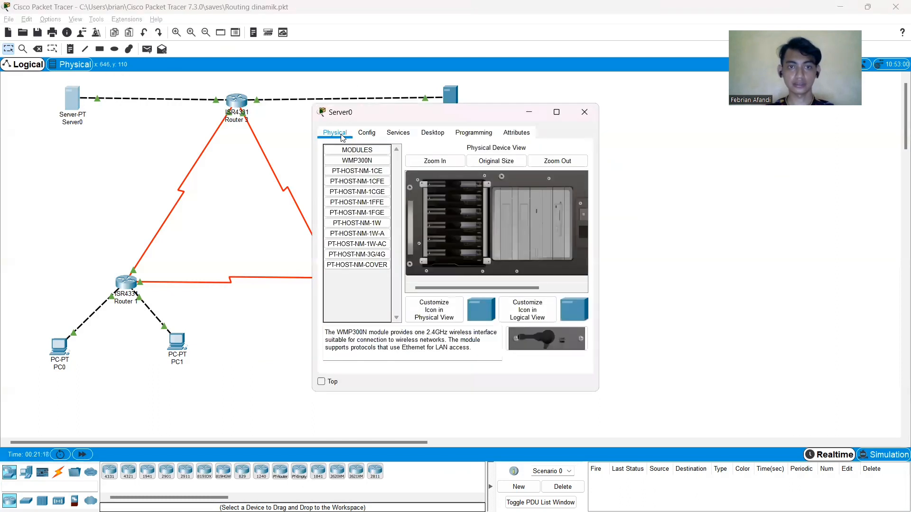
pyautogui.click(583, 114)
# - Trace the route from PC0 to Server0's gateway with tracert 33.33.33.3 in the Command Prompt
pyautogui.hotkey('alt', 'Tab')
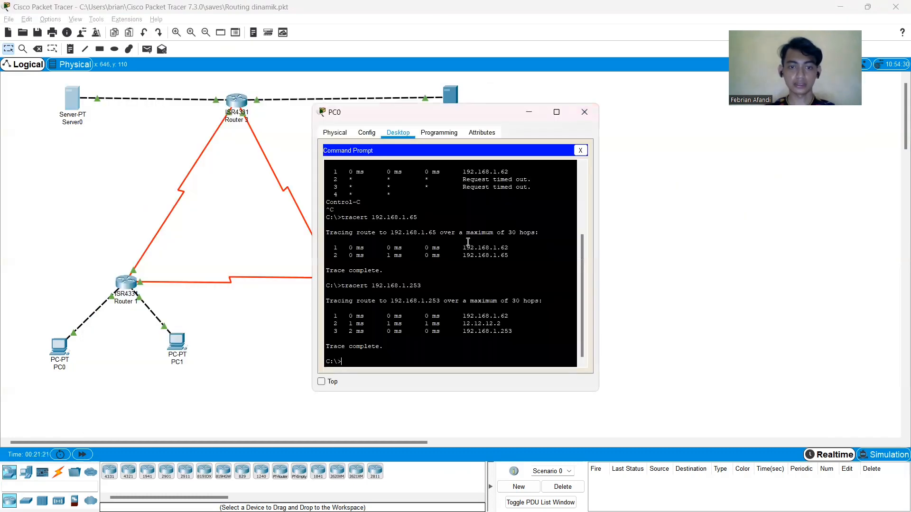
pyautogui.write('tracer')
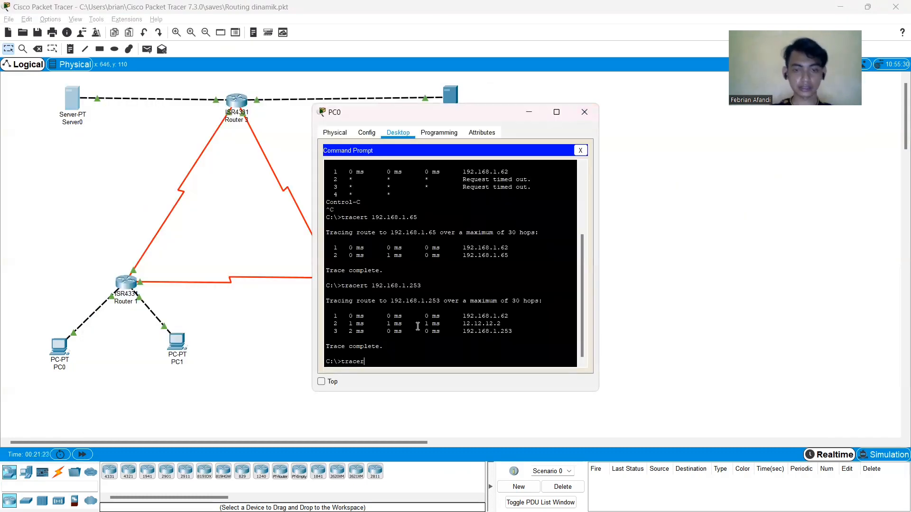
pyautogui.write('t 33.3')
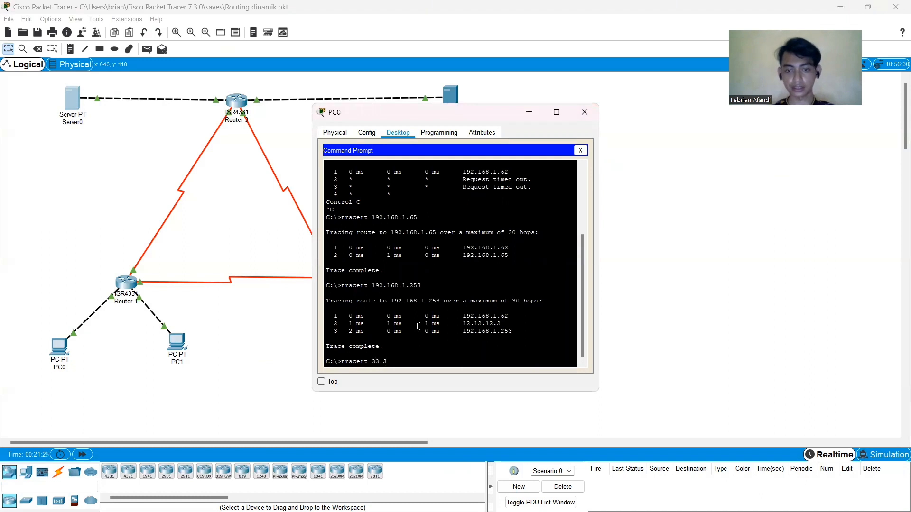
pyautogui.write('3.')
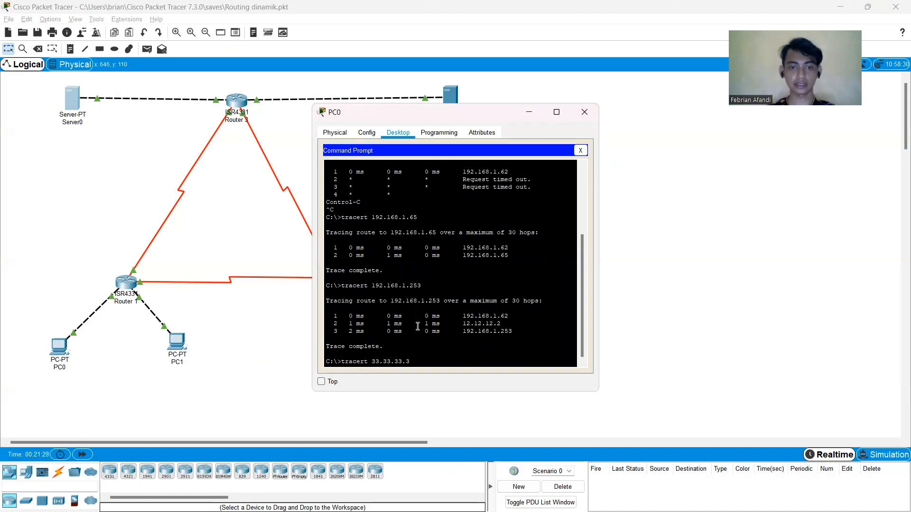
pyautogui.write('33.3')
pyautogui.press('Return')
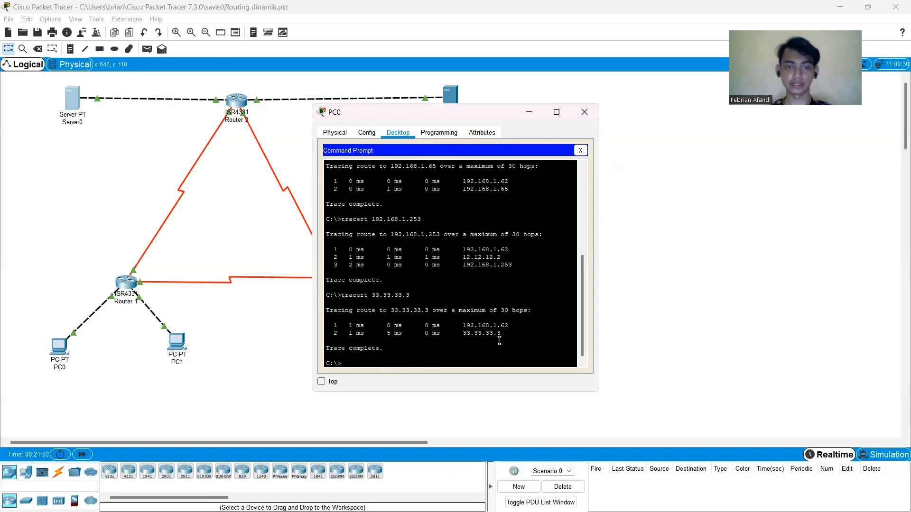
# - Check the PC 1 to Server 2 test in the browser article and return to PC0's Command Prompt
pyautogui.hotkey('alt', 'Tab')
pyautogui.hotkey('alt', 'Tab')
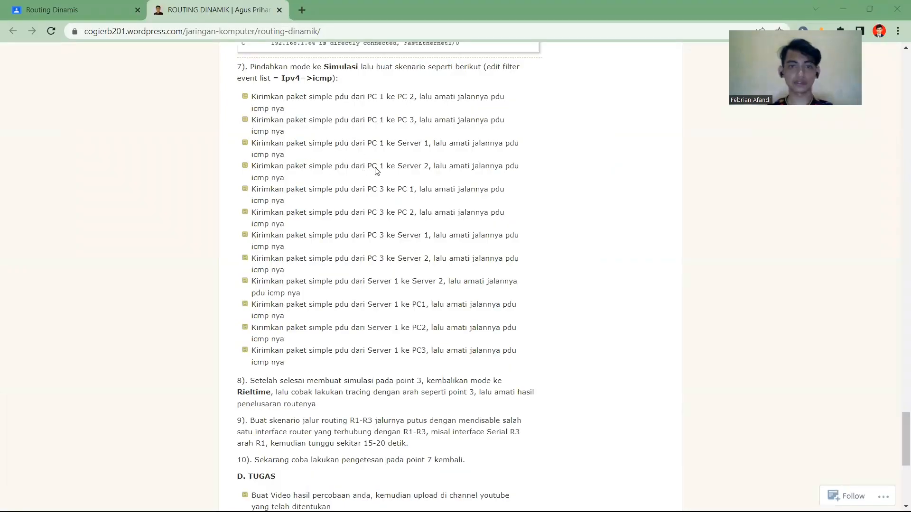
pyautogui.hotkey('alt', 'Tab')
pyautogui.hotkey('alt', 'Tab')
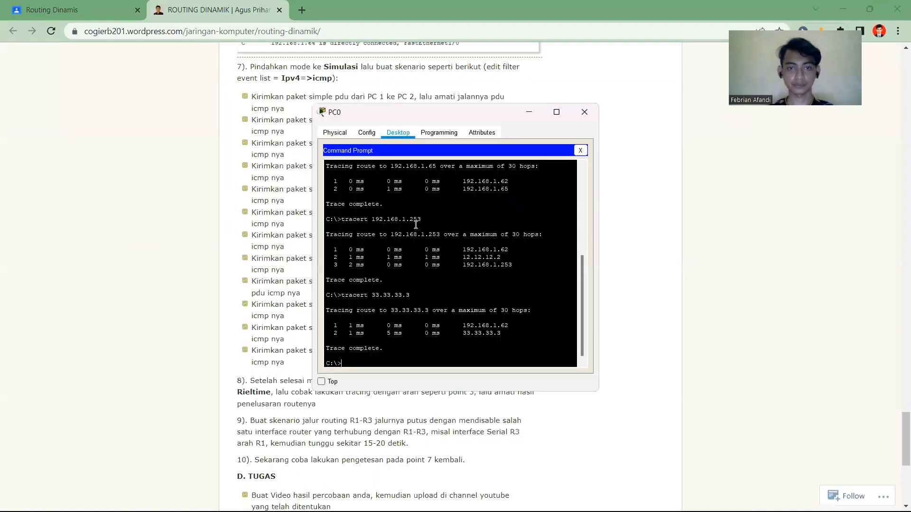
# - Look up Server1's gateway address in its global settings and close the server's window
pyautogui.hotkey('alt', 'Tab')
pyautogui.hotkey('alt', 'Tab')
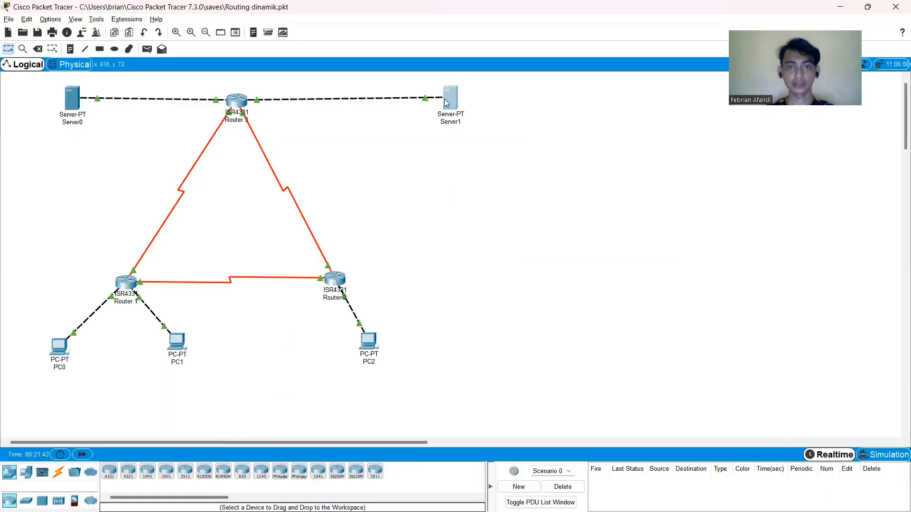
pyautogui.click(451, 95)
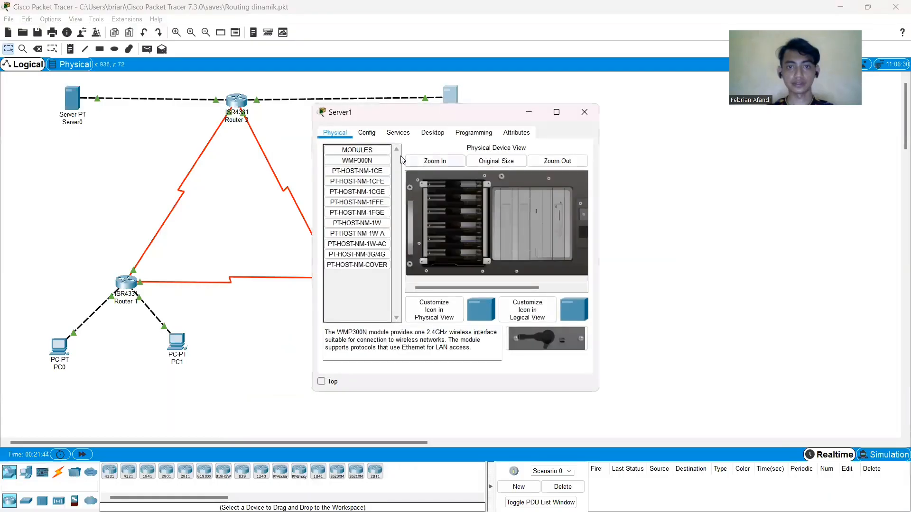
pyautogui.click(367, 133)
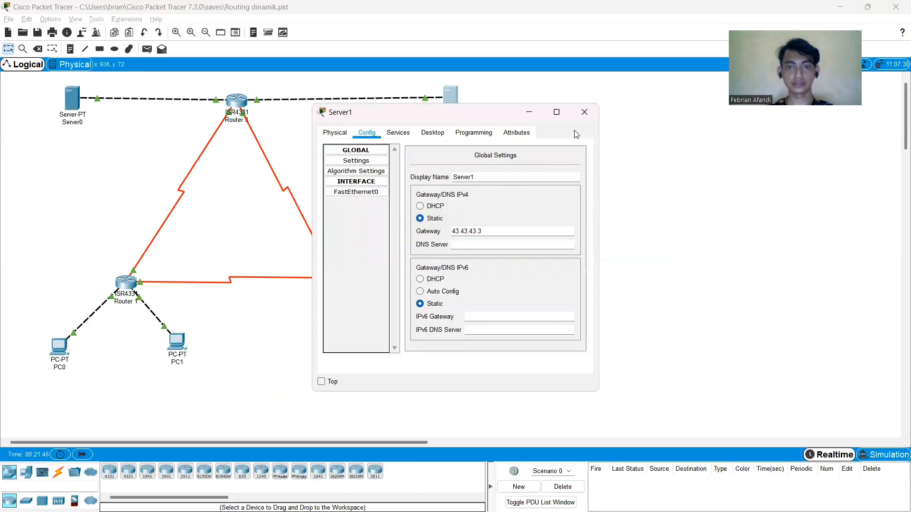
pyautogui.click(587, 121)
# - Trace the route from PC0 to Server1's gateway with tracert 43.43.43.3 in the Command Prompt
pyautogui.hotkey('alt', 'Tab')
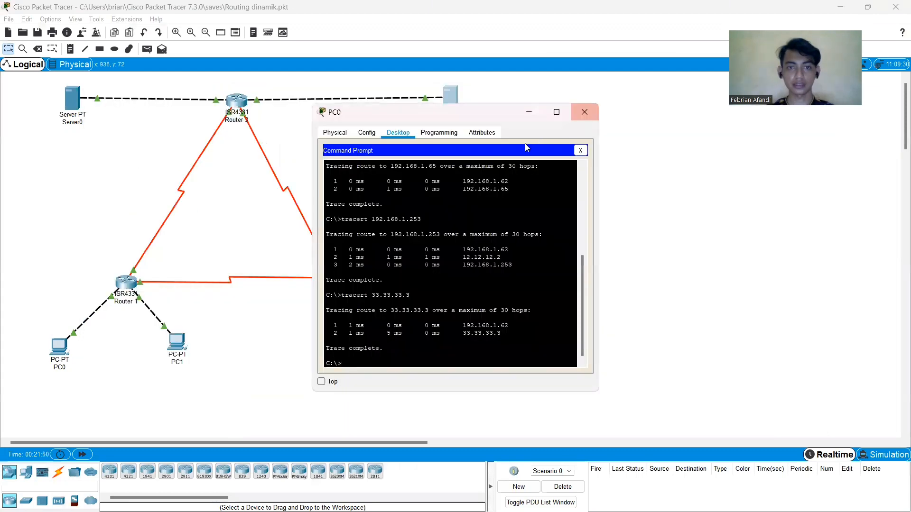
pyautogui.write('tr')
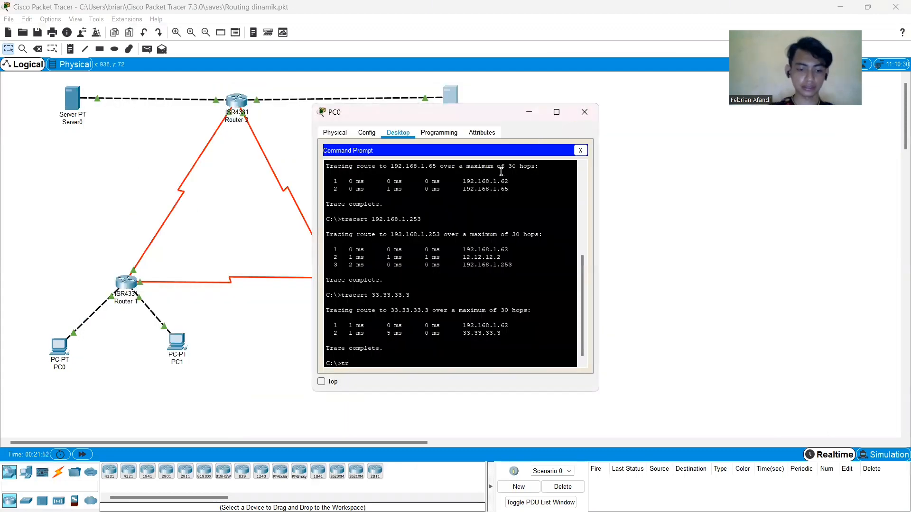
pyautogui.write('acert')
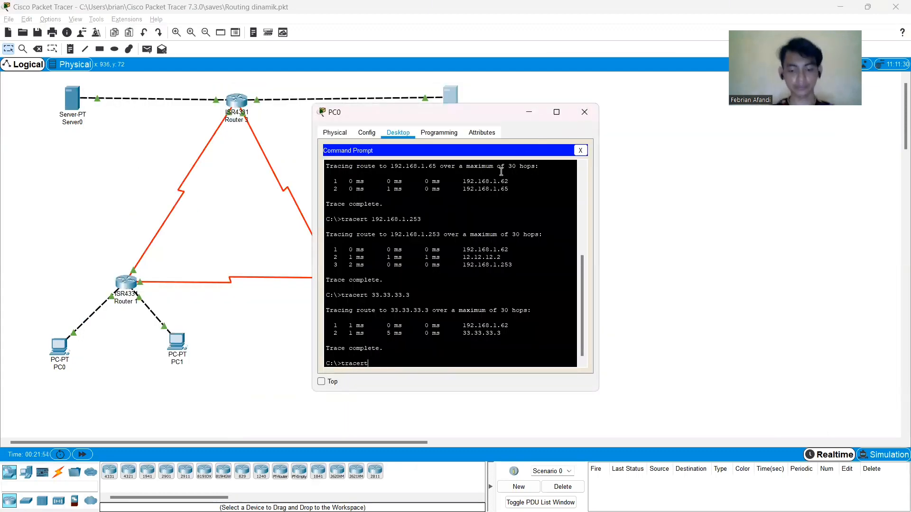
pyautogui.write(' 192.16')
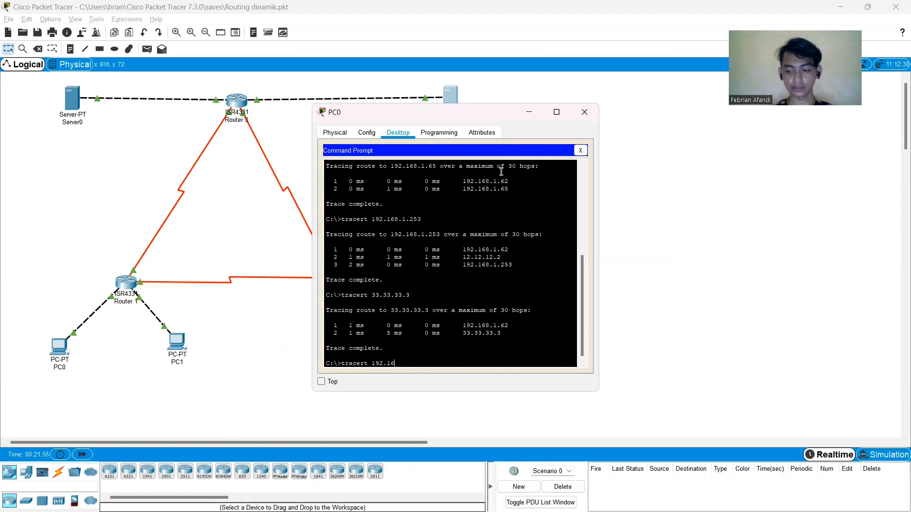
pyautogui.write('8.')
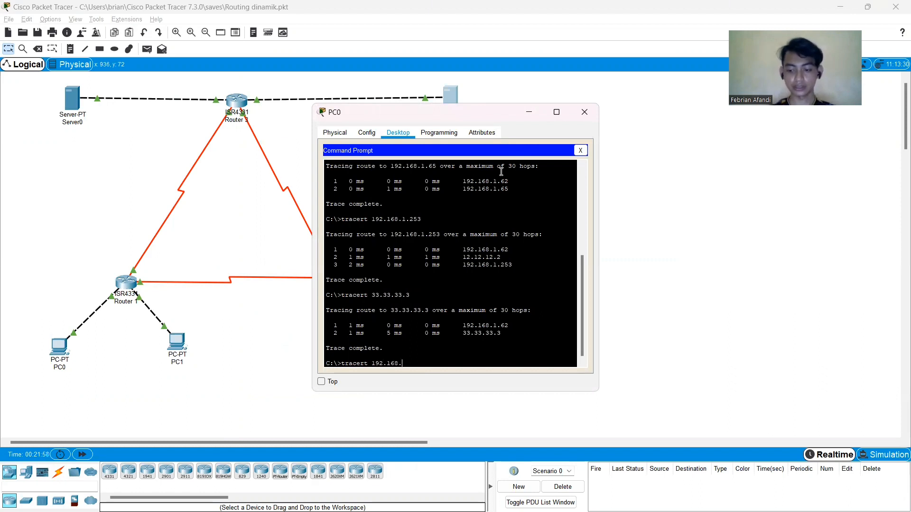
pyautogui.write('1')
pyautogui.press('BackSpace')
pyautogui.press('BackSpace')
pyautogui.press('BackSpace')
pyautogui.press('BackSpace')
pyautogui.press('BackSpace')
pyautogui.press('BackSpace')
pyautogui.press('BackSpace')
pyautogui.press('BackSpace')
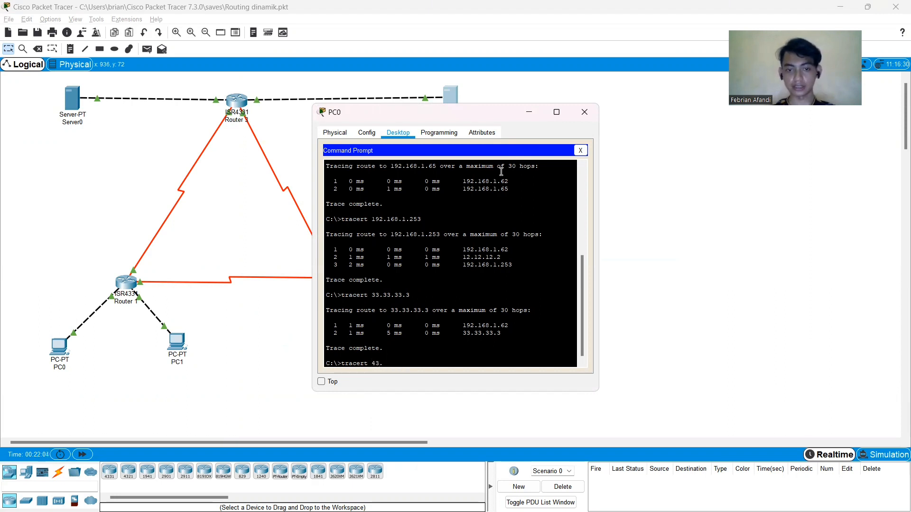
pyautogui.write('43.43.43.3')
pyautogui.press('Return')
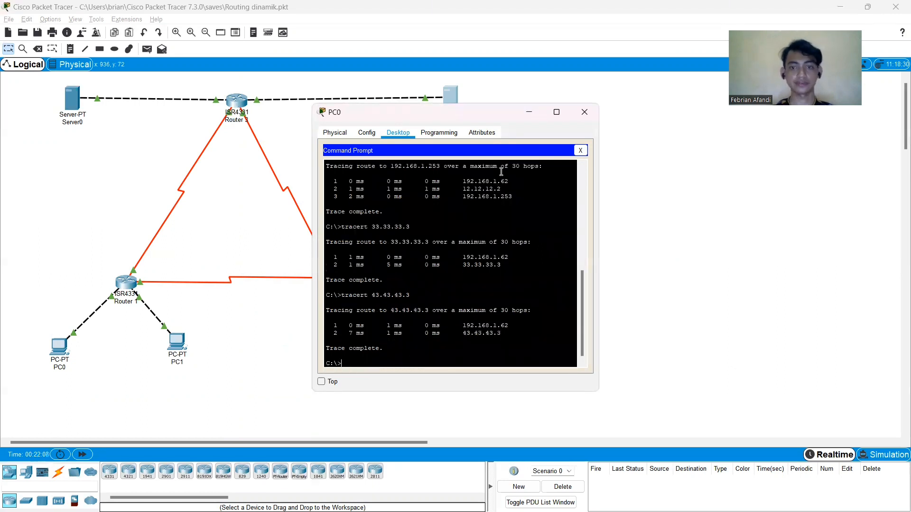
# - Check the PC 3 to PC 1 test in the browser article and close PC0's window in Packet Tracer
pyautogui.hotkey('alt', 'Tab')
pyautogui.click(502, 173)
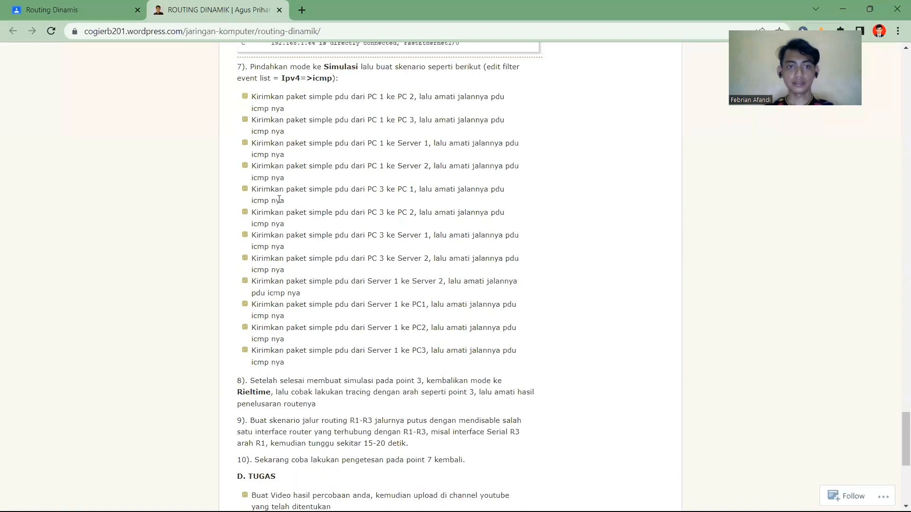
pyautogui.hotkey('alt', 'Tab')
pyautogui.click(375, 203)
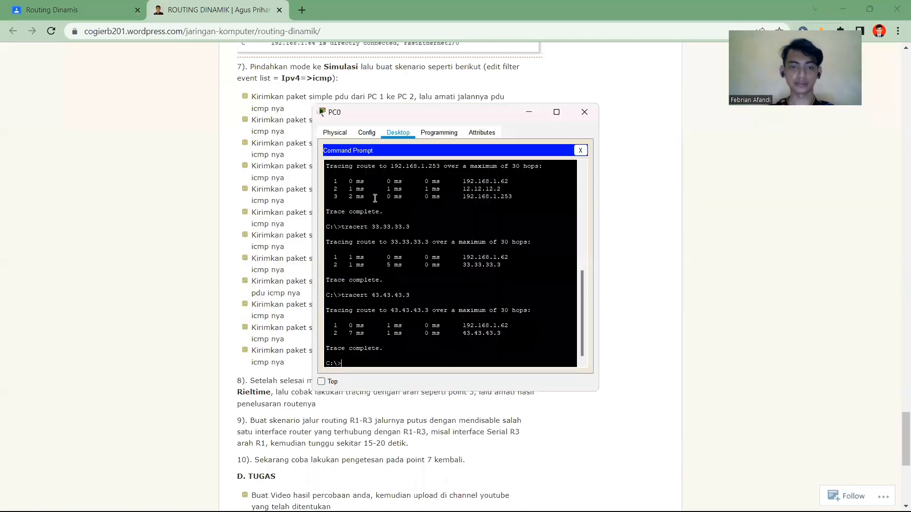
pyautogui.click(586, 111)
pyautogui.hotkey('alt', 'Tab')
pyautogui.hotkey('alt', 'Tab')
pyautogui.hotkey('alt', 'Tab')
pyautogui.hotkey('alt', 'Tab')
pyautogui.hotkey('alt', 'Tab')
pyautogui.hotkey('alt', 'Tab')
pyautogui.hotkey('alt', 'Tab')
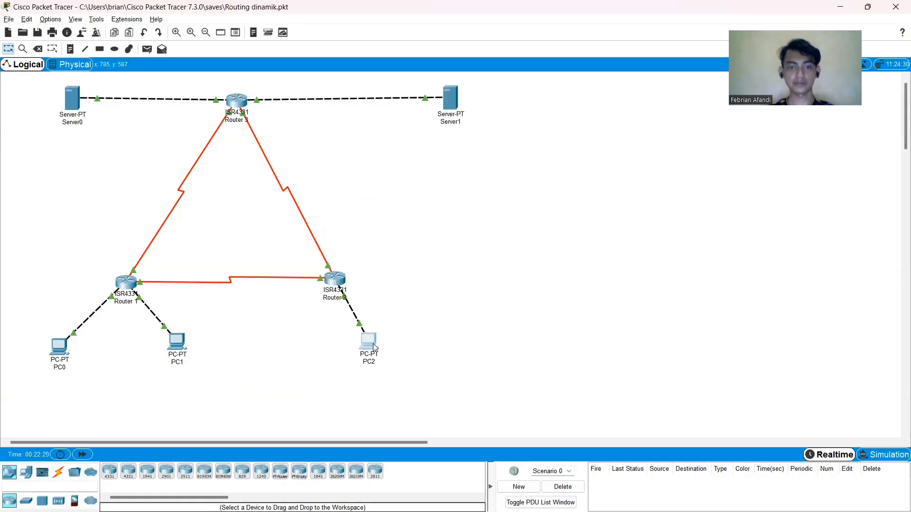
# - Open PC2's Command Prompt and trace the route to PC0 with tracert 192.168.1.1
pyautogui.click(373, 344)
pyautogui.click(523, 181)
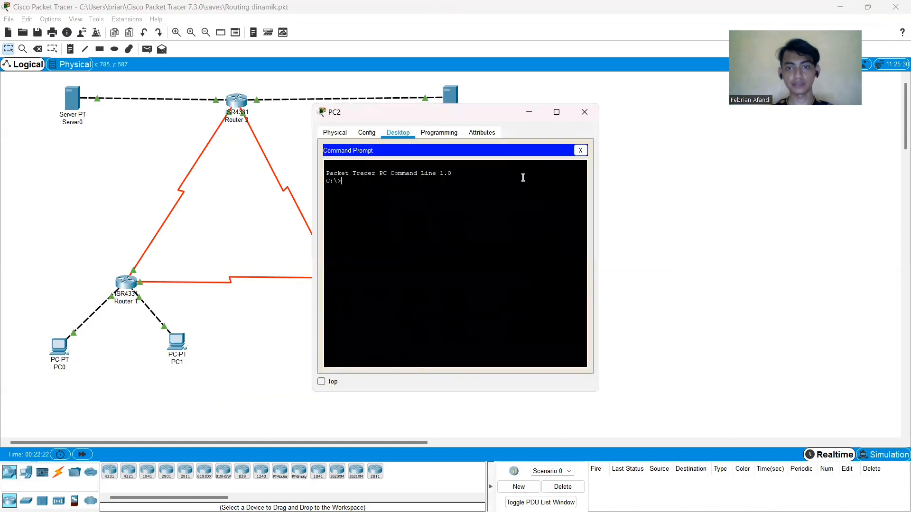
pyautogui.write('trace')
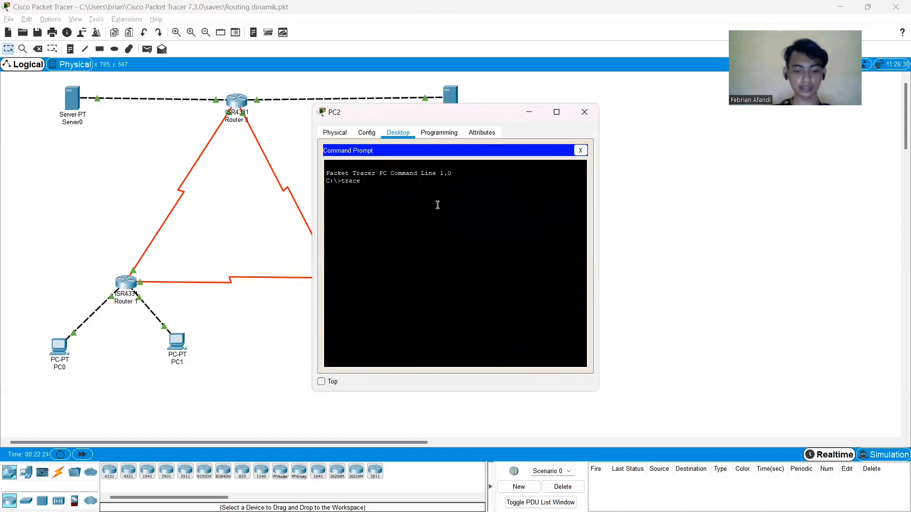
pyautogui.write('rt  1')
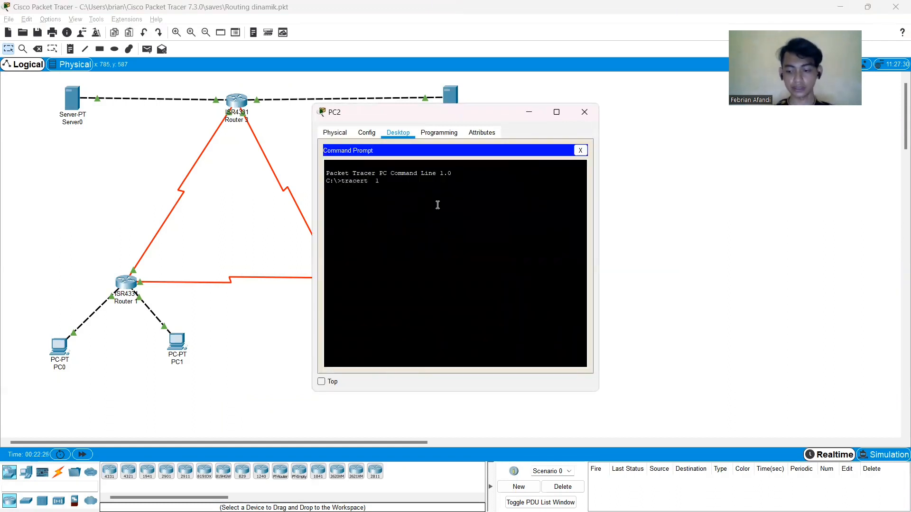
pyautogui.write('92.168.1.1')
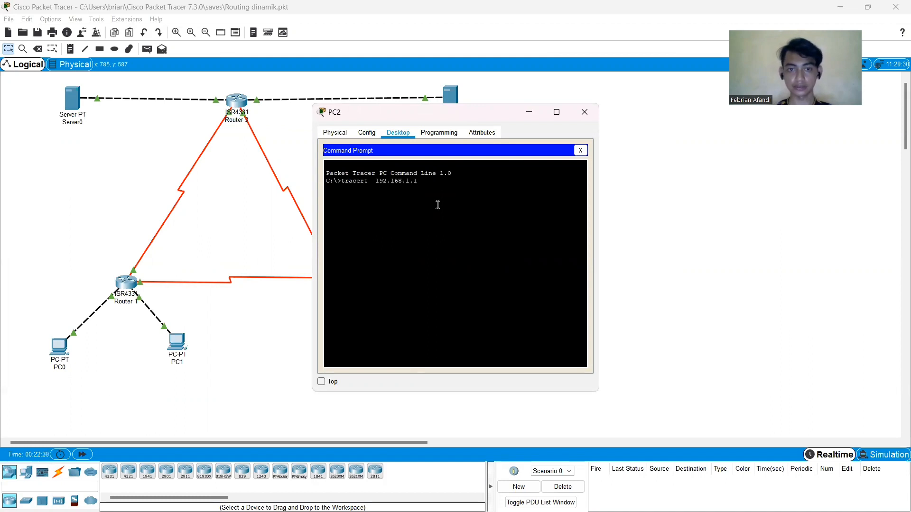
pyautogui.press('Return')
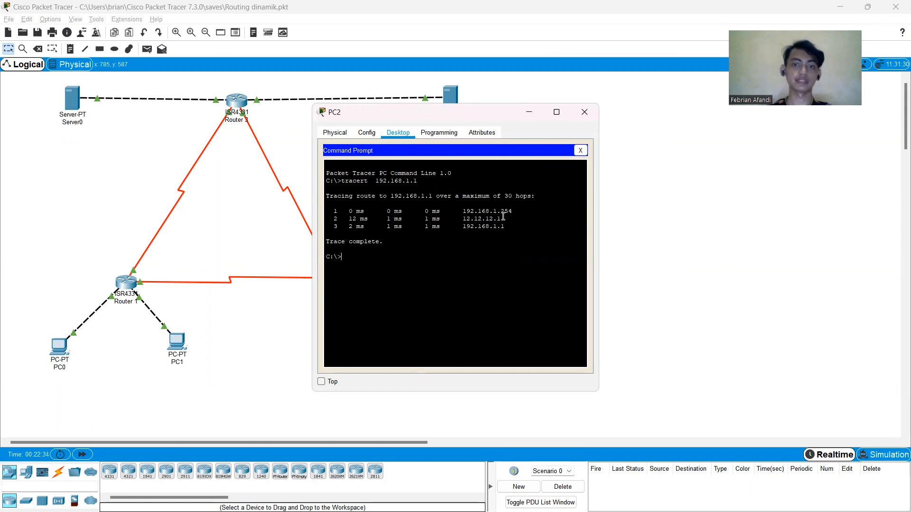
# - Examine the second hop of PC2's trace, check the PC 3 to PC 2 test in the browser article and return to PC2
pyautogui.moveTo(503, 217); pyautogui.dragTo(464, 222)
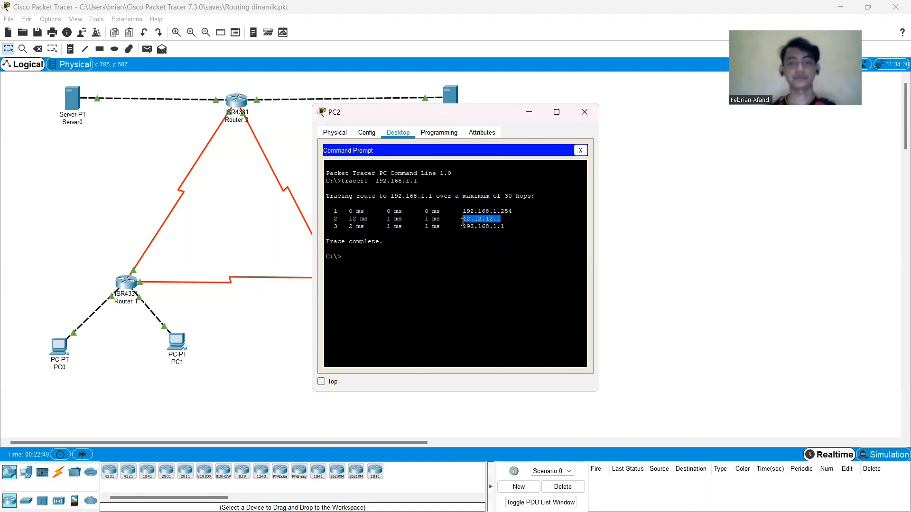
pyautogui.click(384, 259)
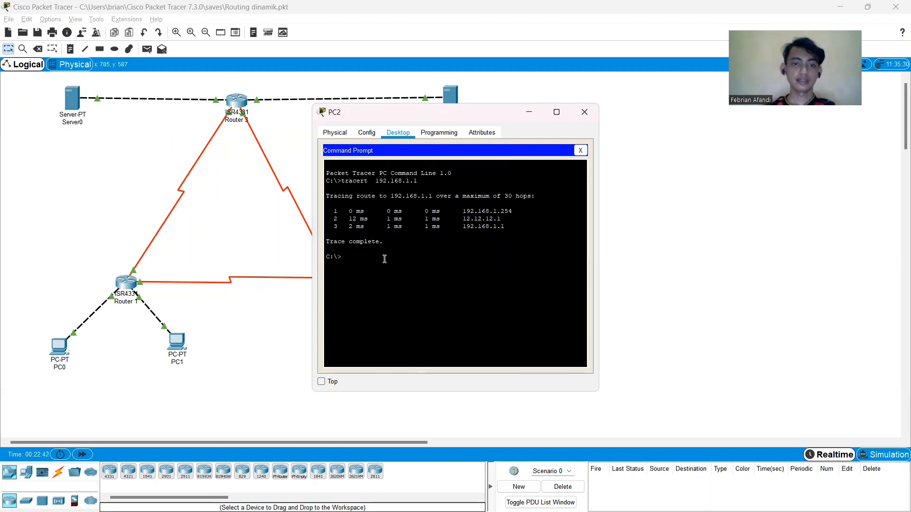
pyautogui.hotkey('alt', 'Tab')
pyautogui.hotkey('alt', 'Tab')
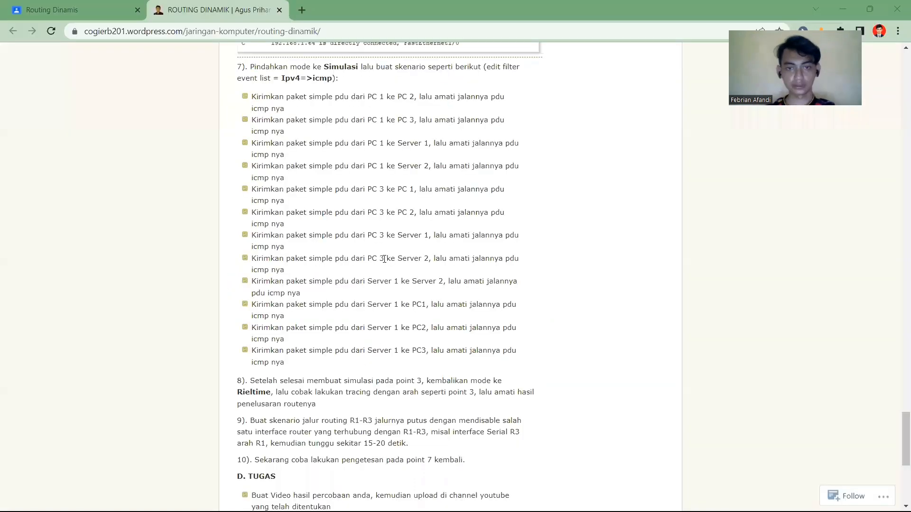
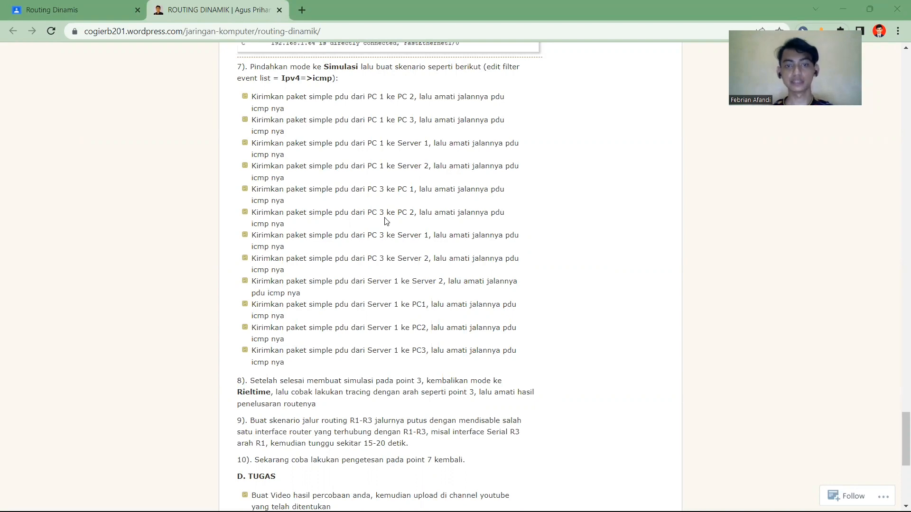
pyautogui.hotkey('alt', 'Tab')
pyautogui.hotkey('alt', 'Tab')
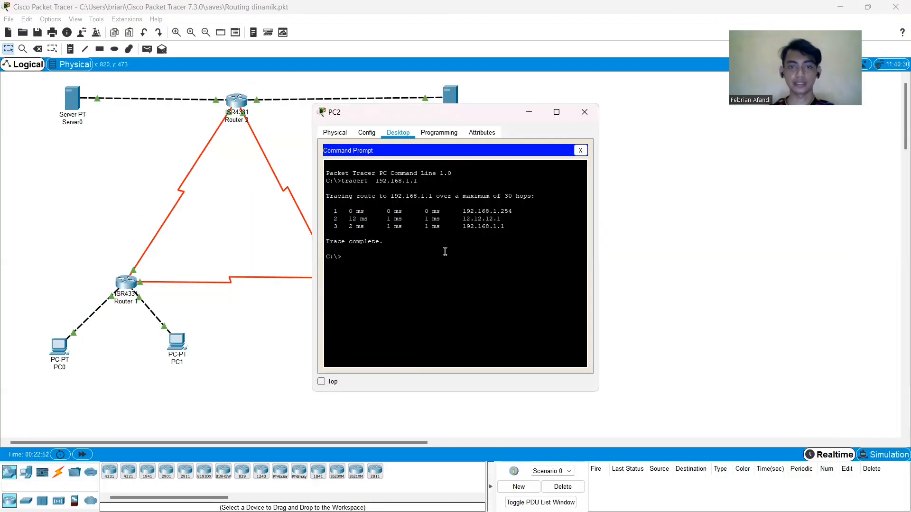
# - Trace the route from PC2 to PC1 with tracert 192.168.1.65
pyautogui.write('t')
pyautogui.press('BackSpace')
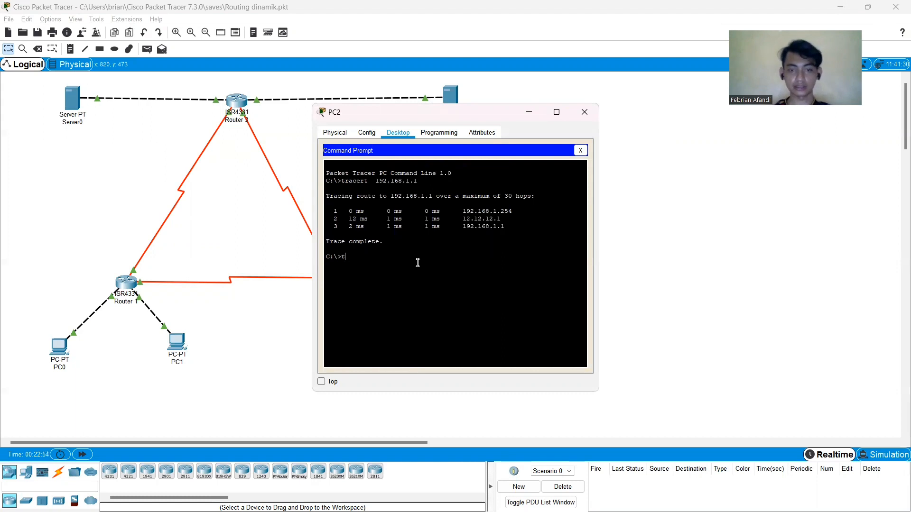
pyautogui.press('Up')
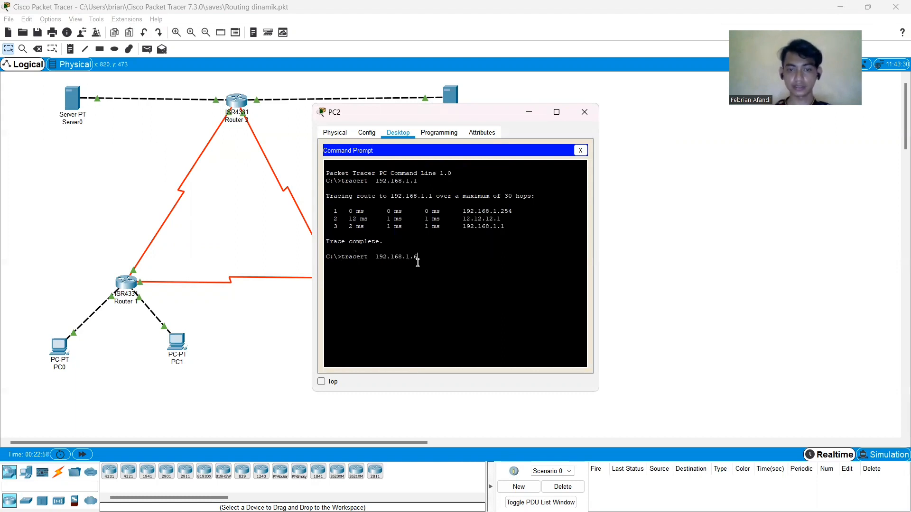
pyautogui.write('65')
pyautogui.press('Return')
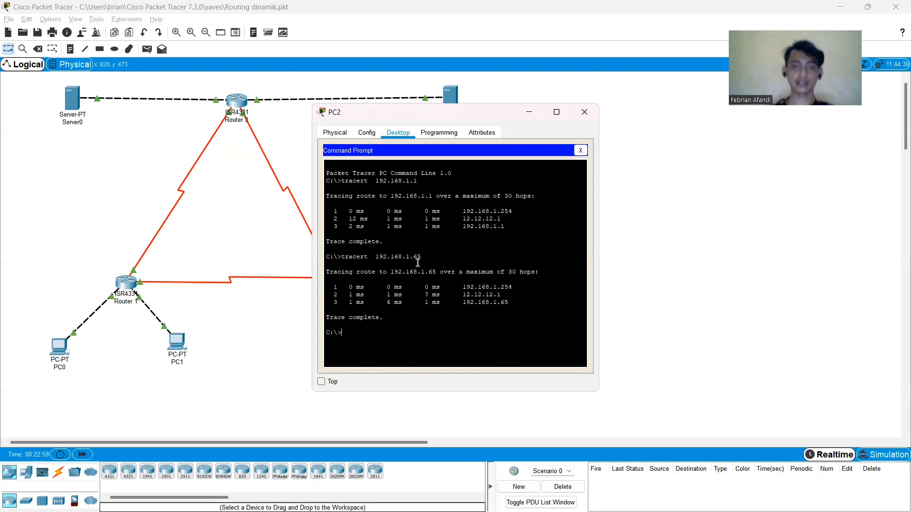
# - Check the PC 3 to Server 1 test in the browser article and return to PC2's Command Prompt
pyautogui.hotkey('alt', 'Tab')
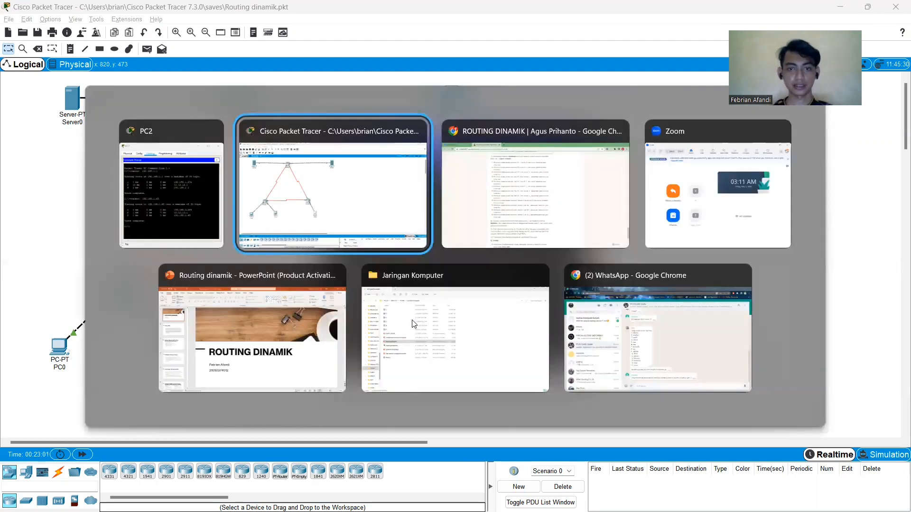
pyautogui.hotkey('alt', 'Tab')
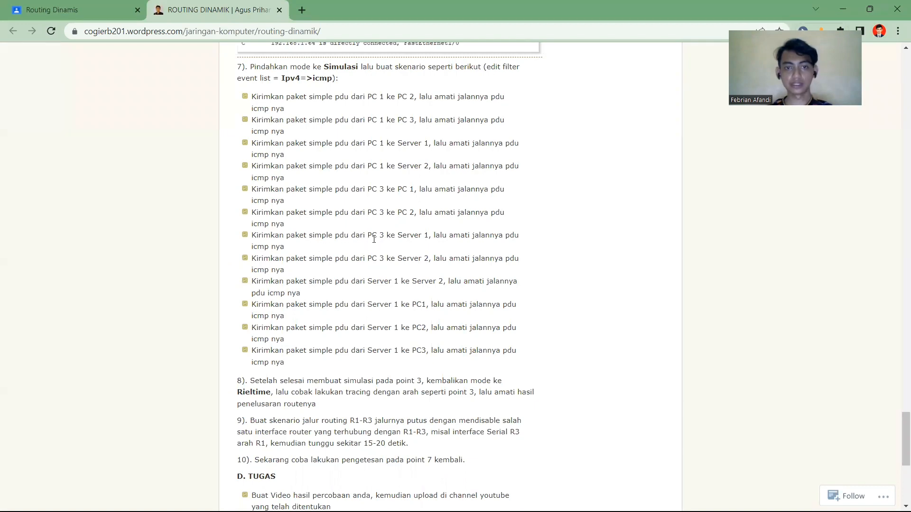
pyautogui.hotkey('alt', 'Tab')
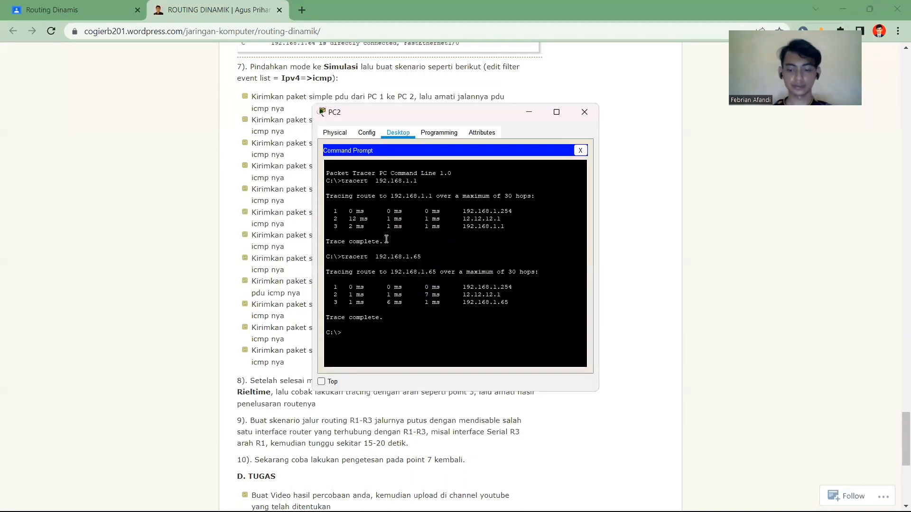
# - Trace the route from PC2 to Server0's gateway with tracert 33.33.33.3
pyautogui.press('Up')
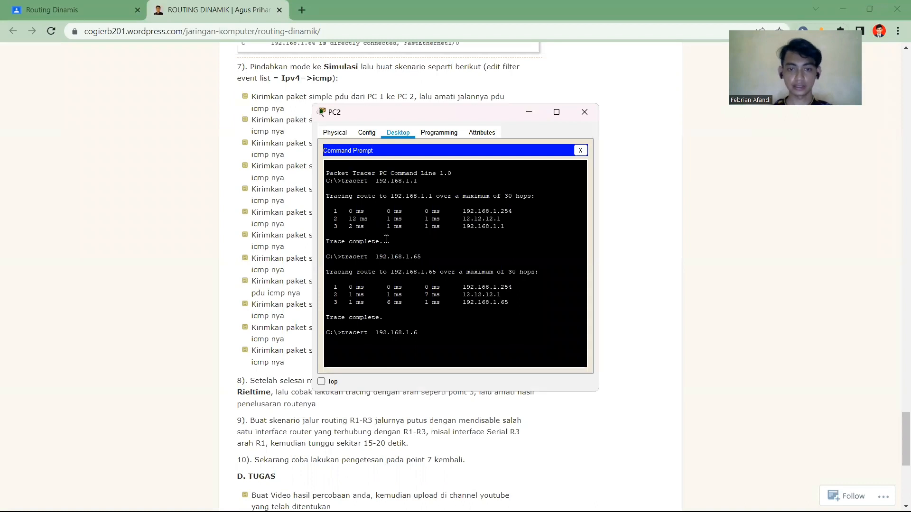
pyautogui.press('BackSpace')
pyautogui.press('BackSpace')
pyautogui.press('BackSpace')
pyautogui.press('BackSpace')
pyautogui.press('BackSpace')
pyautogui.press('BackSpace')
pyautogui.press('BackSpace')
pyautogui.press('BackSpace')
pyautogui.press('BackSpace')
pyautogui.press('BackSpace')
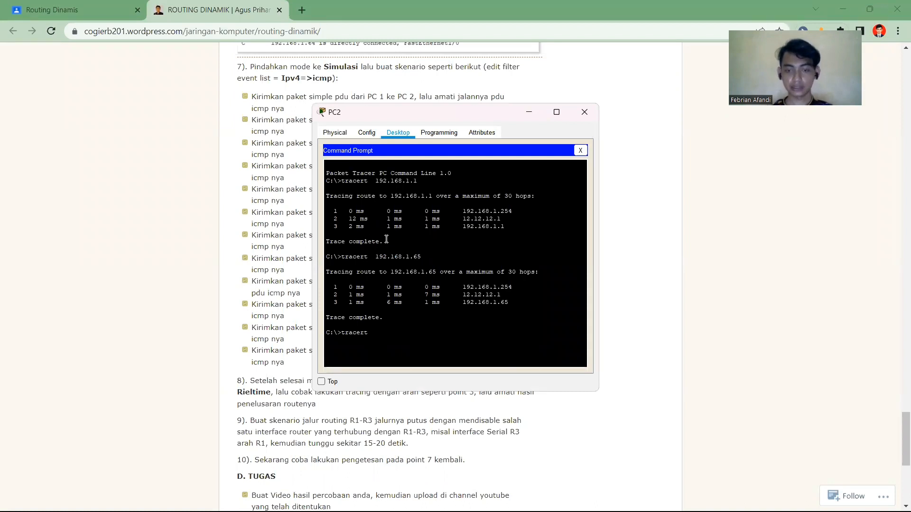
pyautogui.write('33.33.33')
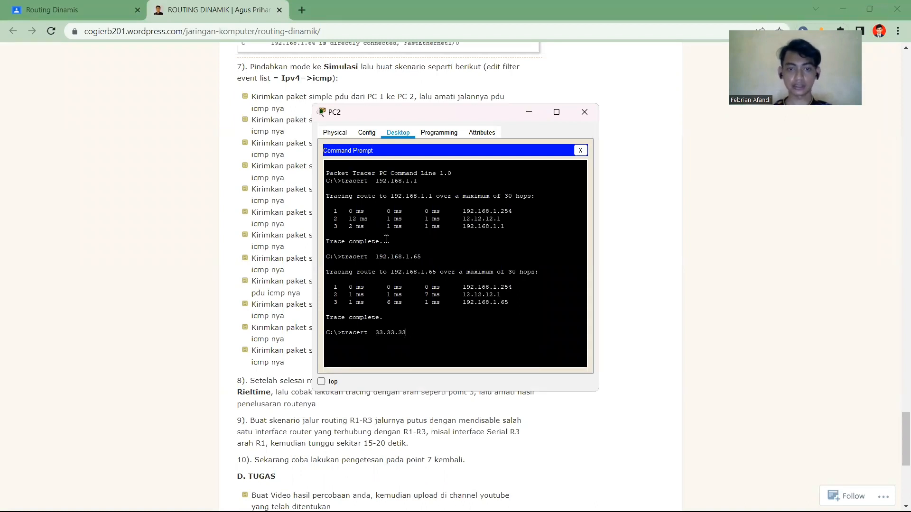
pyautogui.write('.3')
pyautogui.press('Return')
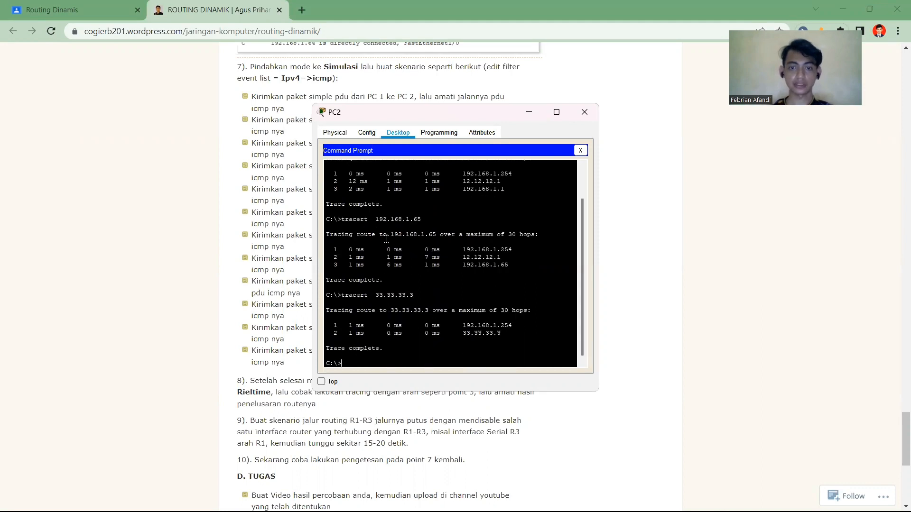
# - Check the PC 3 to Server 2 test in the browser article and return to PC2's Command Prompt
pyautogui.hotkey('alt', 'Tab')
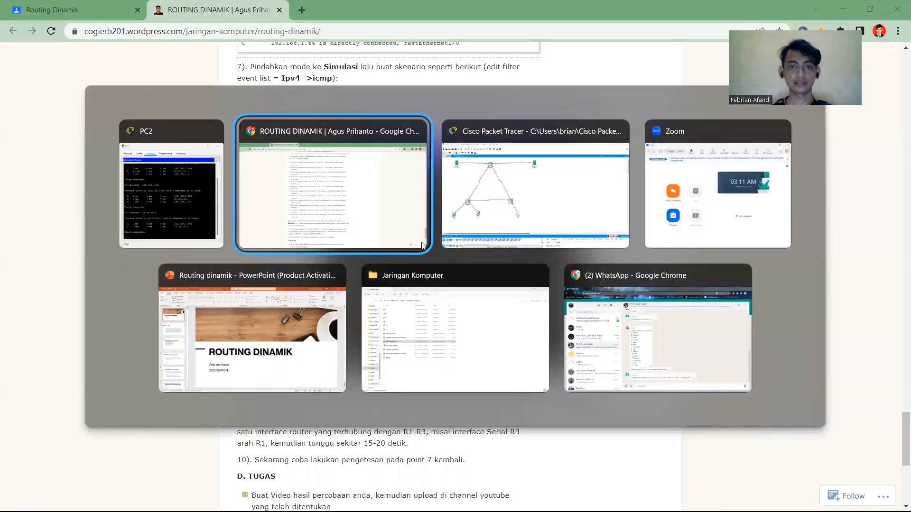
pyautogui.hotkey('alt', 'Tab')
pyautogui.hotkey('alt', 'Tab')
pyautogui.hotkey('alt', 'Tab')
pyautogui.hotkey('alt', 'Tab')
pyautogui.hotkey('alt', 'Tab')
pyautogui.hotkey('alt', 'Tab')
pyautogui.hotkey('alt', 'Tab')
pyautogui.scroll(-1, 404, 273)
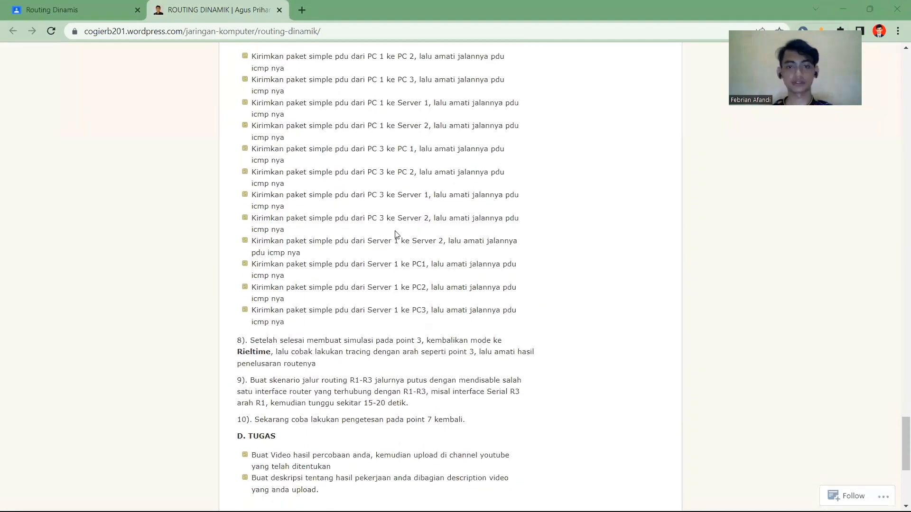
pyautogui.hotkey('alt', 'Tab')
pyautogui.hotkey('alt', 'Tab')
pyautogui.hotkey('alt', 'Tab')
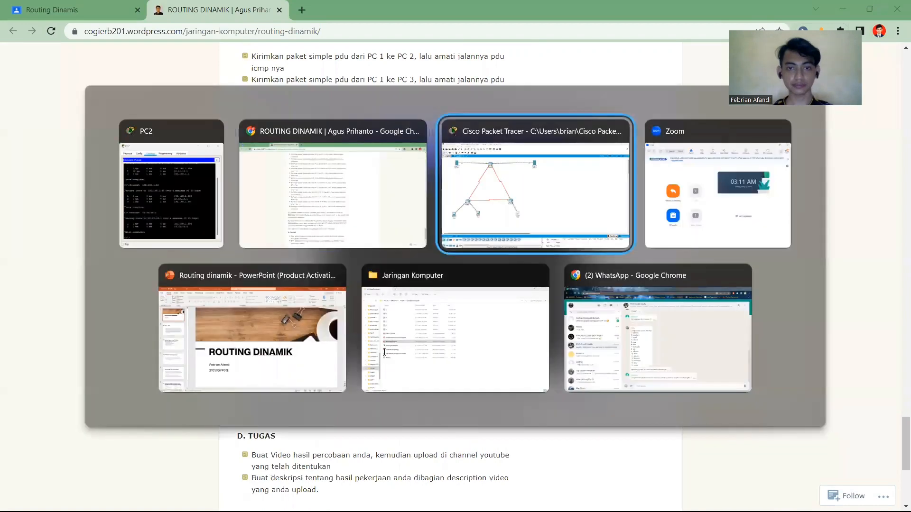
pyautogui.hotkey('alt', 'Tab')
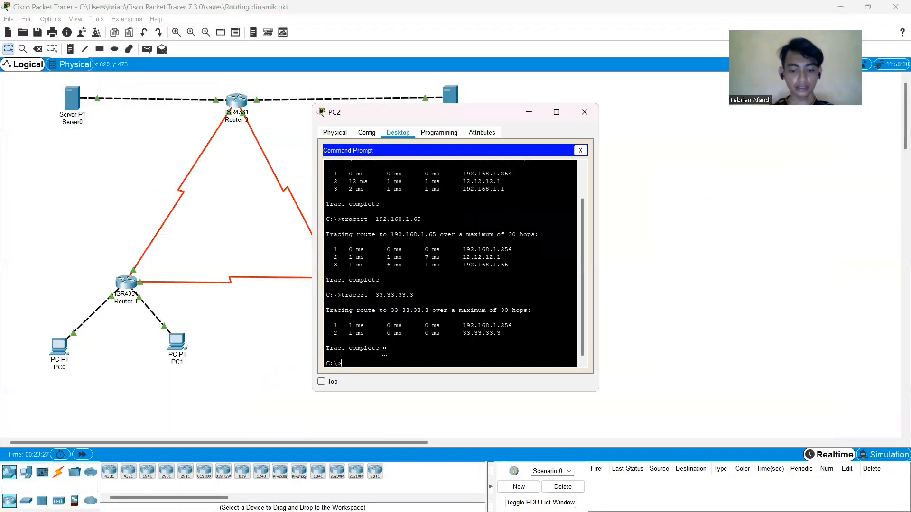
# - Trace the route from PC2 to Server1's gateway with tracert 43.43.43.3
pyautogui.press('Up')
pyautogui.press('BackSpace')
pyautogui.press('BackSpace')
pyautogui.press('BackSpace')
pyautogui.press('BackSpace')
pyautogui.press('BackSpace')
pyautogui.press('BackSpace')
pyautogui.press('BackSpace')
pyautogui.press('BackSpace')
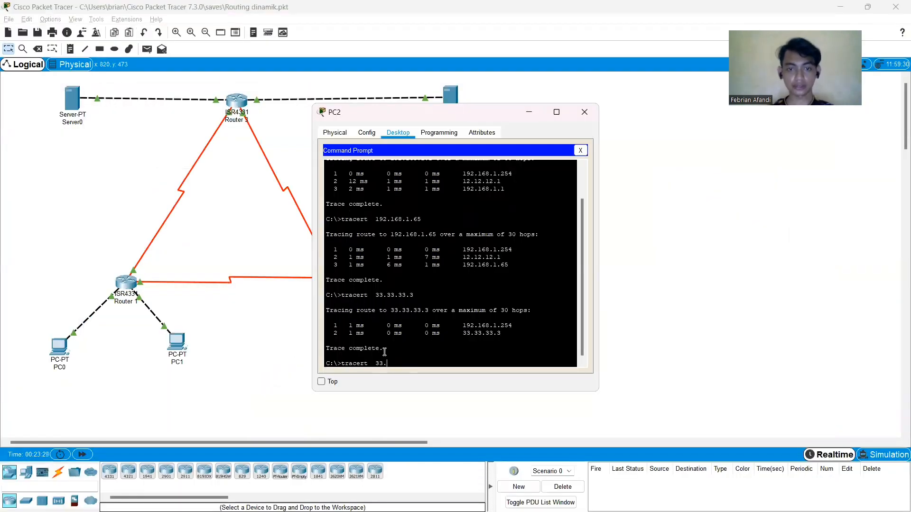
pyautogui.write('43.')
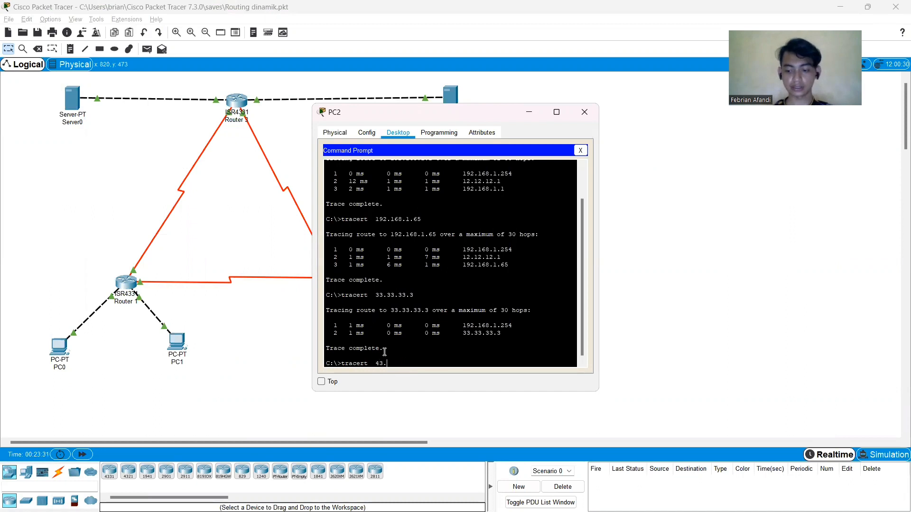
pyautogui.write('43.43.')
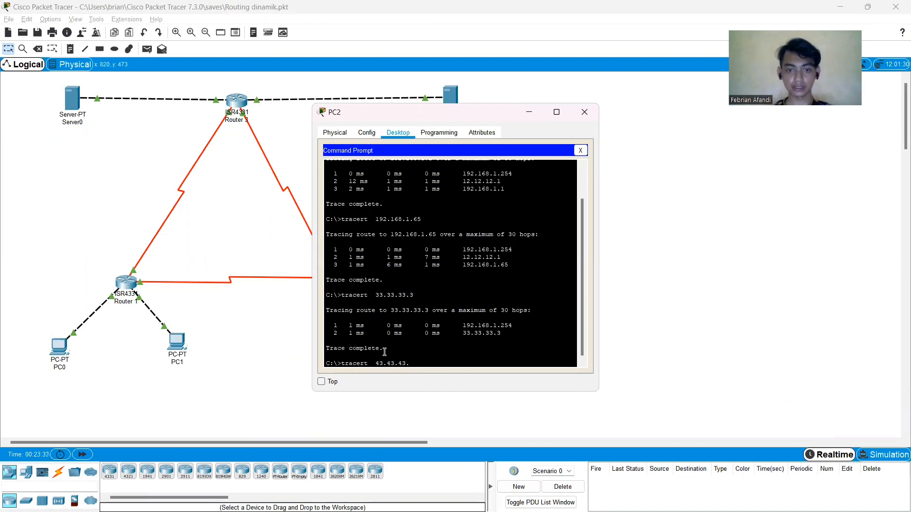
pyautogui.write('3')
pyautogui.press('Return')
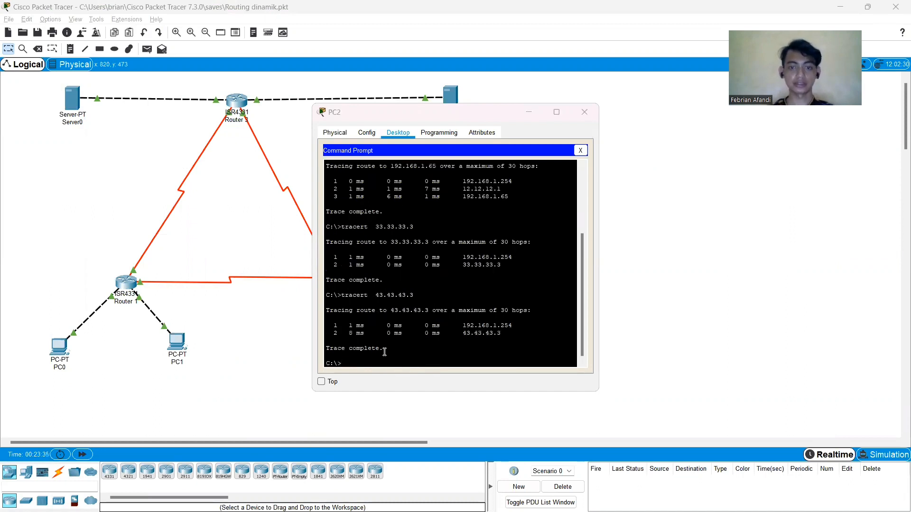
# - Check the Server 1 to Server 2 test in the browser article, close PC2's window and return to Packet Tracer
pyautogui.hotkey('alt', 'Tab')
pyautogui.hotkey('alt', 'Tab')
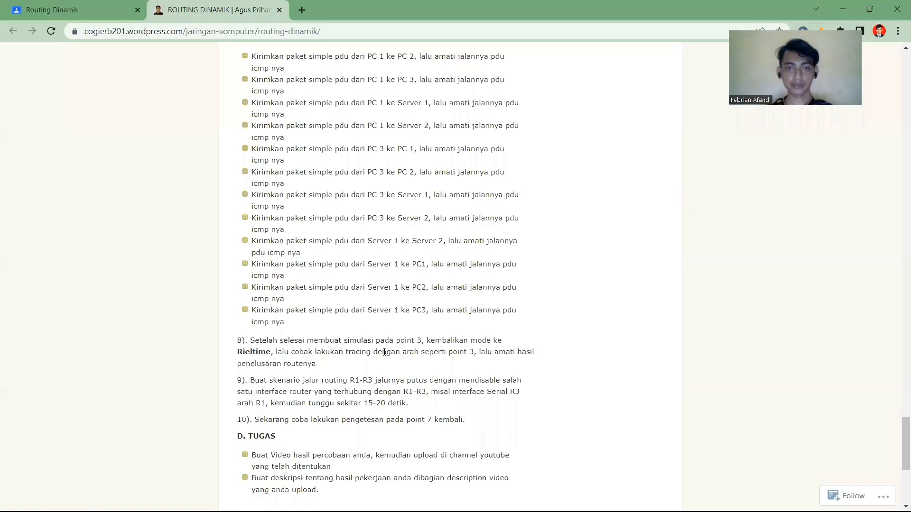
pyautogui.scroll(-1, 384, 352)
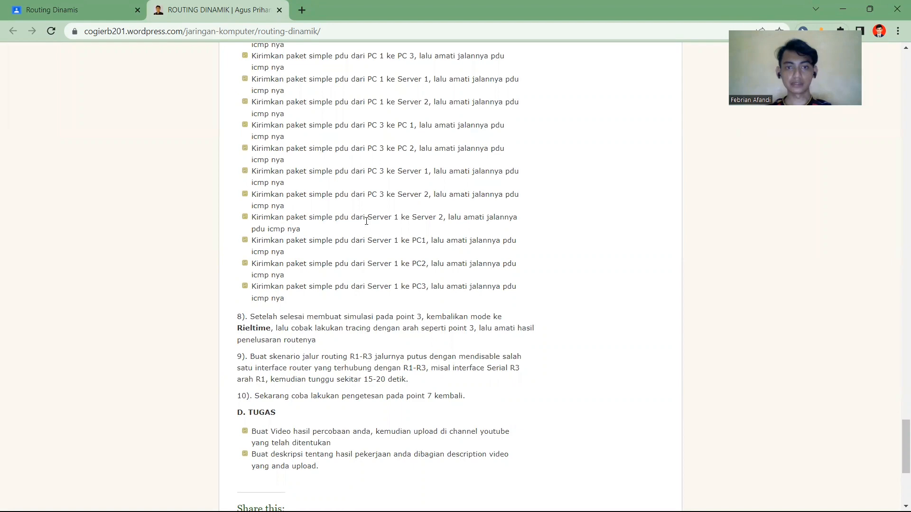
pyautogui.hotkey('alt', 'Tab')
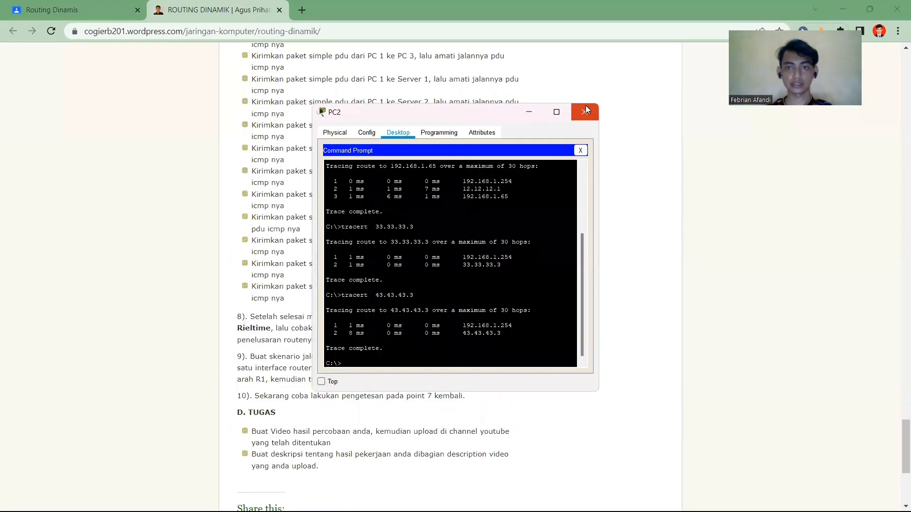
pyautogui.click(586, 105)
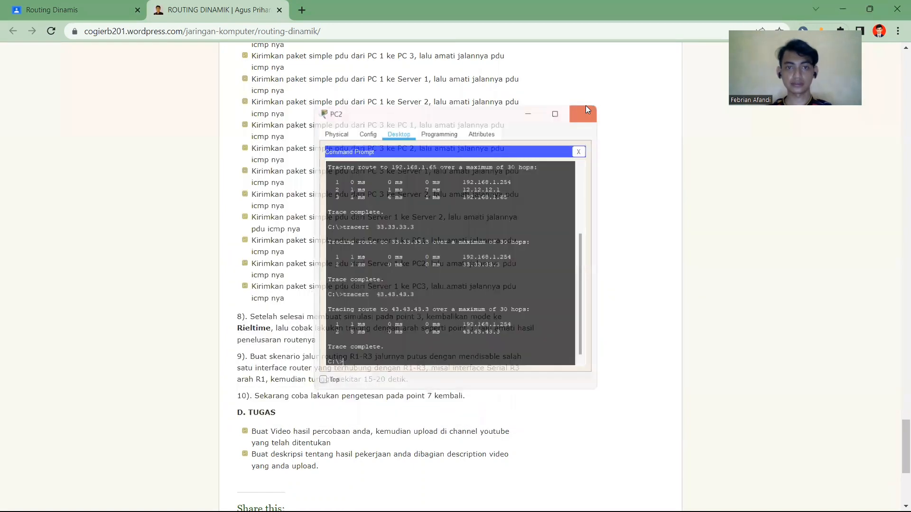
pyautogui.hotkey('alt', 'Tab')
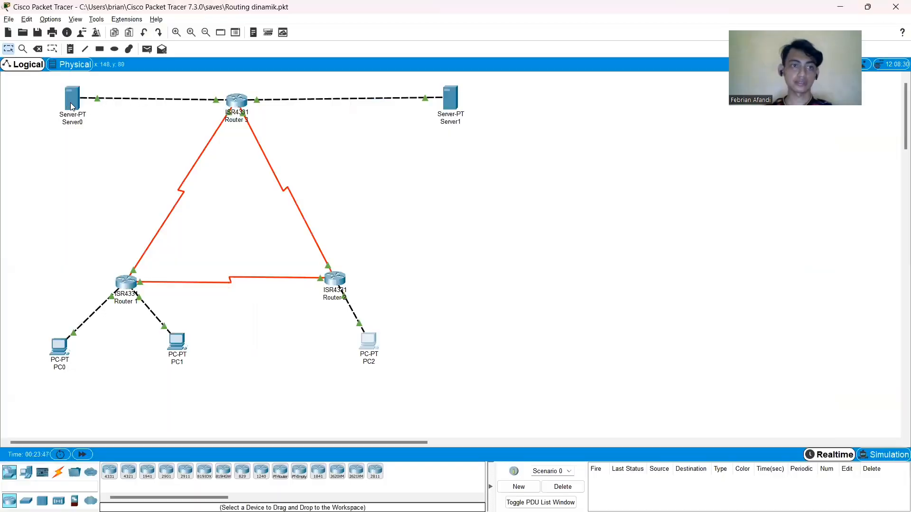
# - Open Server0's Command Prompt and trace the route to Server1's gateway with tracert 43.43.43.3
pyautogui.click(71, 100)
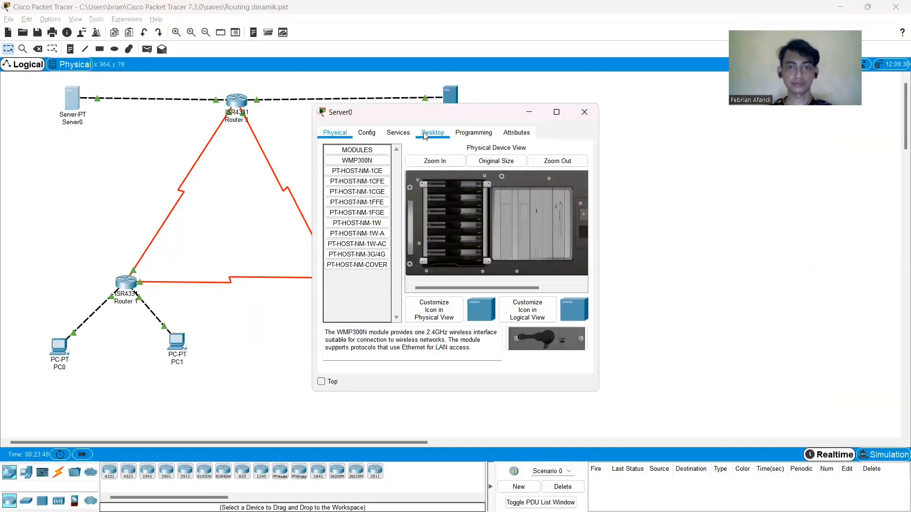
pyautogui.click(433, 136)
pyautogui.click(477, 178)
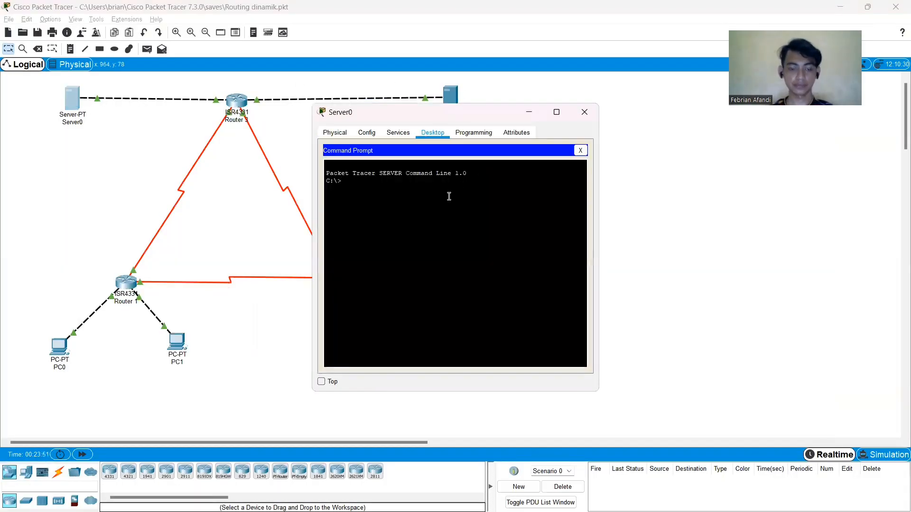
pyautogui.write('tracert')
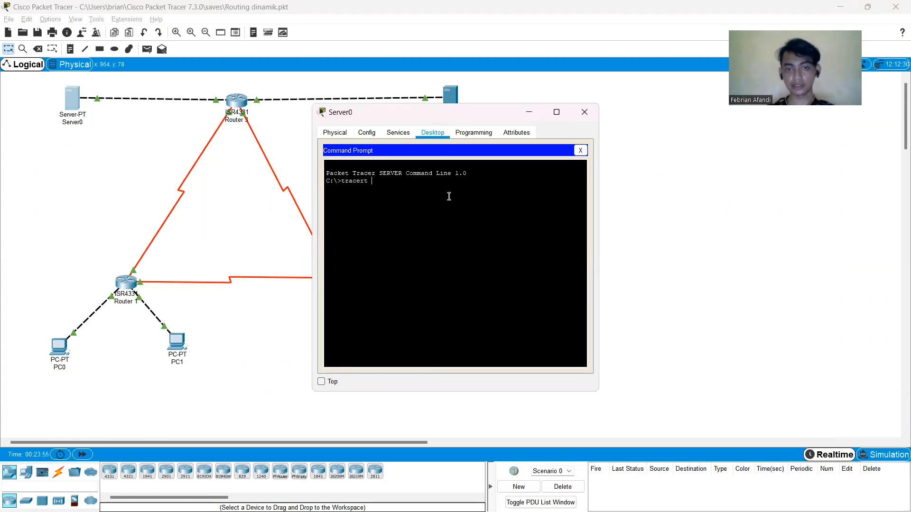
pyautogui.write(' 43.43')
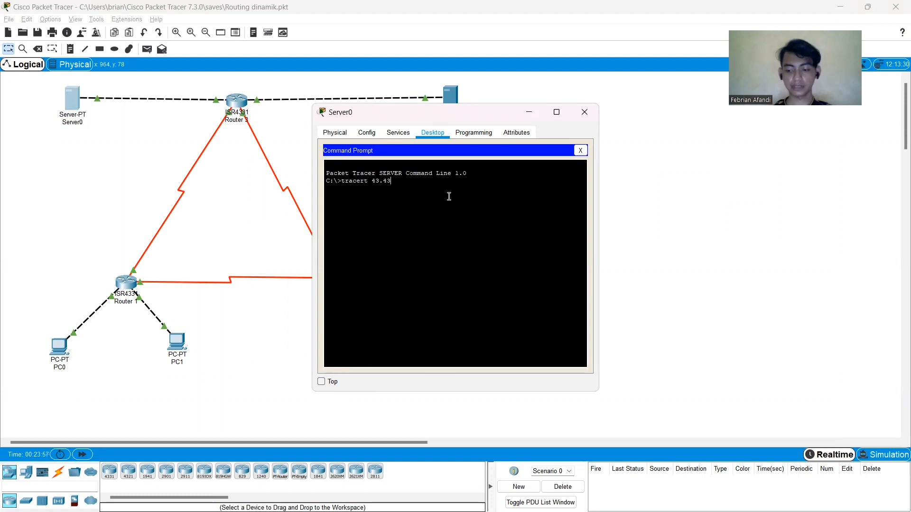
pyautogui.write('.43.3')
pyautogui.press('Return')
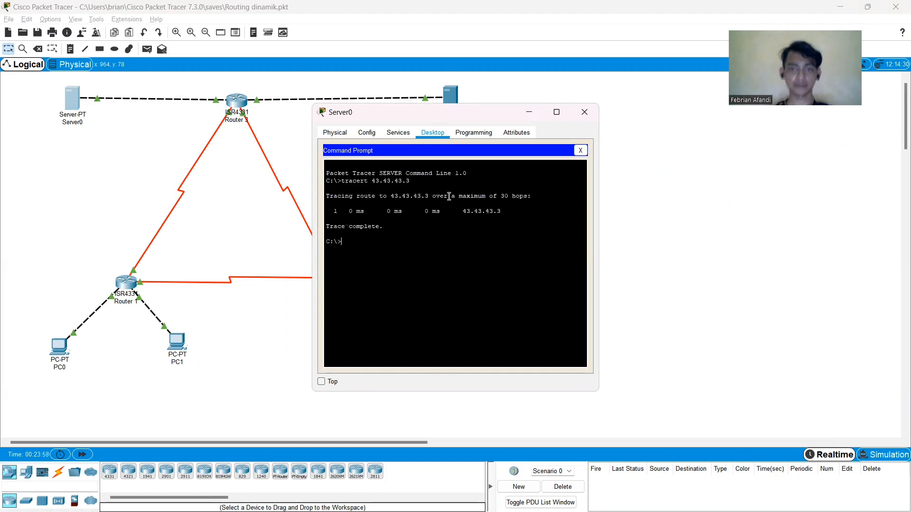
# - Check the Server 1 to PC1 test in the browser article and return to Server0's Command Prompt
pyautogui.hotkey('alt', 'Tab')
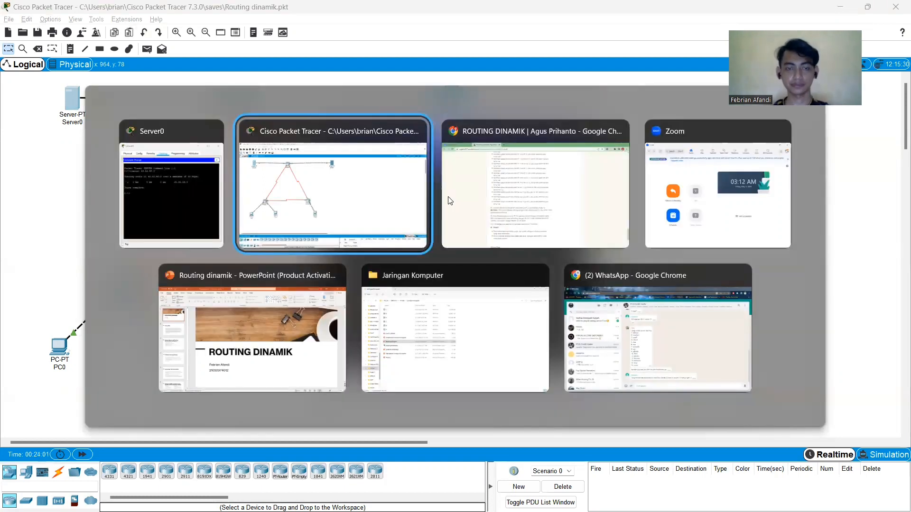
pyautogui.hotkey('alt', 'Tab')
pyautogui.hotkey('alt', 'Tab')
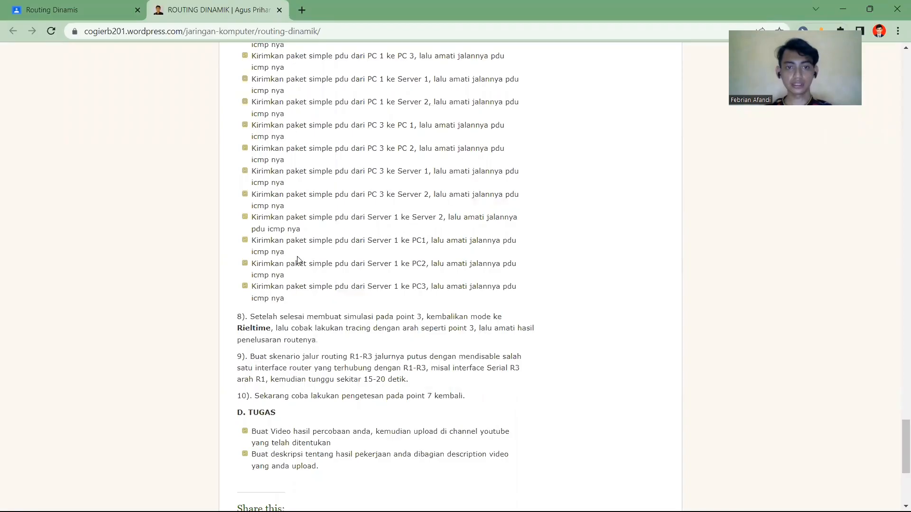
pyautogui.hotkey('alt', 'Tab')
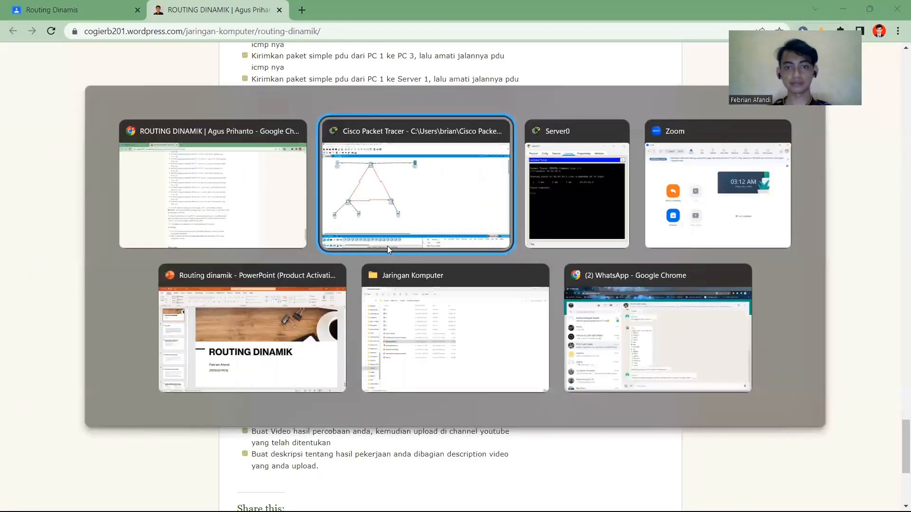
pyautogui.hotkey('alt', 'Tab')
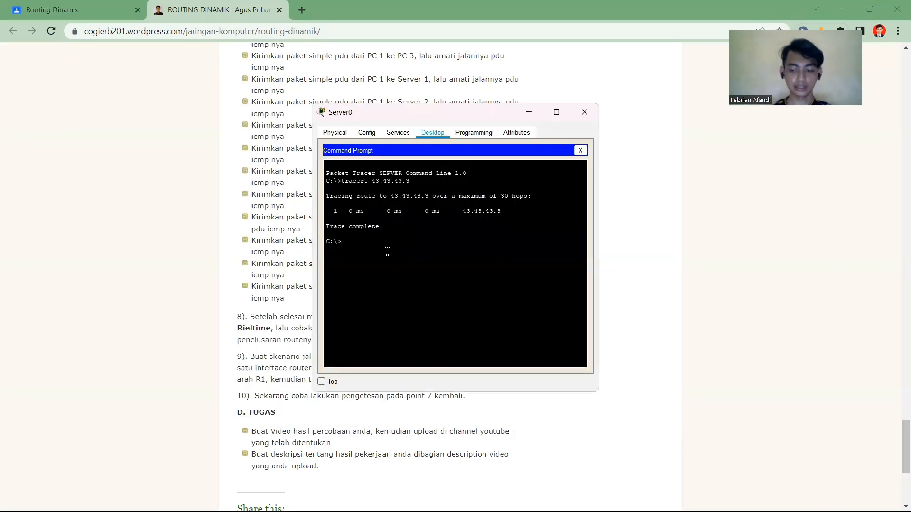
# - Trace the route from Server0 to PC0 with tracert 192.168.1.1 and examine the second hop
pyautogui.press('Up')
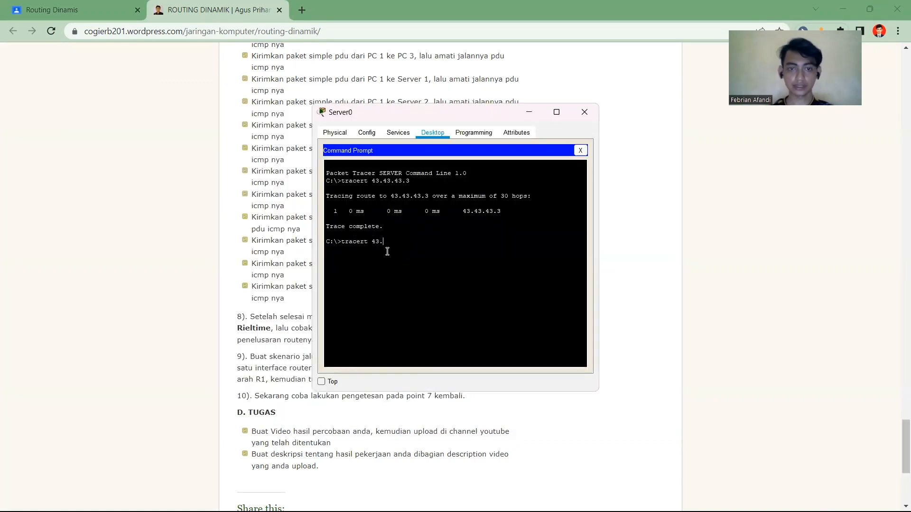
pyautogui.press('BackSpace')
pyautogui.hotkey('alt', 'Tab')
pyautogui.press('Tab')
pyautogui.hotkey('alt', 'Tab')
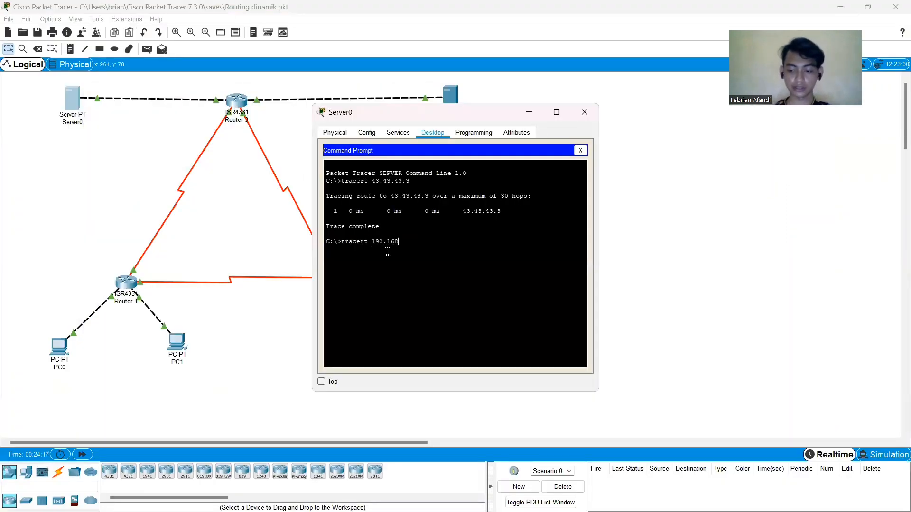
pyautogui.write('192.168.1.1')
pyautogui.press('Return')
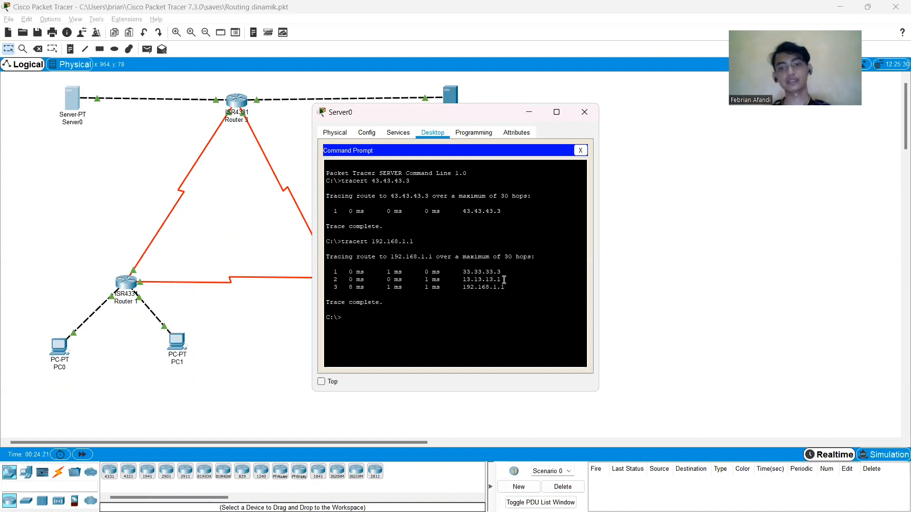
pyautogui.moveTo(504, 280); pyautogui.dragTo(467, 282)
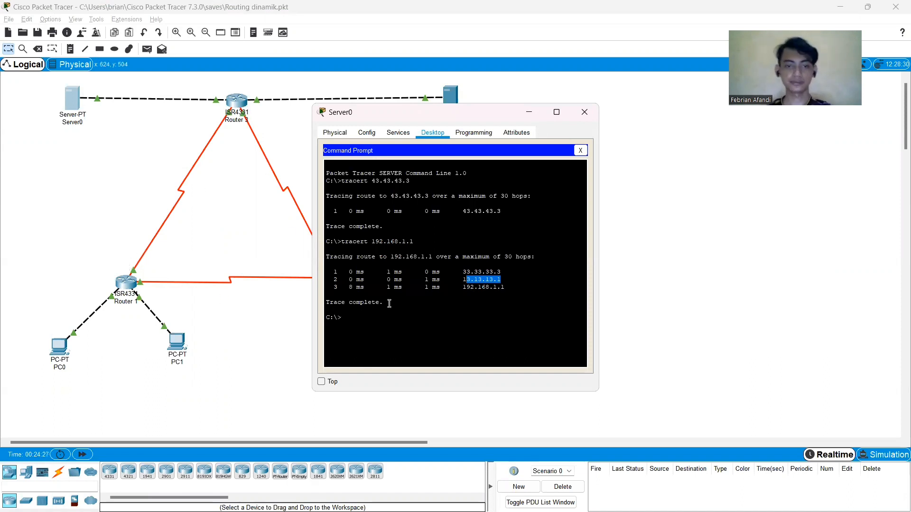
pyautogui.click(383, 318)
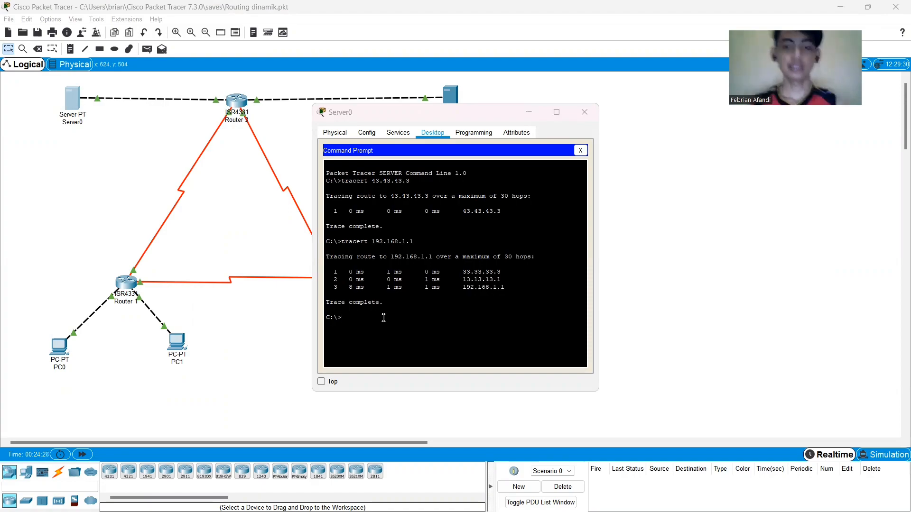
# - Check the Server 1 to PC2 test in the browser article and return to Server0's Command Prompt
pyautogui.hotkey('alt', 'Tab')
pyautogui.hotkey('alt', 'Tab')
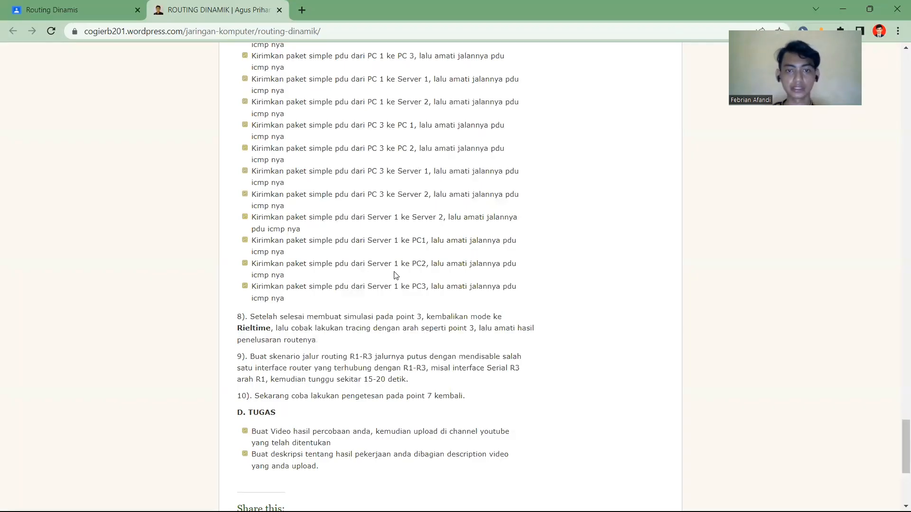
pyautogui.hotkey('alt', 'Tab')
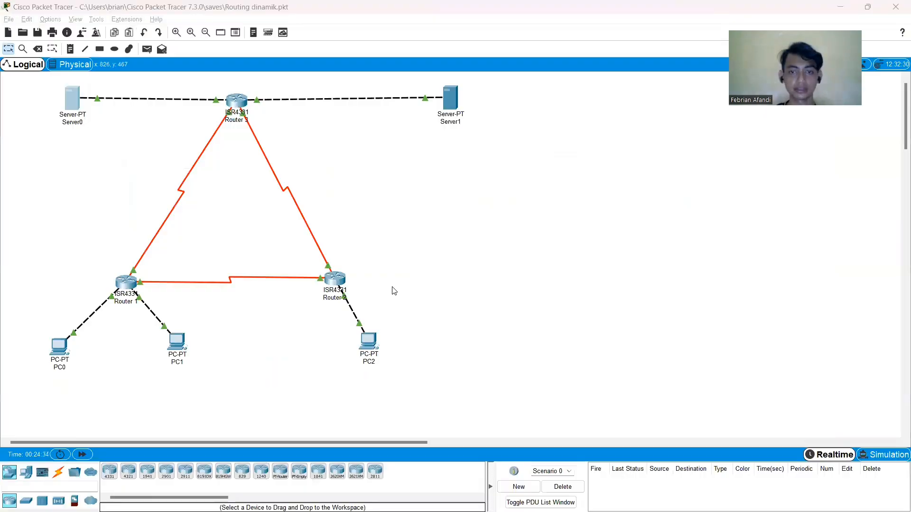
pyautogui.hotkey('alt', 'Tab')
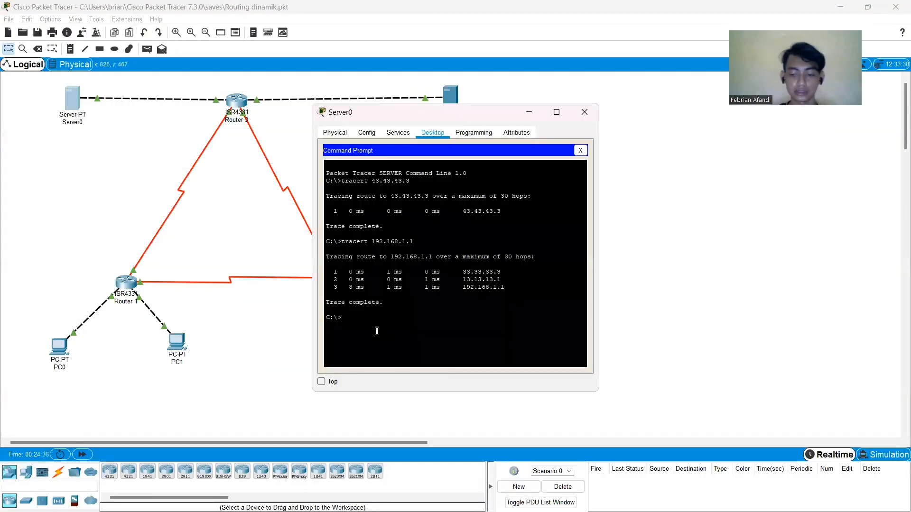
# - Trace the route from Server0 to PC1 with tracert 192.168.1.65 and examine the final hop
pyautogui.press('Up')
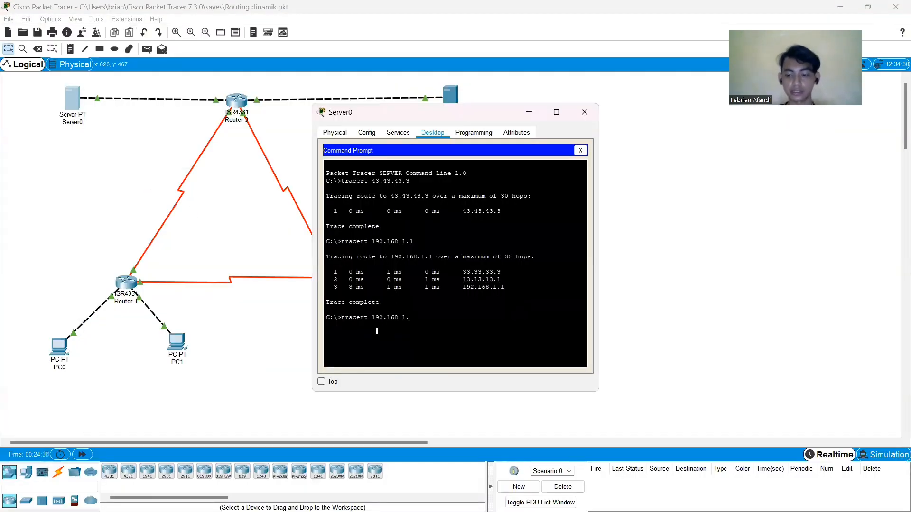
pyautogui.write('65')
pyautogui.press('Return')
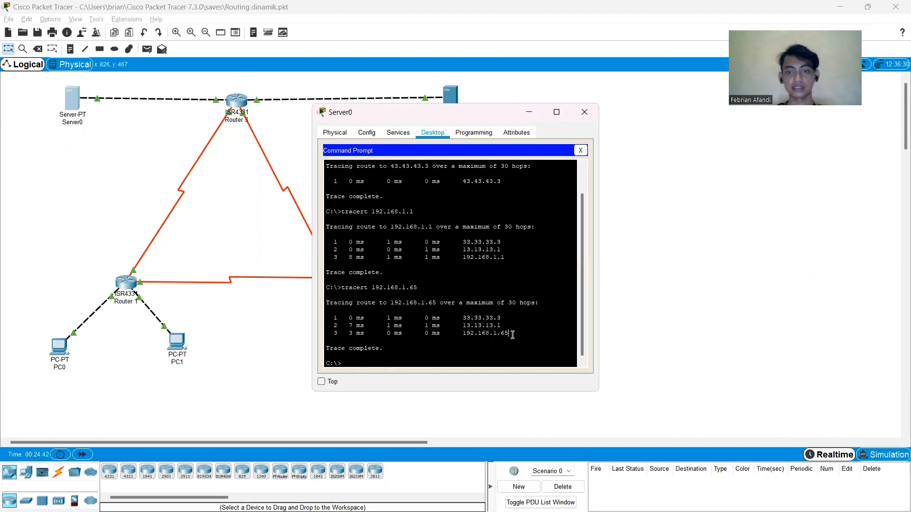
pyautogui.moveTo(509, 334); pyautogui.dragTo(465, 337)
pyautogui.click(427, 365)
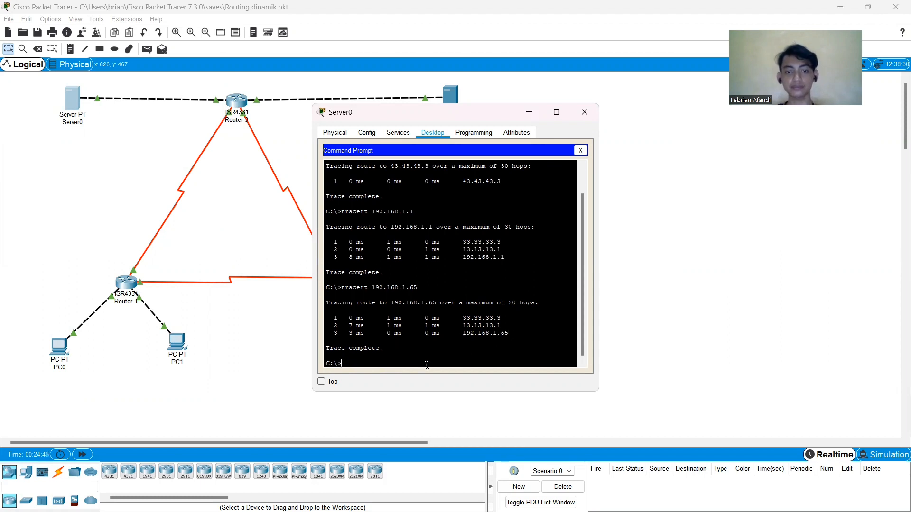
# - Check the Server 1 to PC3 test in the browser article and return to Server0's Command Prompt
pyautogui.hotkey('alt', 'Tab')
pyautogui.hotkey('alt', 'Tab')
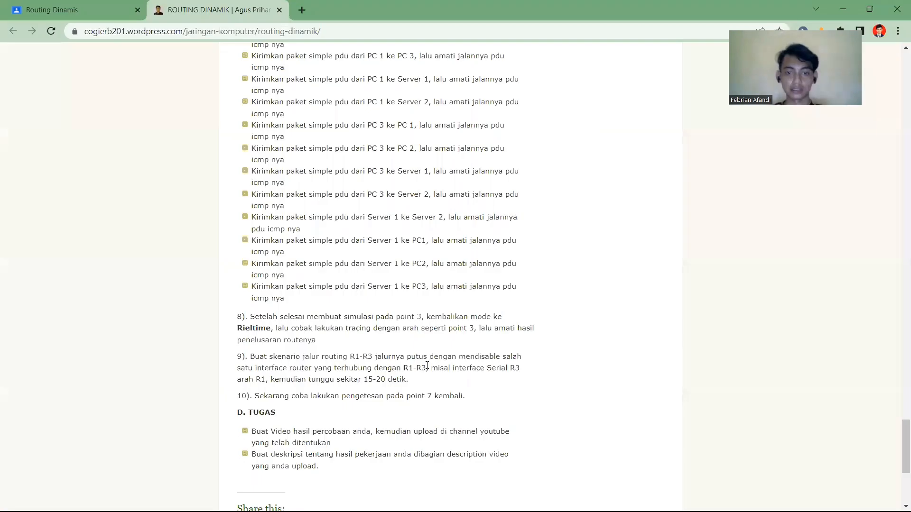
pyautogui.hotkey('alt', 'Tab')
pyautogui.hotkey('alt', 'Tab')
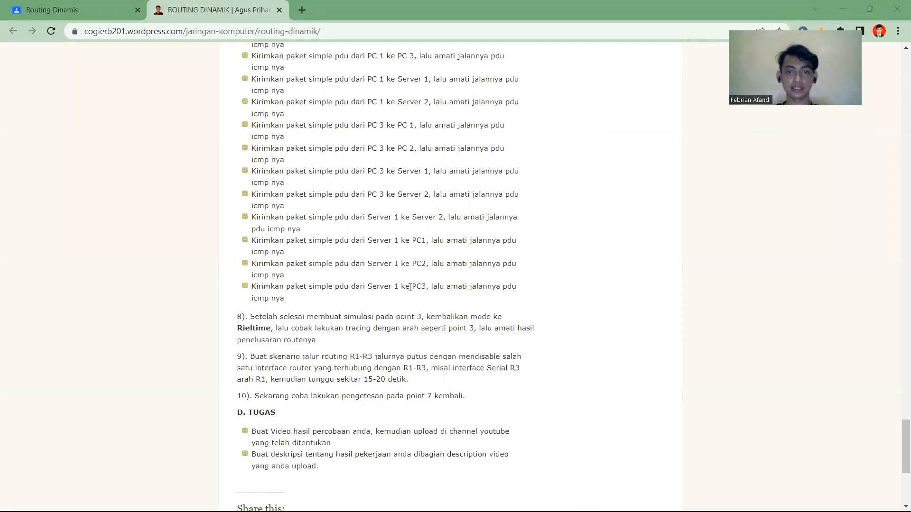
# - Trace the route from Server0 to PC2 with tracert 192.168.1.253
pyautogui.press('Up')
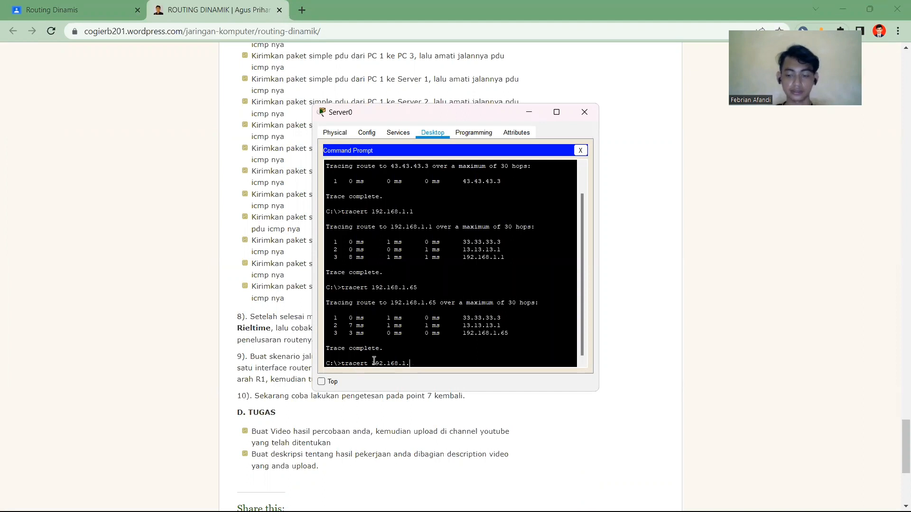
pyautogui.write('53')
pyautogui.press('Return')
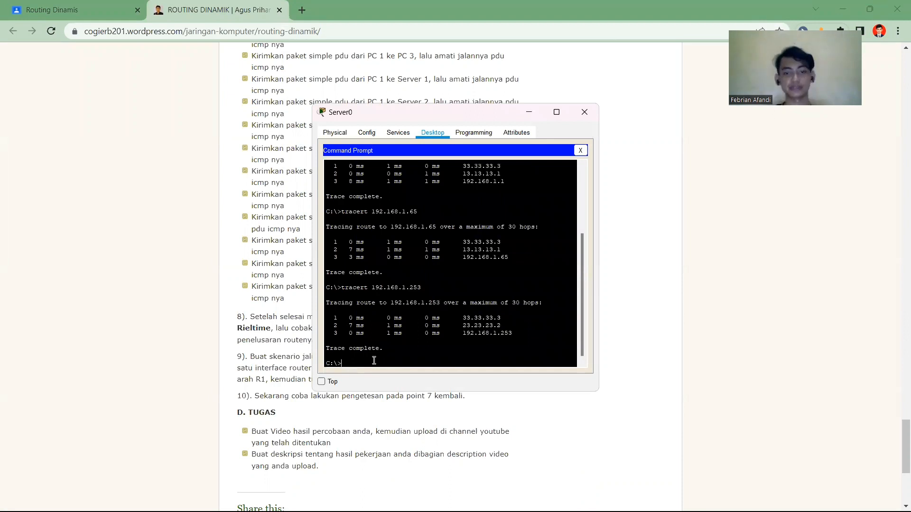
# - Close Server0's window and read the article's link-failure instructions in points 9 and 10
pyautogui.click(587, 113)
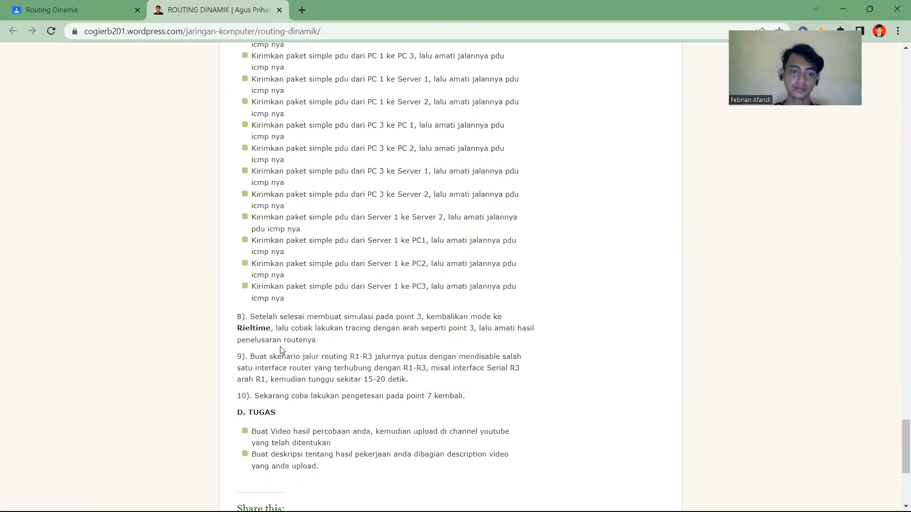
pyautogui.scroll(2, 281, 350)
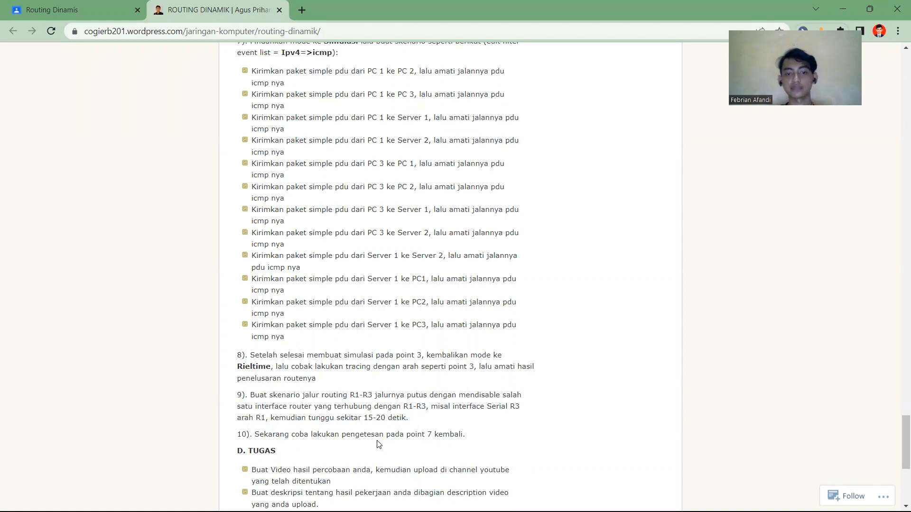
# - Switch to Packet Tracer and turn off Router 1's Serial0/1/0 port to break its link to Router 3
pyautogui.hotkey('alt', 'Tab')
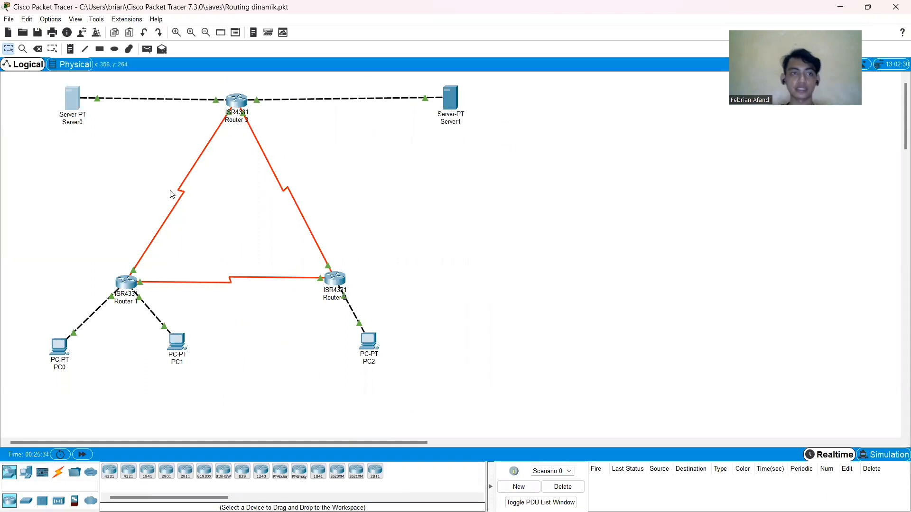
pyautogui.click(126, 285)
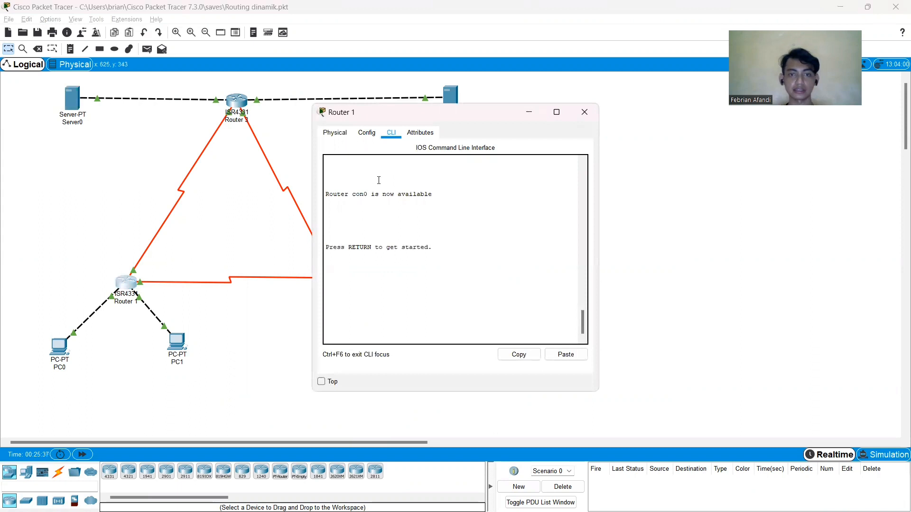
pyautogui.click(340, 134)
pyautogui.click(356, 131)
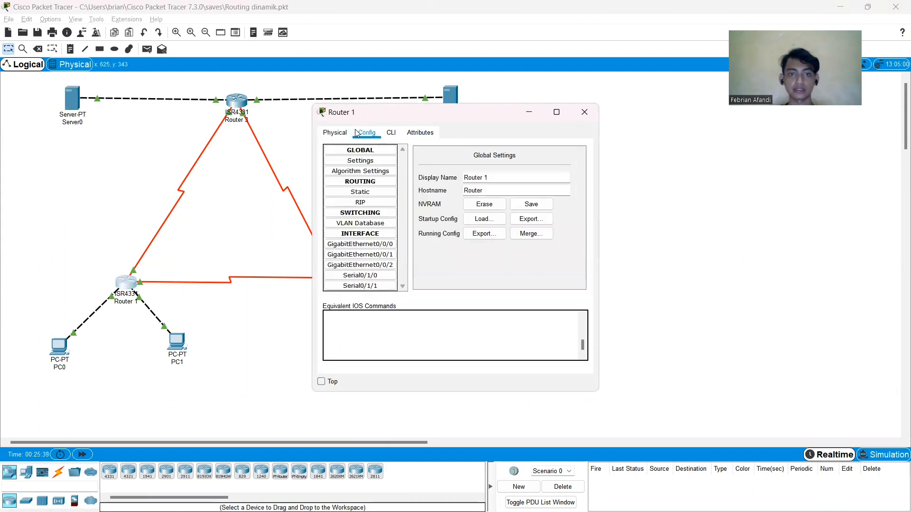
pyautogui.click(354, 246)
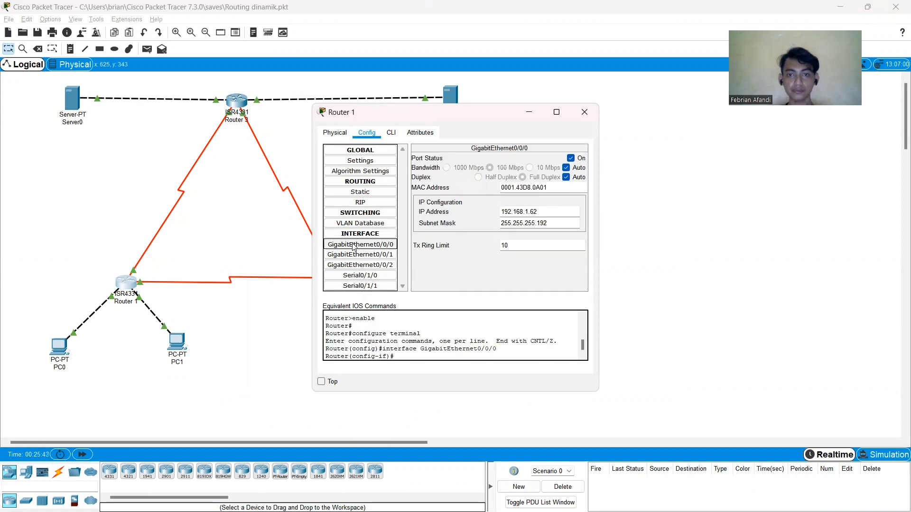
pyautogui.click(357, 257)
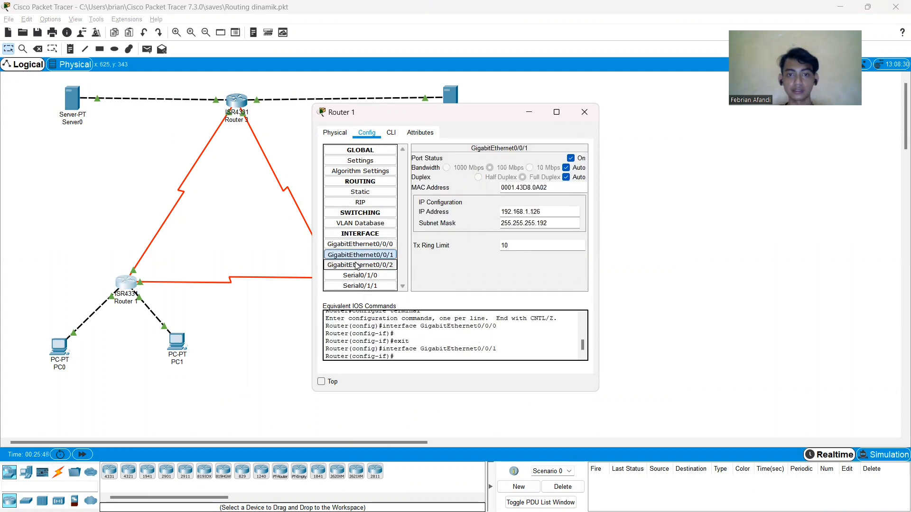
pyautogui.click(357, 265)
pyautogui.click(357, 278)
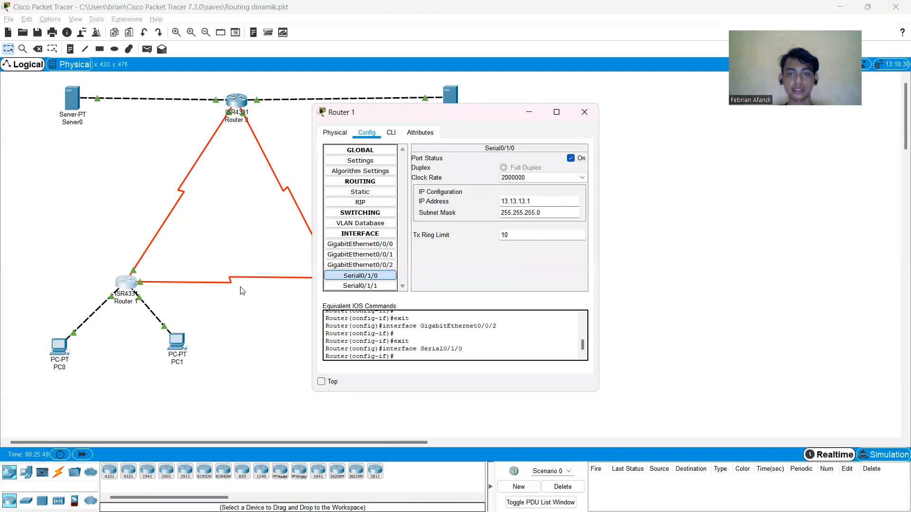
pyautogui.click(571, 159)
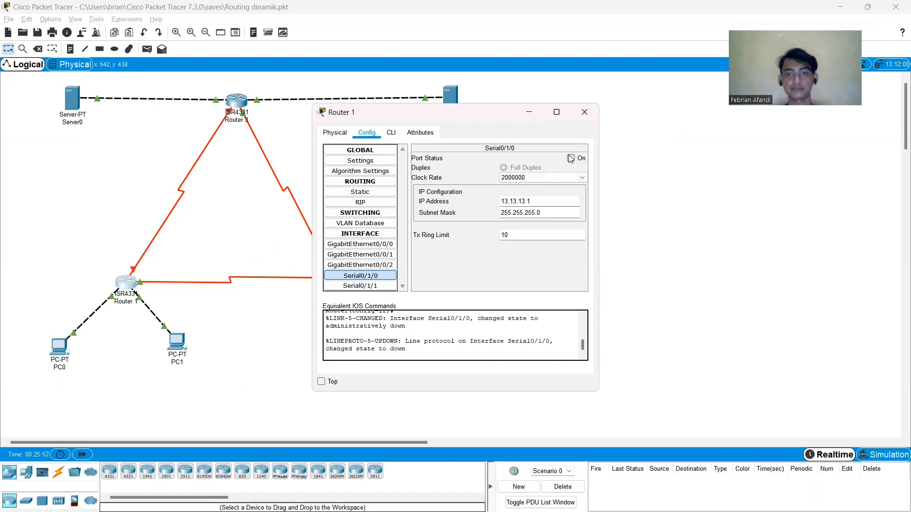
pyautogui.click(585, 114)
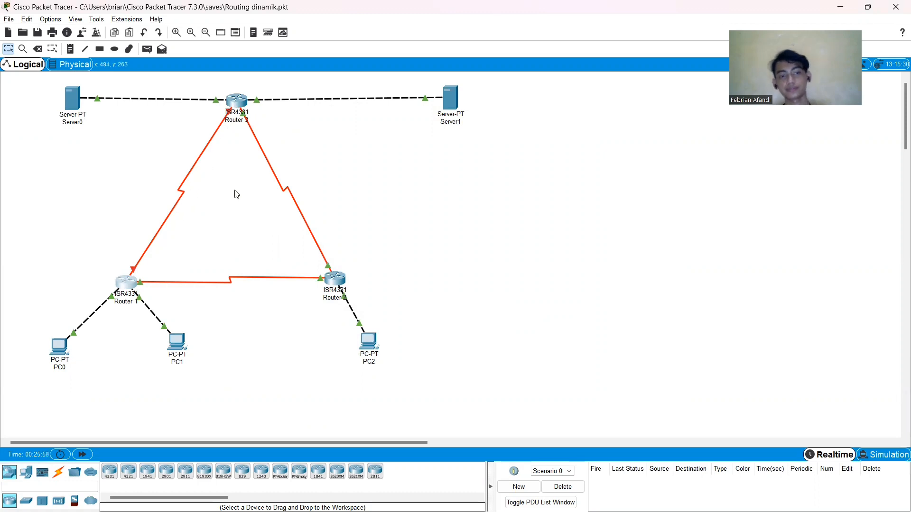
# - Check the first point 7 test in the browser article and send a simple PDU from PC0 to PC1 in Packet Tracer
pyautogui.hotkey('alt', 'Tab')
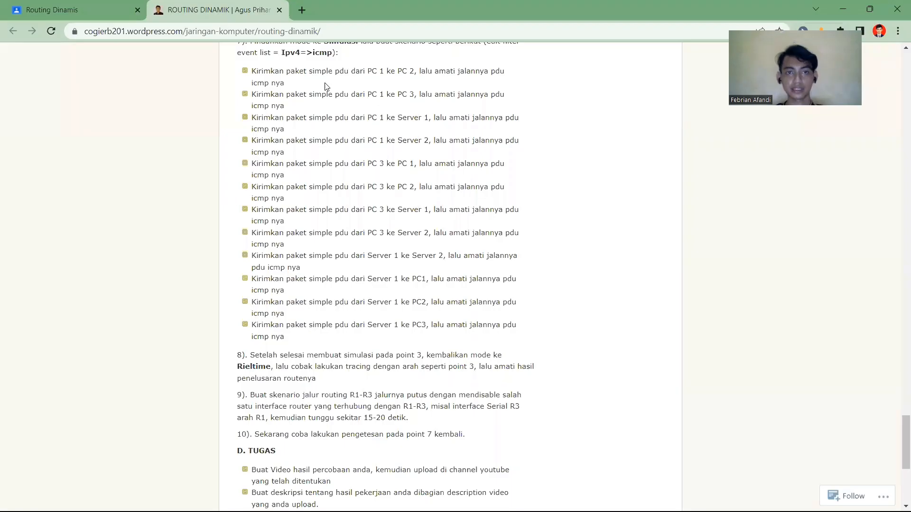
pyautogui.hotkey('alt', 'Tab')
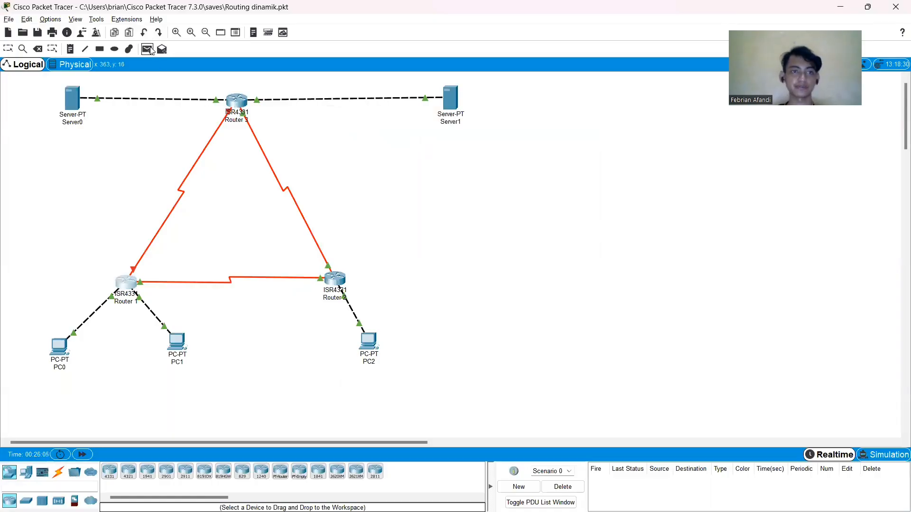
pyautogui.click(149, 49)
pyautogui.click(59, 346)
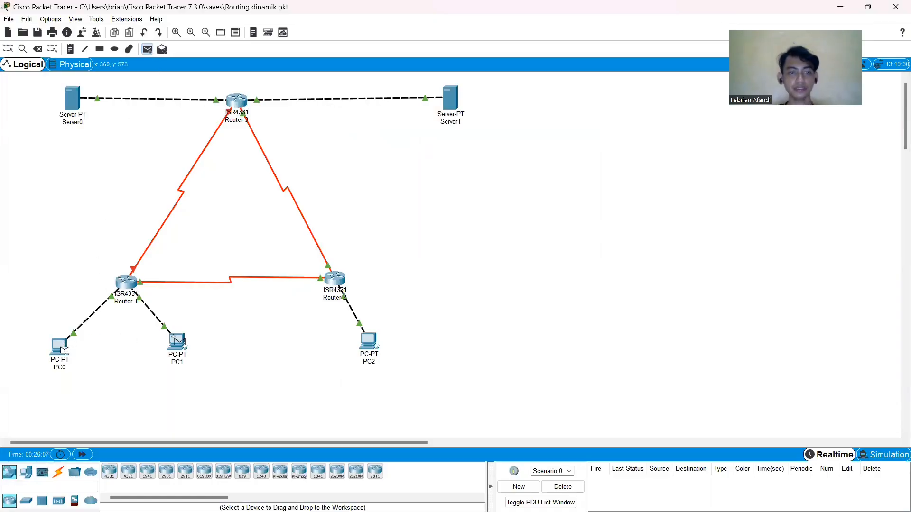
pyautogui.click(179, 341)
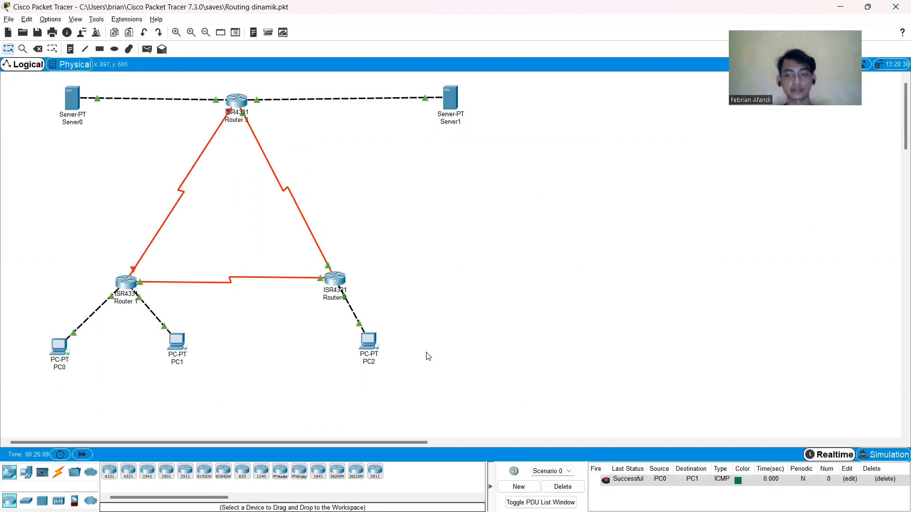
# - Step the PC0-to-PC1 packet through its full round trip in Simulation mode, and clear the scenario's PDU
pyautogui.click(883, 455)
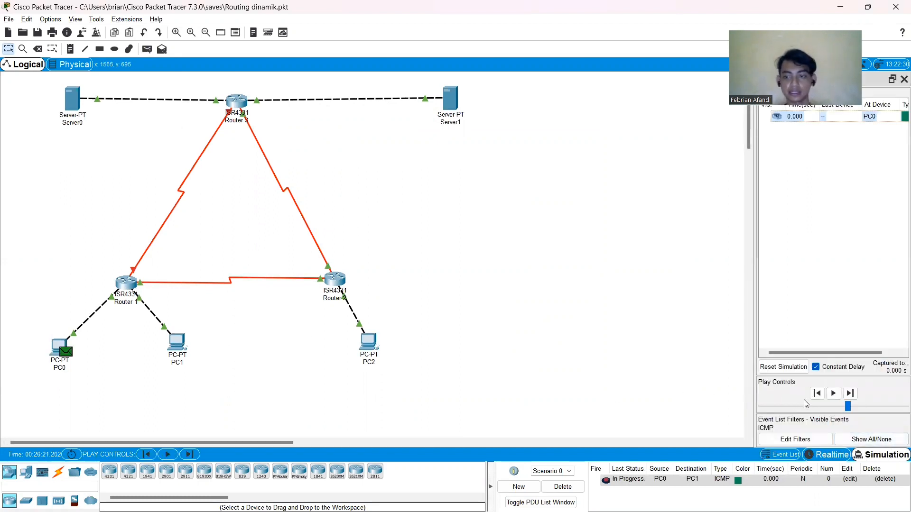
pyautogui.click(849, 394)
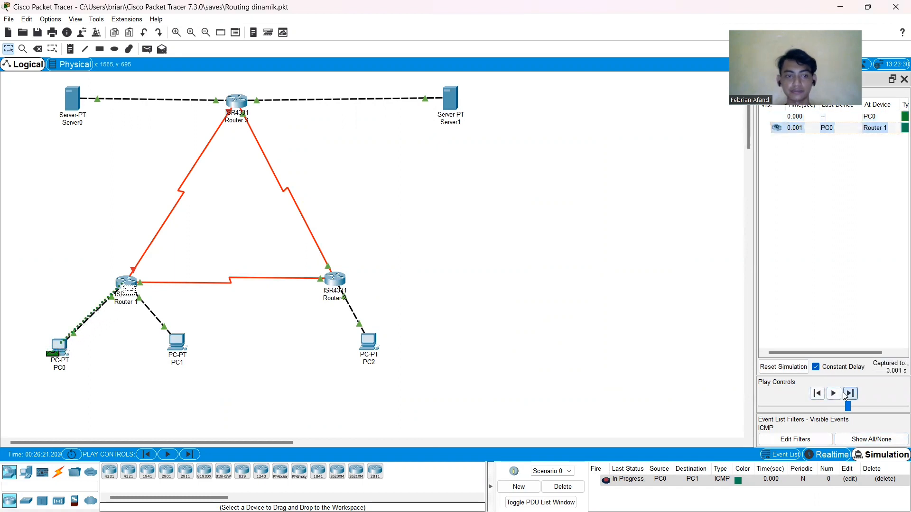
pyautogui.click(846, 396)
pyautogui.click(846, 396)
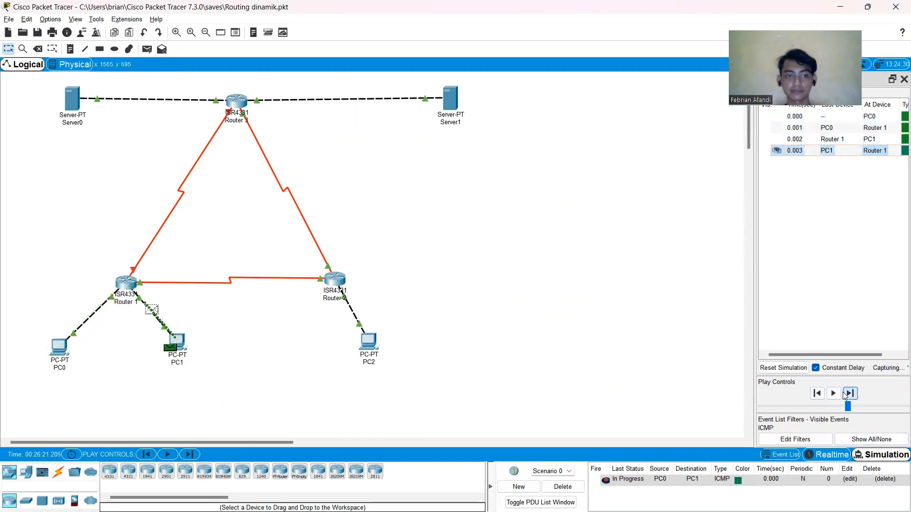
pyautogui.click(846, 395)
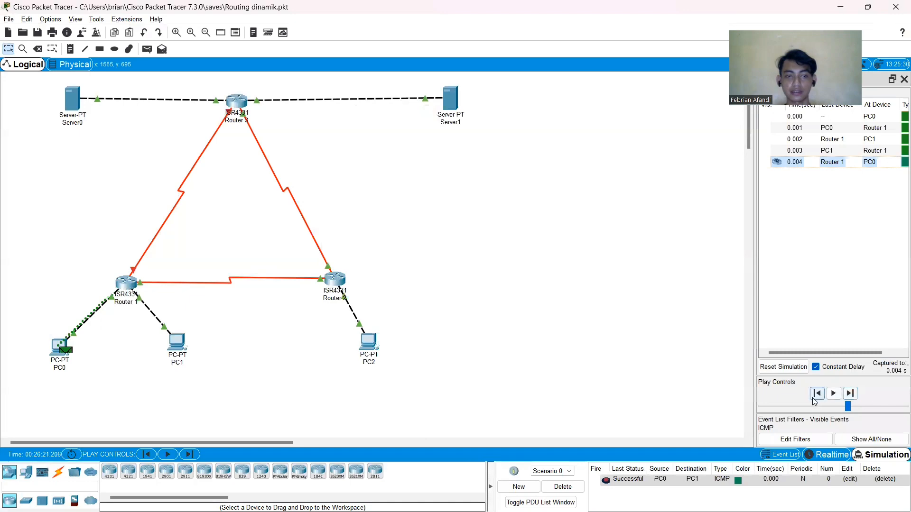
pyautogui.click(576, 489)
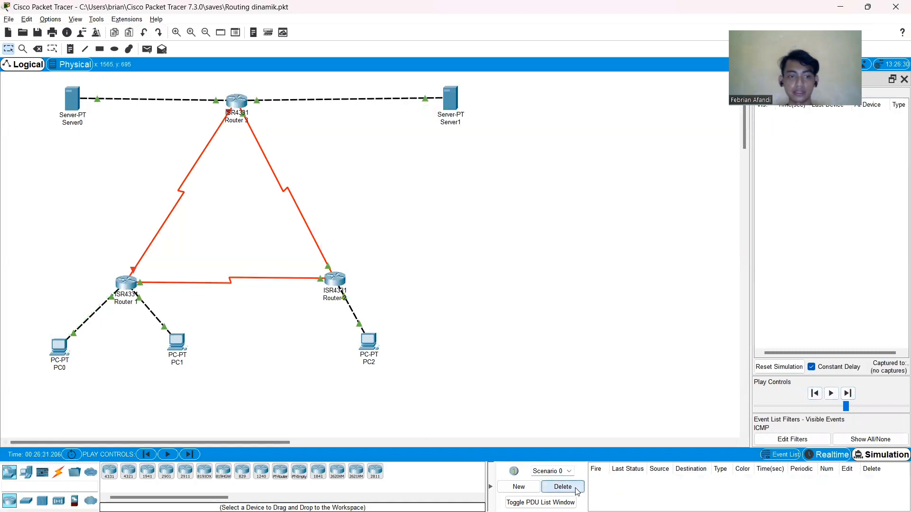
# - Check the PC 1 to PC 3 test in the browser article and add a simple PDU from PC0 to PC2 in Packet Tracer
pyautogui.hotkey('alt', 'Tab')
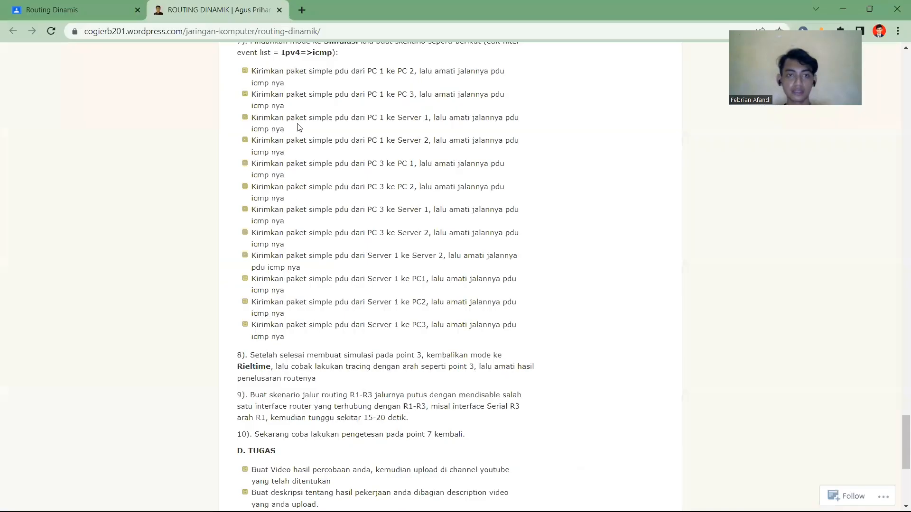
pyautogui.hotkey('alt', 'Tab')
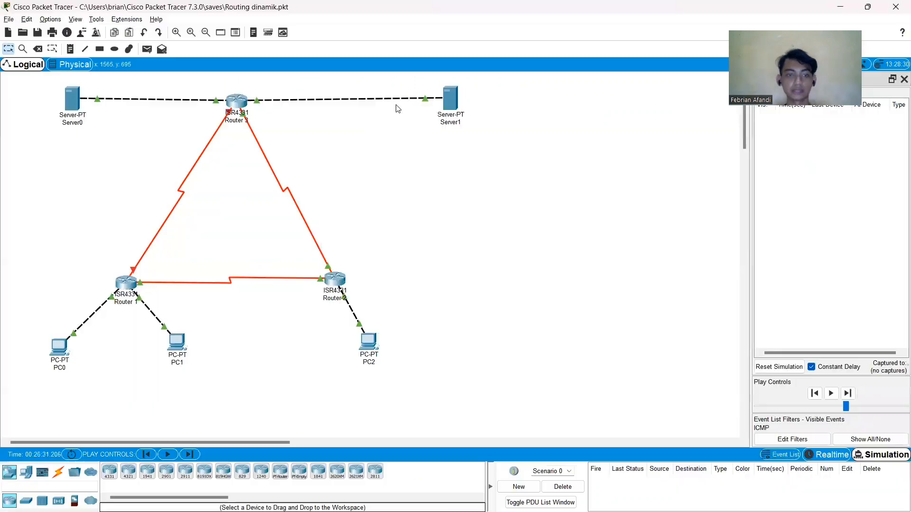
pyautogui.click(147, 49)
pyautogui.click(59, 348)
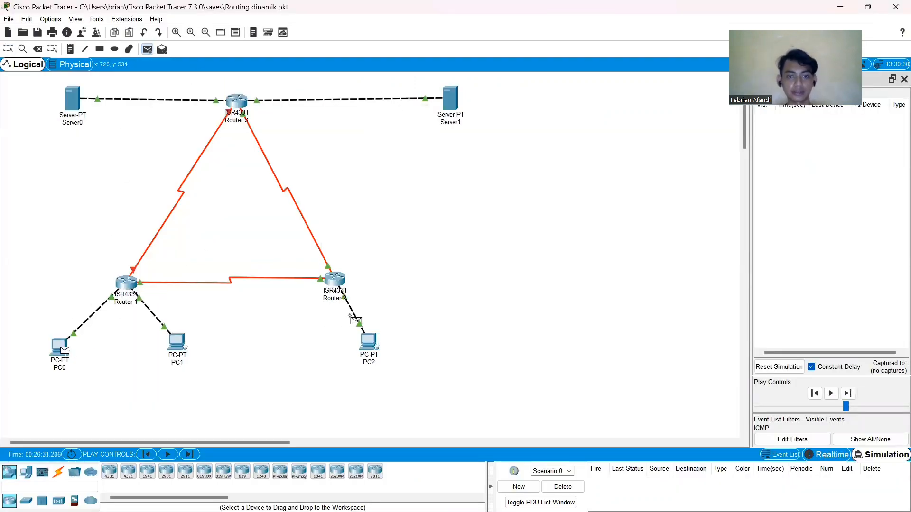
pyautogui.click(370, 342)
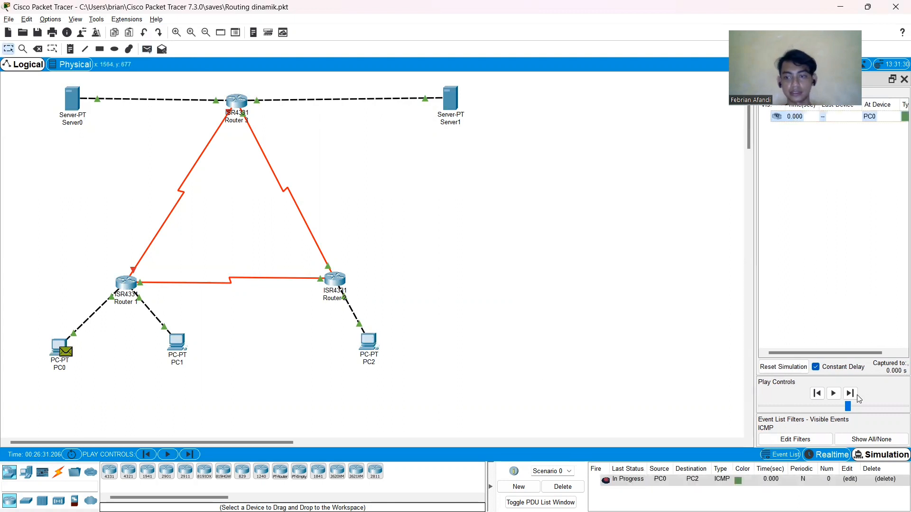
# - Advance the simulation event by event to follow the PC0-to-PC2 packet to PC2 and back to PC0
pyautogui.click(857, 396)
pyautogui.click(856, 396)
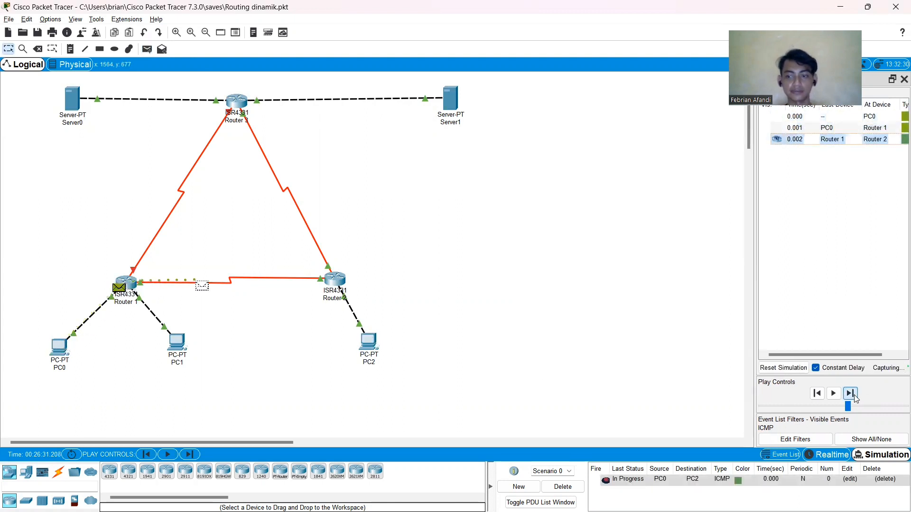
pyautogui.click(856, 395)
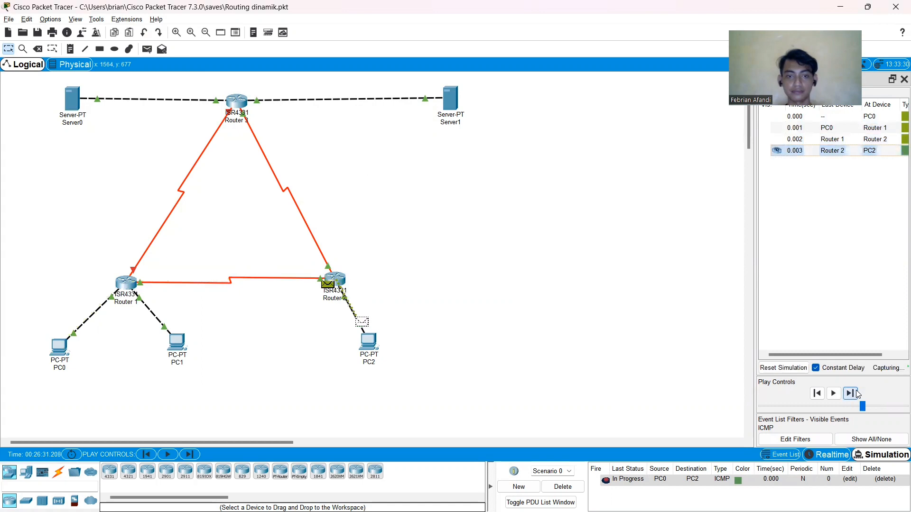
pyautogui.click(857, 395)
pyautogui.click(857, 394)
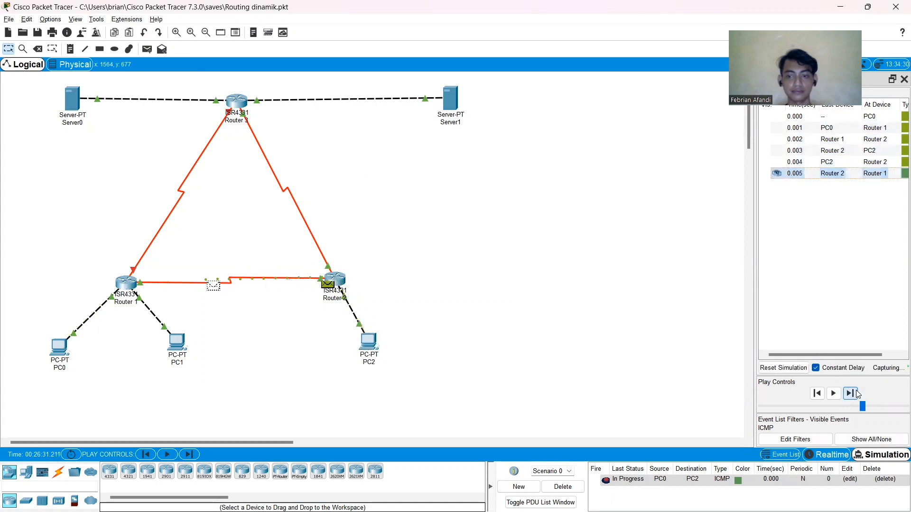
pyautogui.click(857, 395)
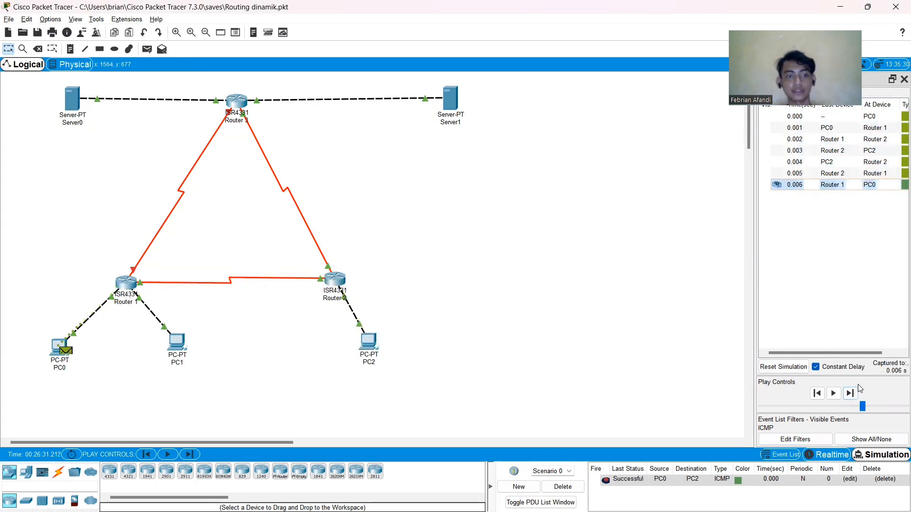
# - Replace the finished PDU with a simple PDU from PC0 to Server0, following the browser article's PC 1 to Server 1 test
pyautogui.hotkey('alt', 'Tab')
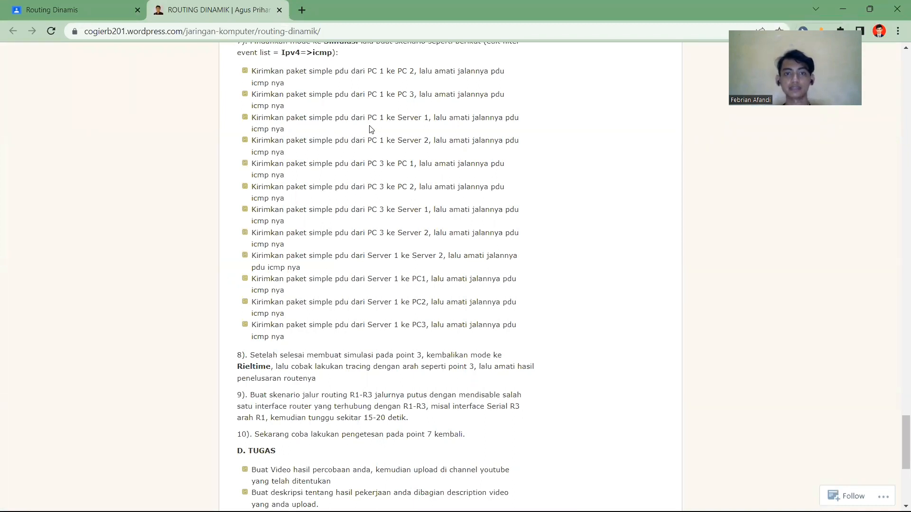
pyautogui.hotkey('alt', 'Tab')
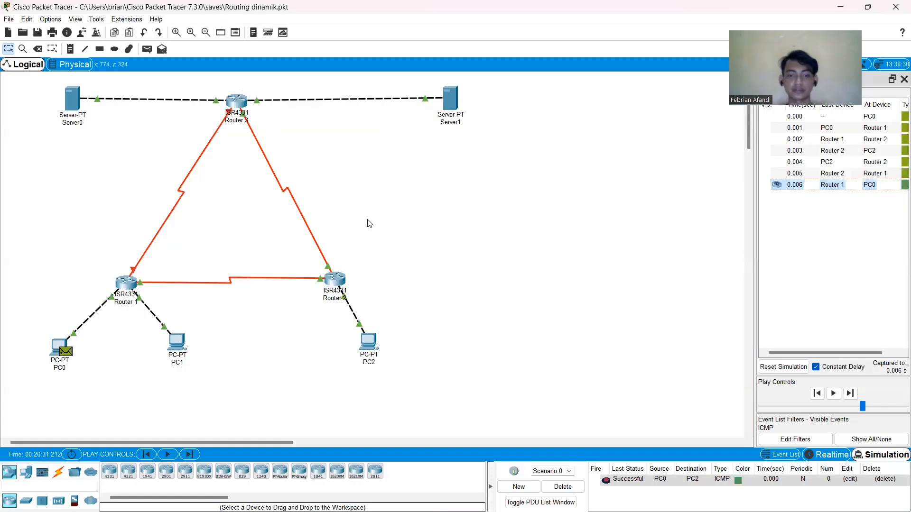
pyautogui.click(563, 487)
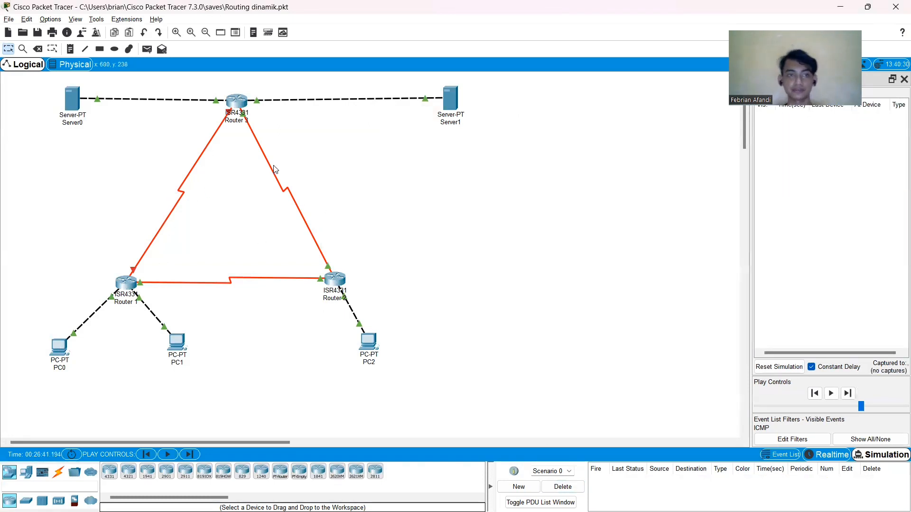
pyautogui.click(59, 348)
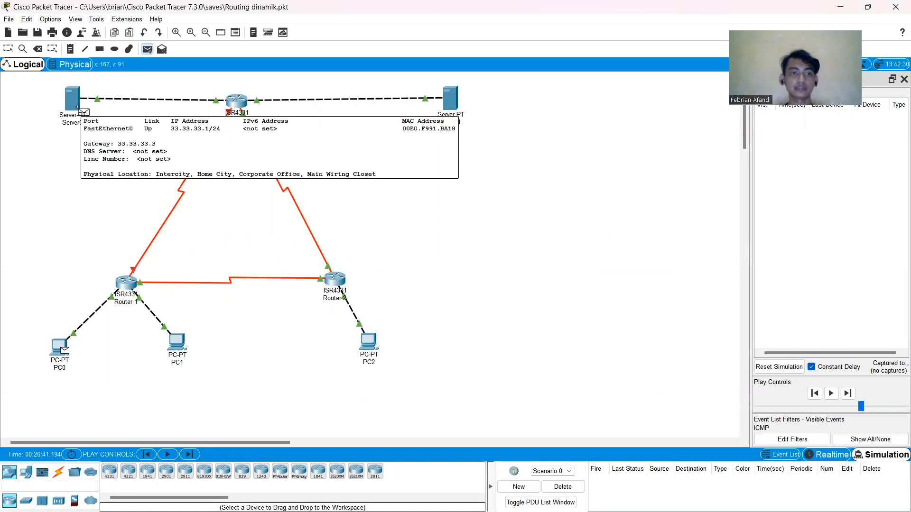
pyautogui.click(80, 111)
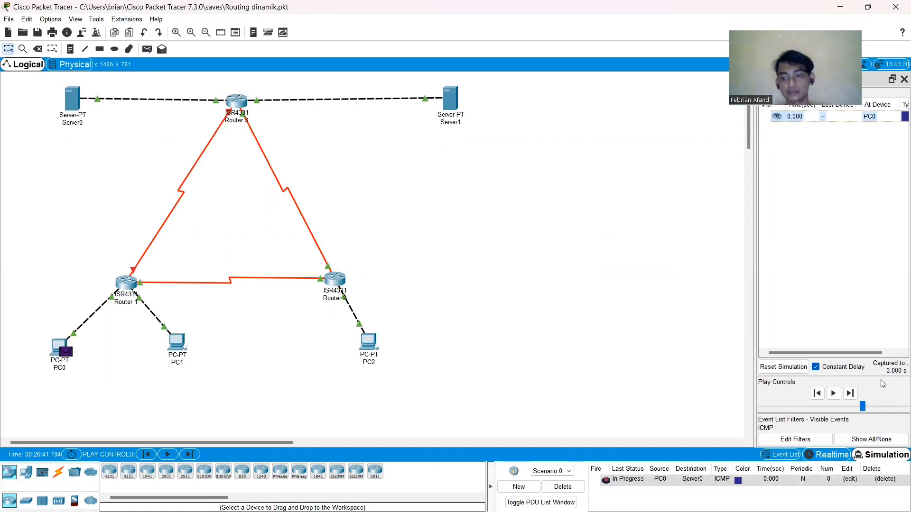
# - Follow the PC0-to-Server0 packet one event at a time along the detour through Router 2 until its reply reaches PC0
pyautogui.click(850, 394)
pyautogui.click(850, 393)
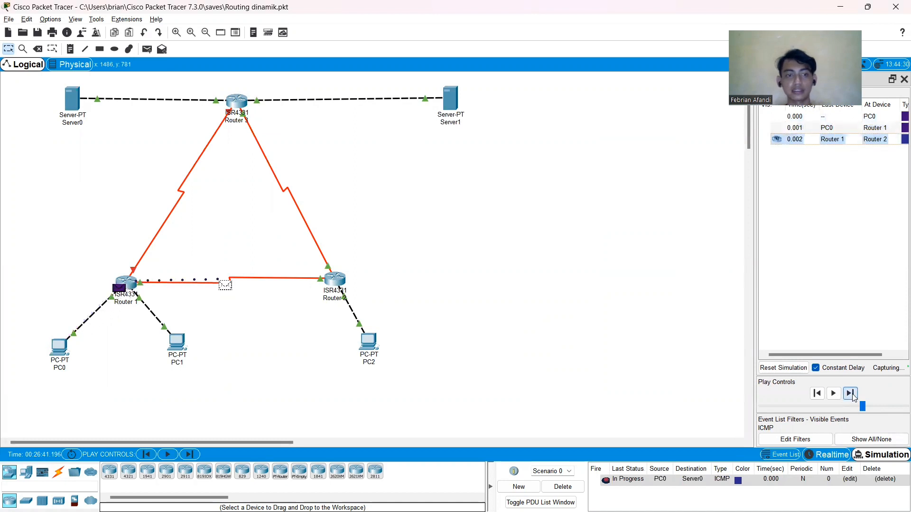
pyautogui.click(850, 394)
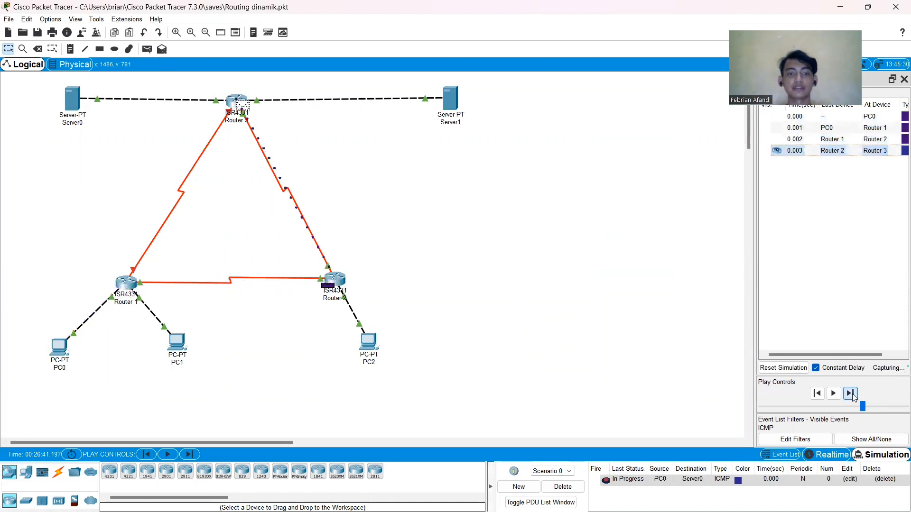
pyautogui.click(851, 394)
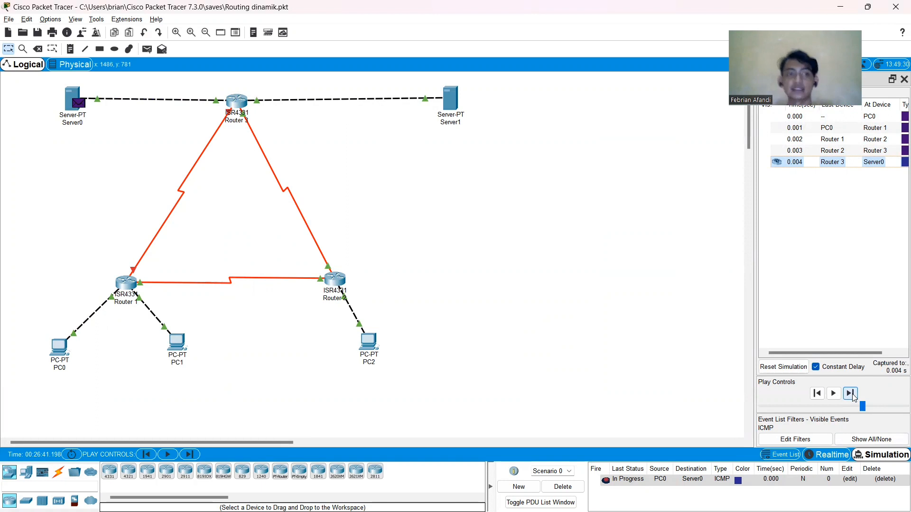
pyautogui.click(852, 394)
pyautogui.click(851, 393)
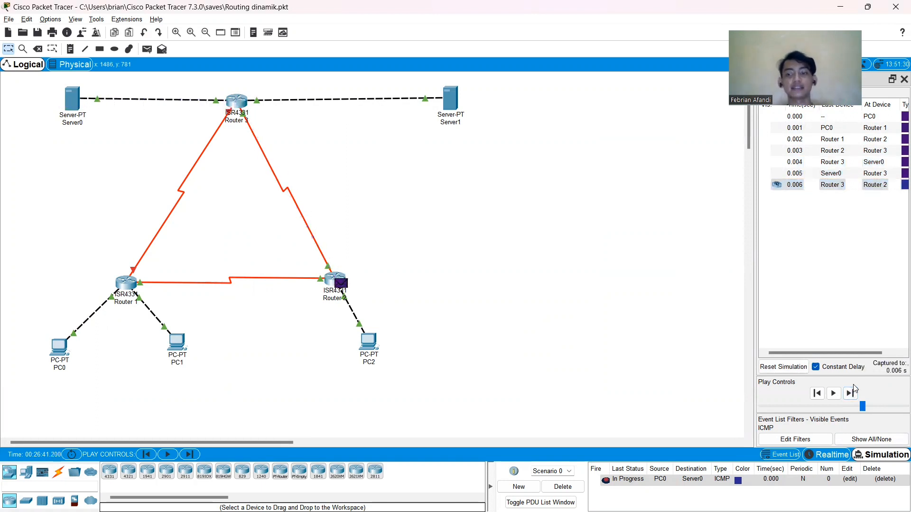
pyautogui.click(851, 400)
pyautogui.click(851, 400)
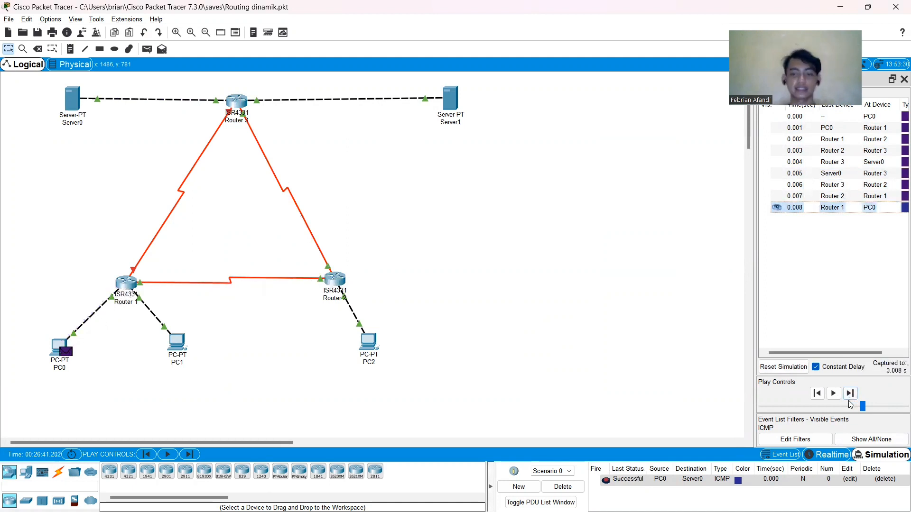
# - Delete the finished PDU scenario, check the article's PC 1 to Server 2 test, and add a simple PDU from PC0 to Server1
pyautogui.click(563, 487)
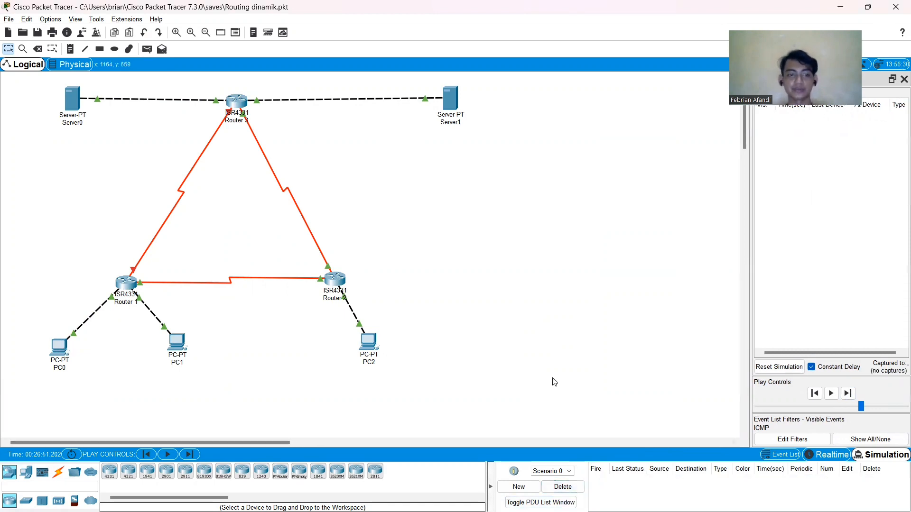
pyautogui.hotkey('alt', 'Tab')
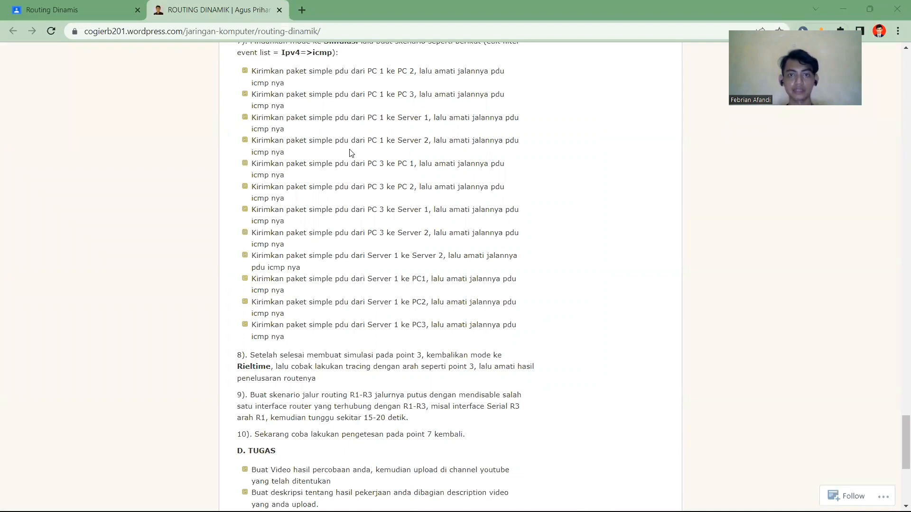
pyautogui.hotkey('alt', 'Tab')
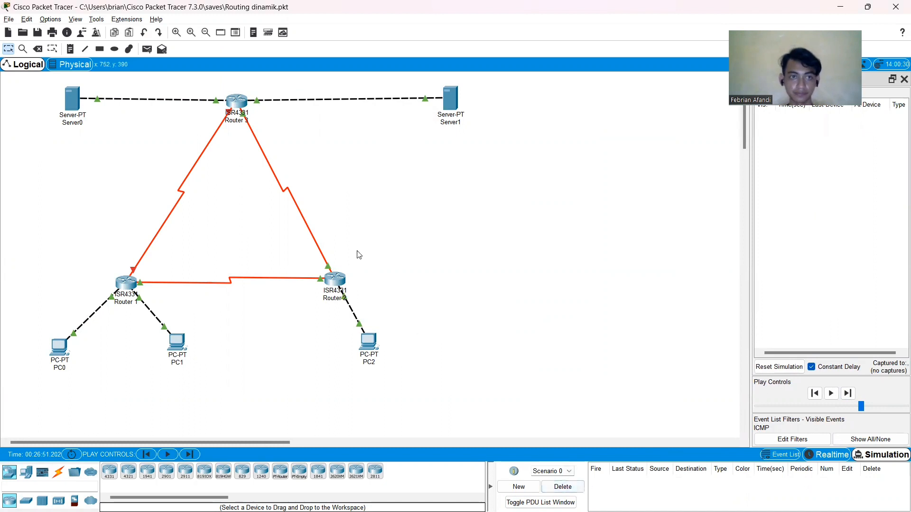
pyautogui.click(147, 49)
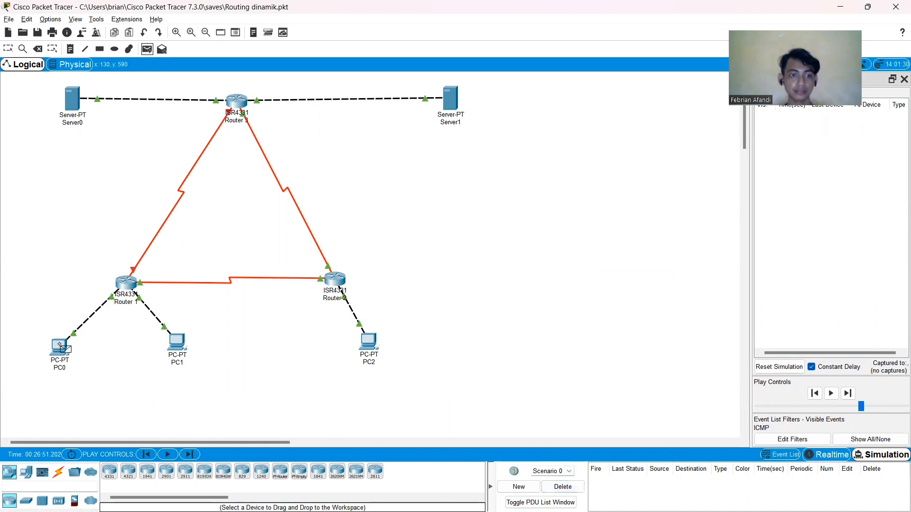
pyautogui.click(60, 347)
pyautogui.click(458, 97)
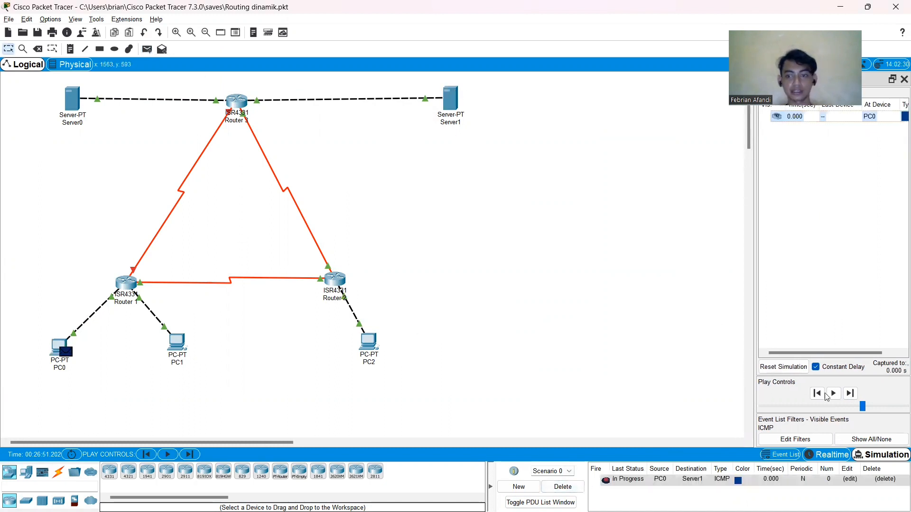
# - Advance the simulation one event at a time to follow the PC0-to-Server1 packet until its reply returns to PC0
pyautogui.click(850, 394)
pyautogui.click(850, 394)
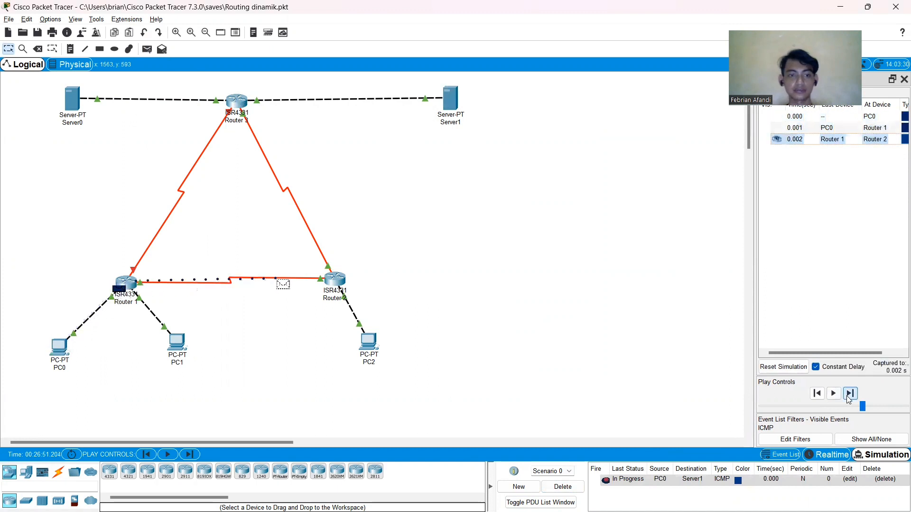
pyautogui.click(850, 394)
pyautogui.click(851, 394)
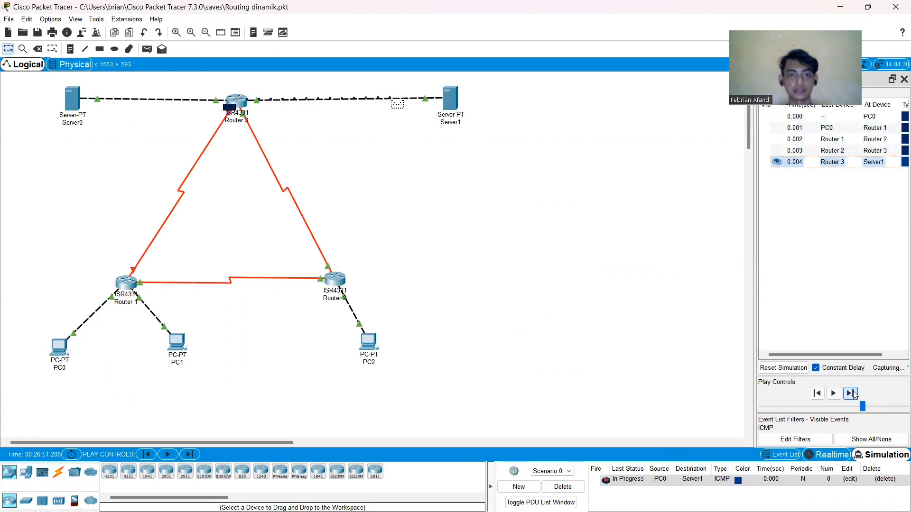
pyautogui.click(851, 394)
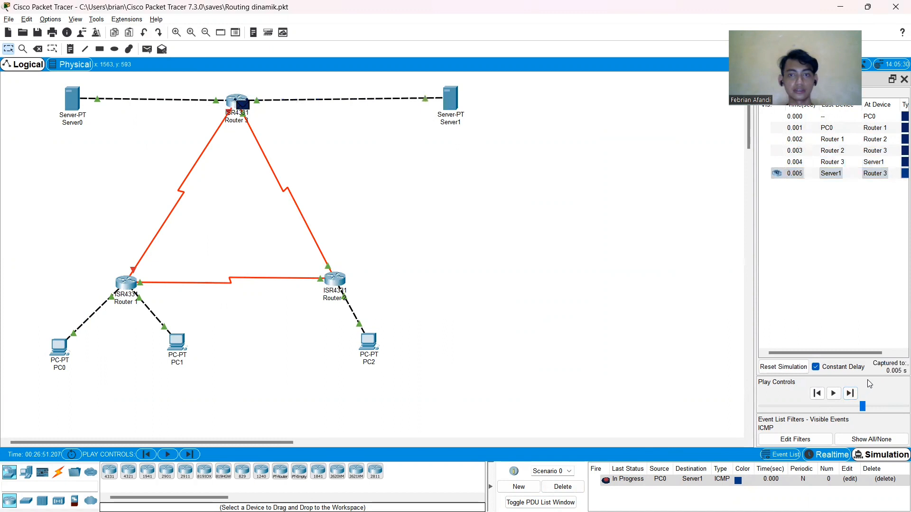
pyautogui.click(851, 394)
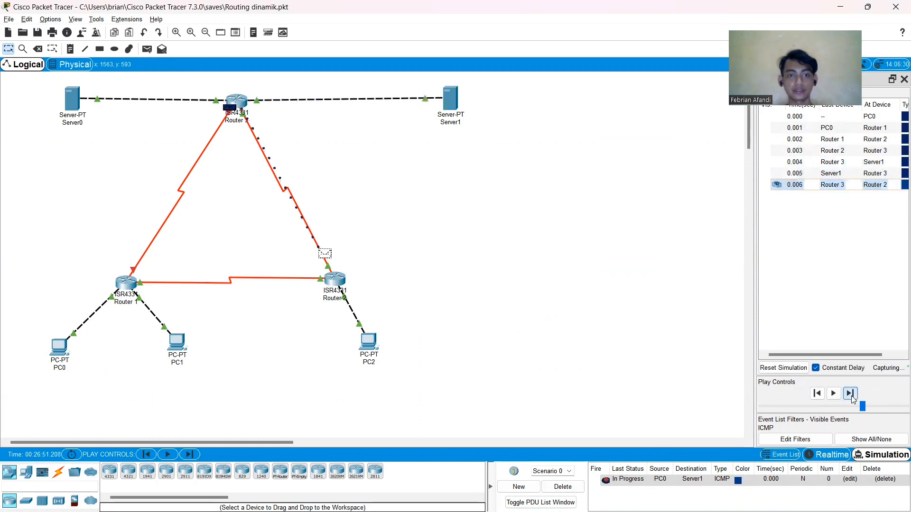
pyautogui.click(852, 394)
pyautogui.click(851, 393)
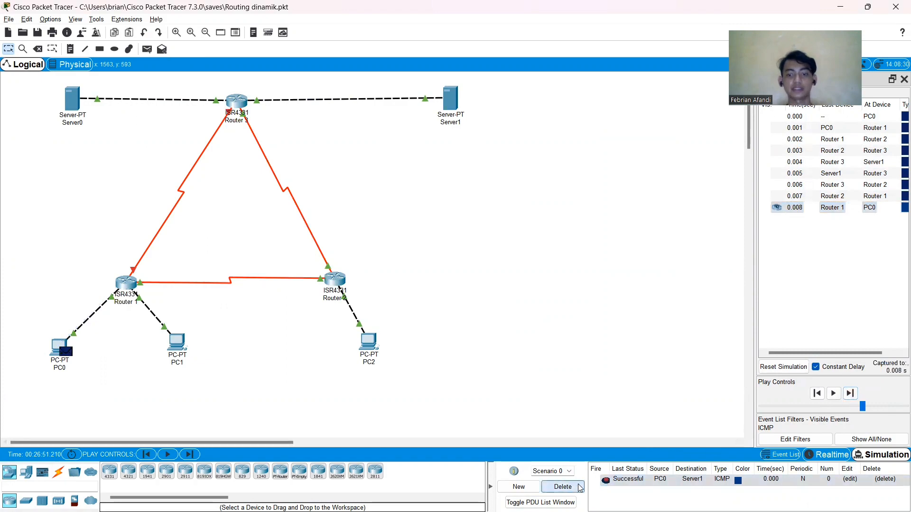
# - Replace the finished PDU with a simple PDU from PC2 to PC0, following the browser article's PC 3 to PC 1 test
pyautogui.click(563, 487)
pyautogui.hotkey('alt', 'Tab')
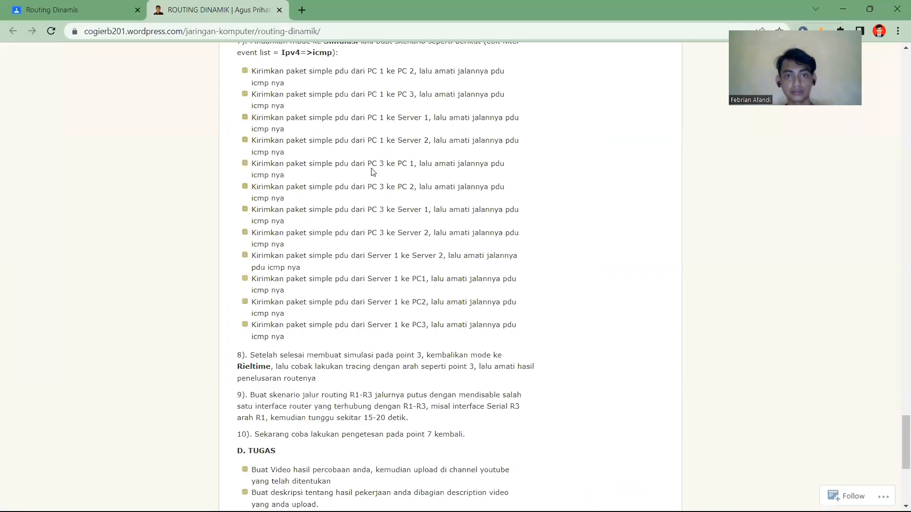
pyautogui.hotkey('alt', 'Tab')
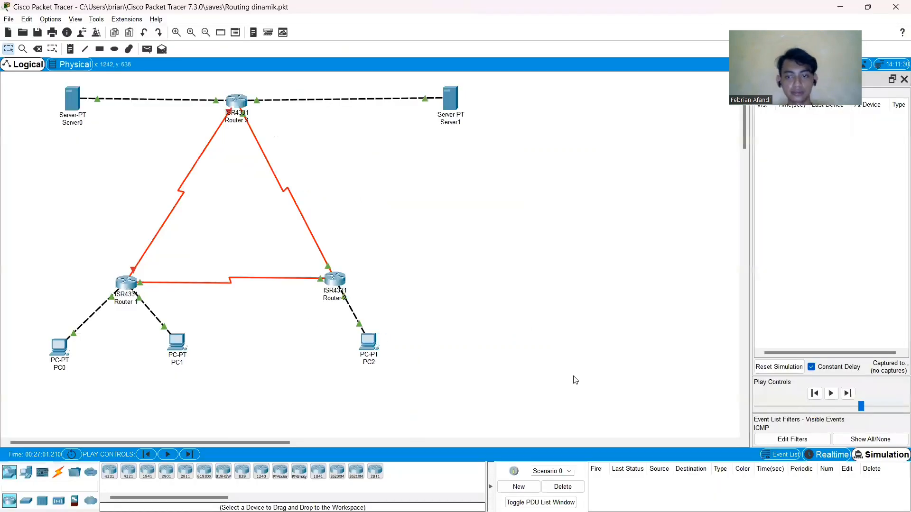
pyautogui.click(147, 49)
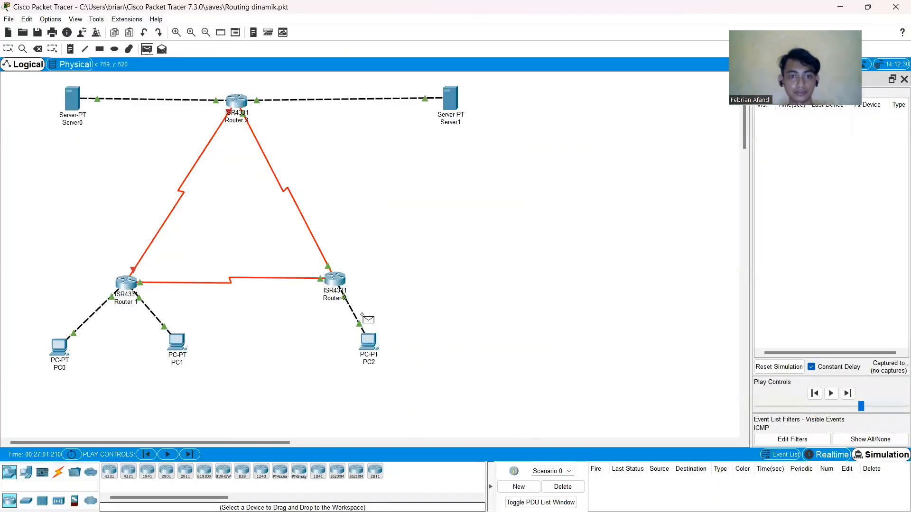
pyautogui.click(370, 340)
pyautogui.click(369, 342)
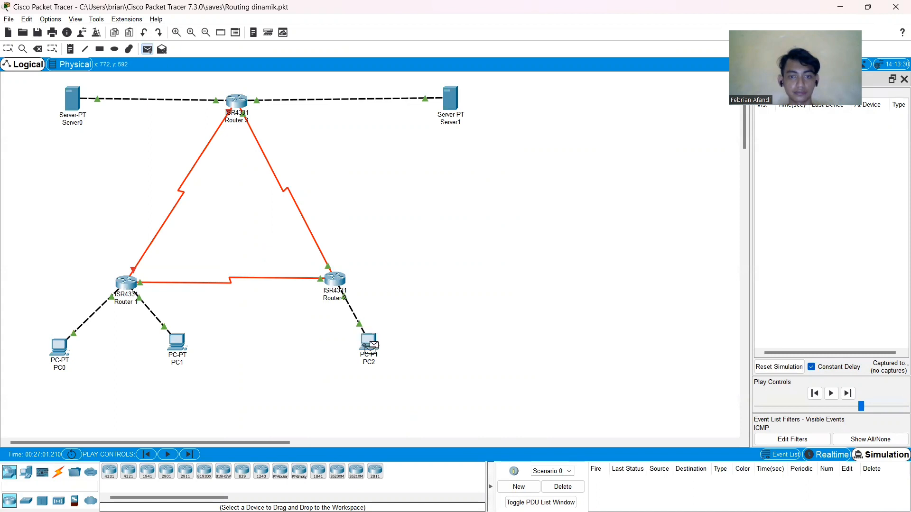
pyautogui.click(58, 350)
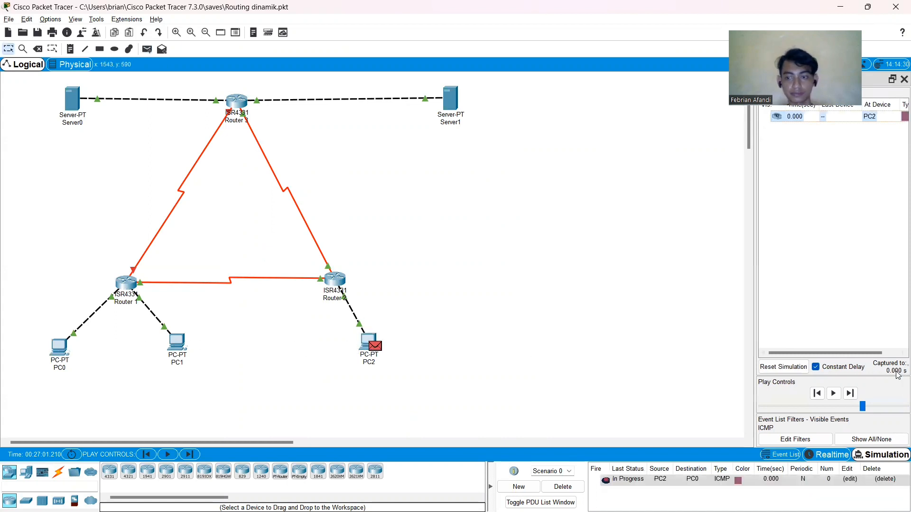
# - Step through the simulation events of the PC2-to-PC0 packet until its reply is back at PC2
pyautogui.click(850, 393)
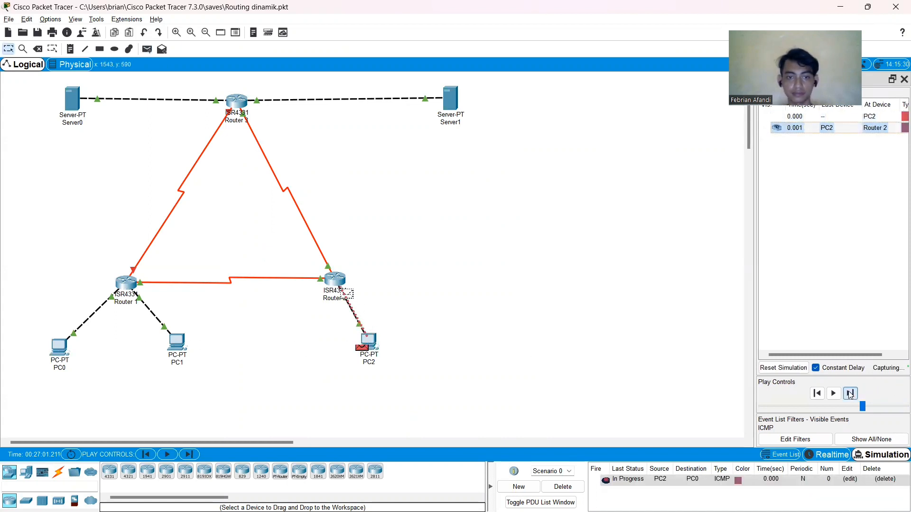
pyautogui.click(850, 394)
pyautogui.click(850, 393)
pyautogui.click(850, 394)
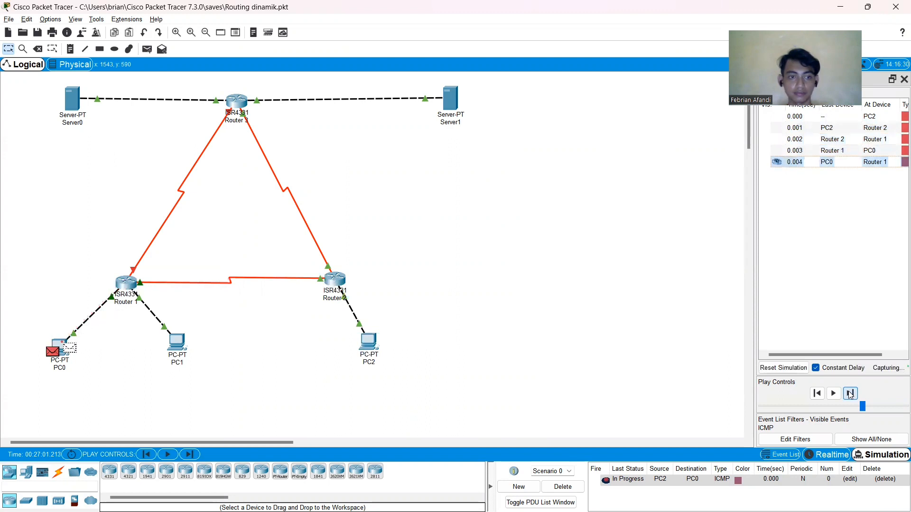
pyautogui.click(851, 394)
pyautogui.click(850, 393)
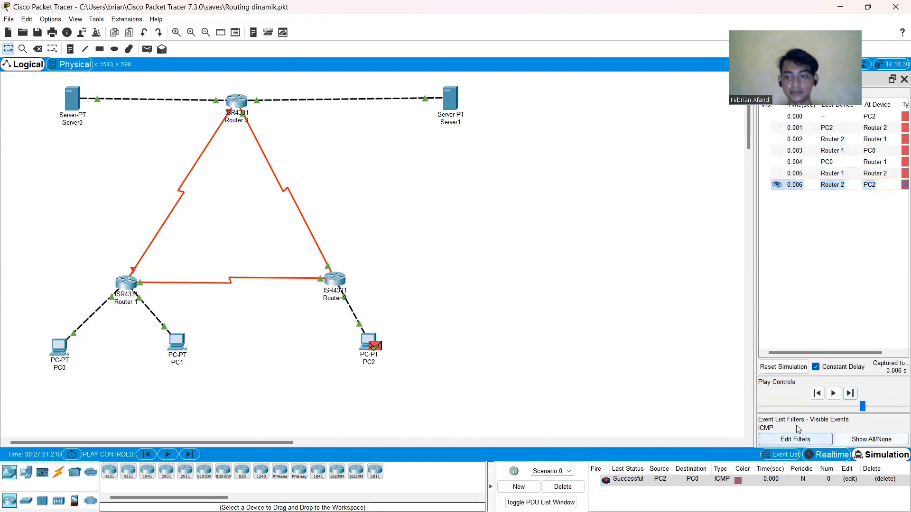
# - Clear the PC2-to-PC0 PDU and add a simple PDU from PC2 to PC1, matching the article's PC 3 to PC 2 test
pyautogui.click(578, 485)
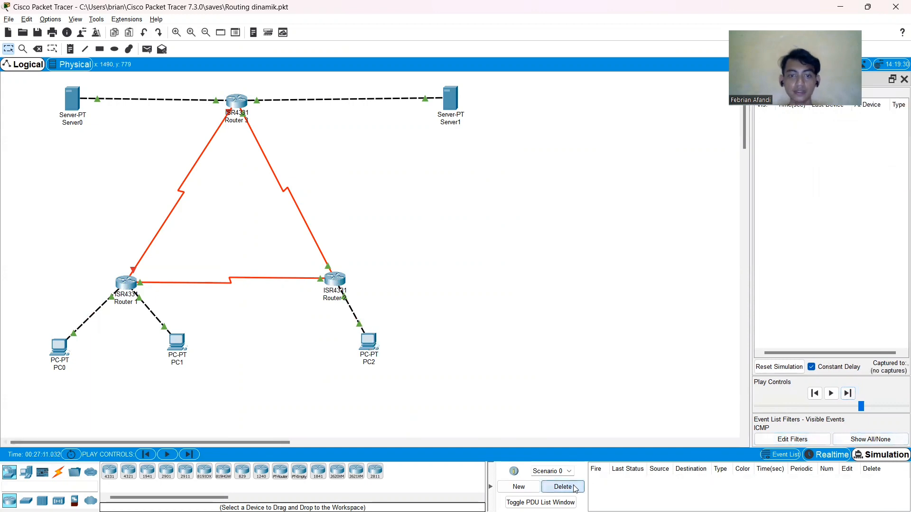
pyautogui.hotkey('alt', 'Tab')
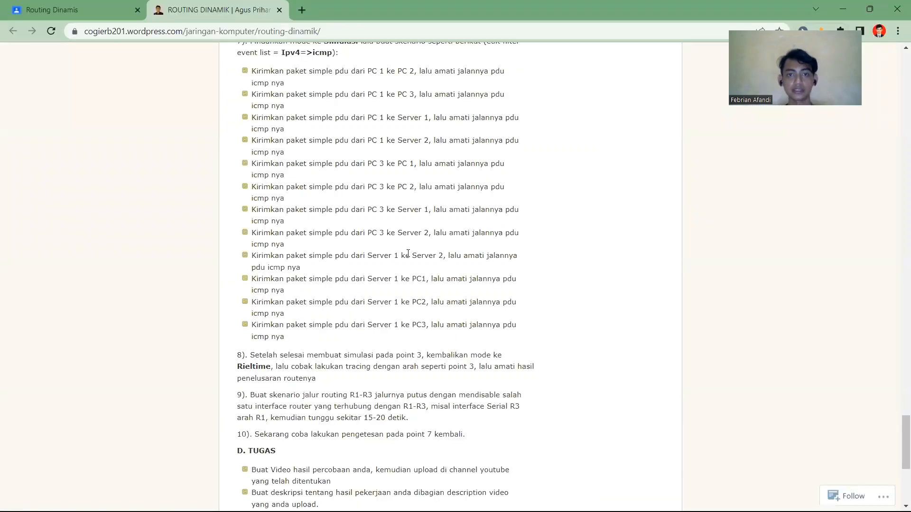
pyautogui.hotkey('alt', 'Tab')
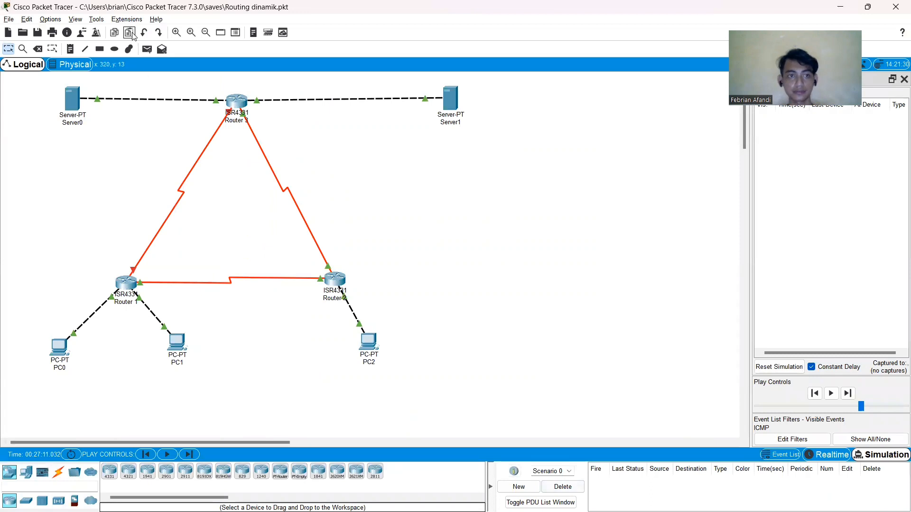
pyautogui.click(147, 49)
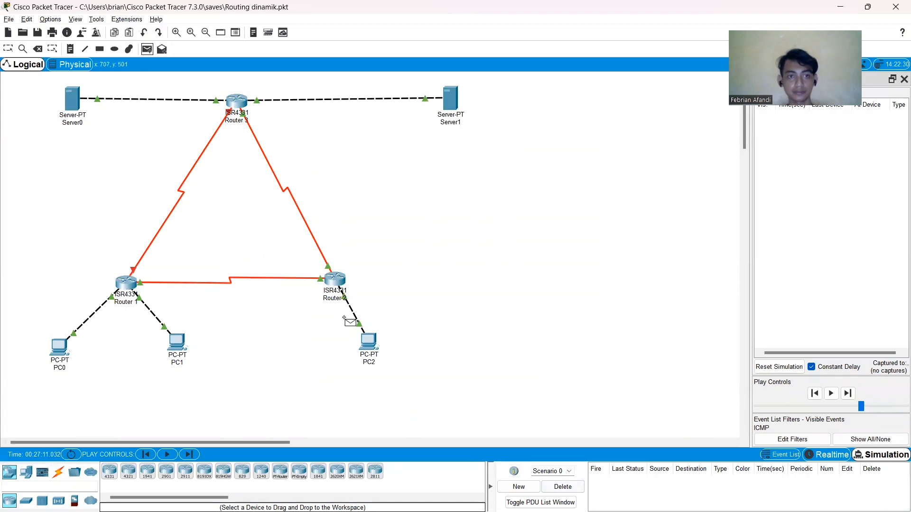
pyautogui.click(366, 352)
pyautogui.click(164, 338)
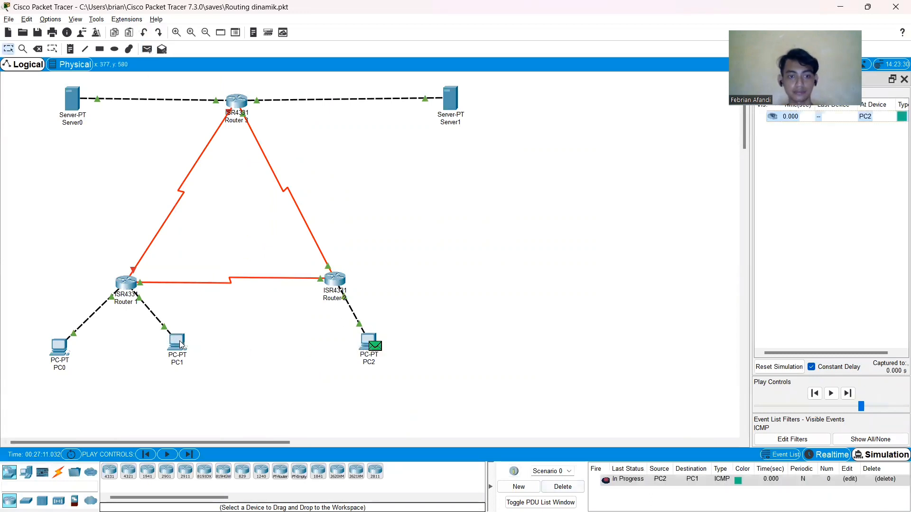
# - Follow the PC2-to-PC1 packet event by event through Router 2 and Router 1 and back to PC2
pyautogui.click(850, 394)
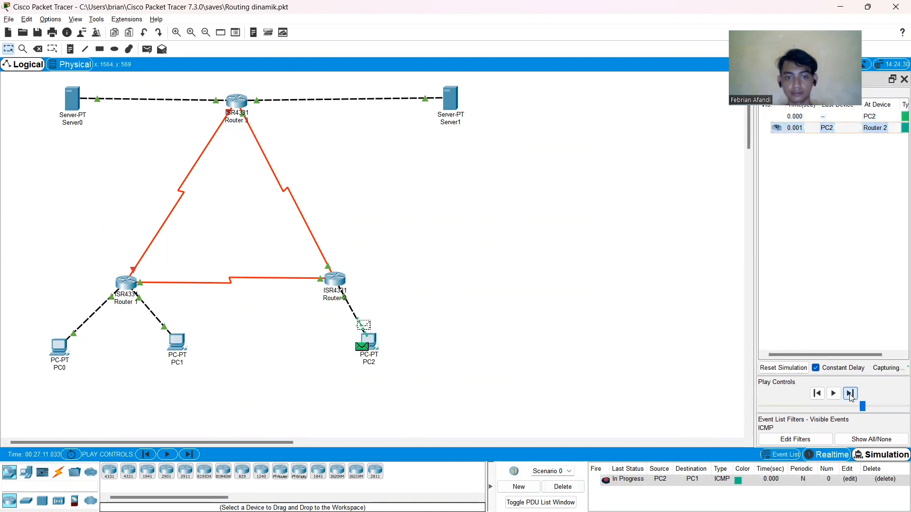
pyautogui.click(850, 394)
pyautogui.click(852, 394)
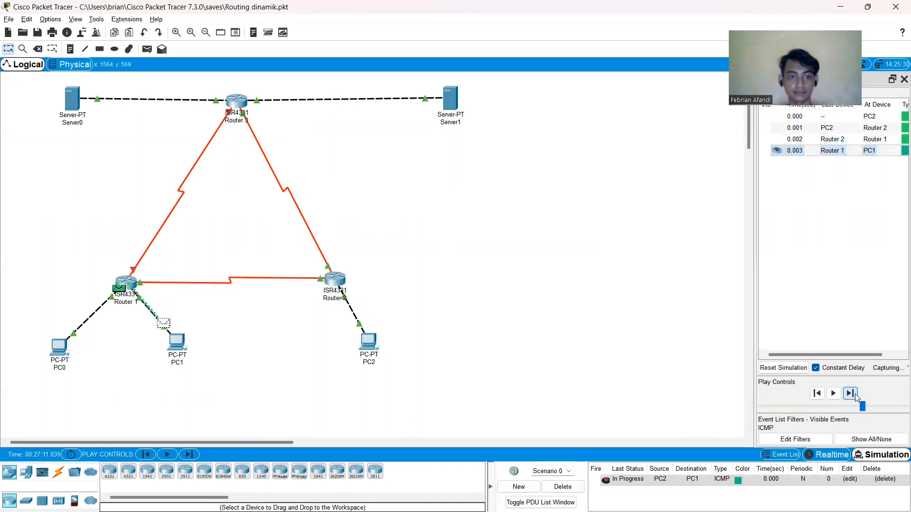
pyautogui.click(855, 395)
pyautogui.click(855, 395)
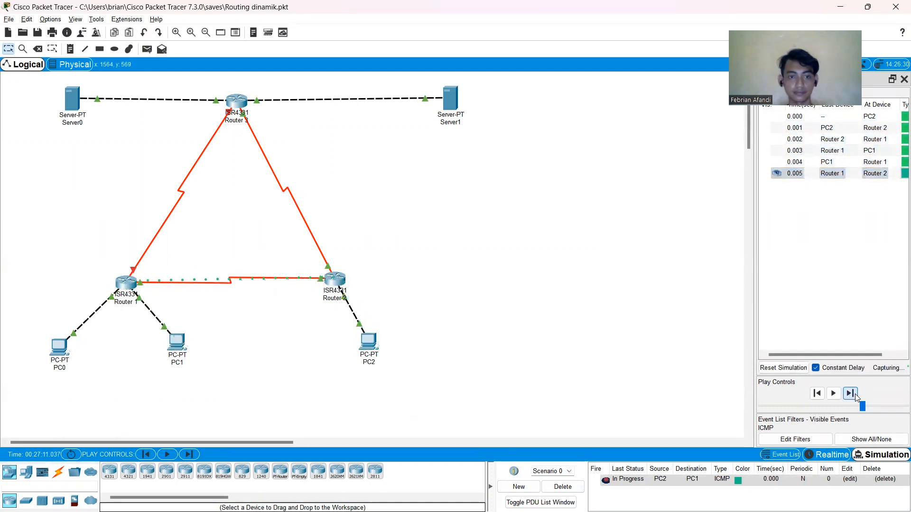
pyautogui.click(855, 395)
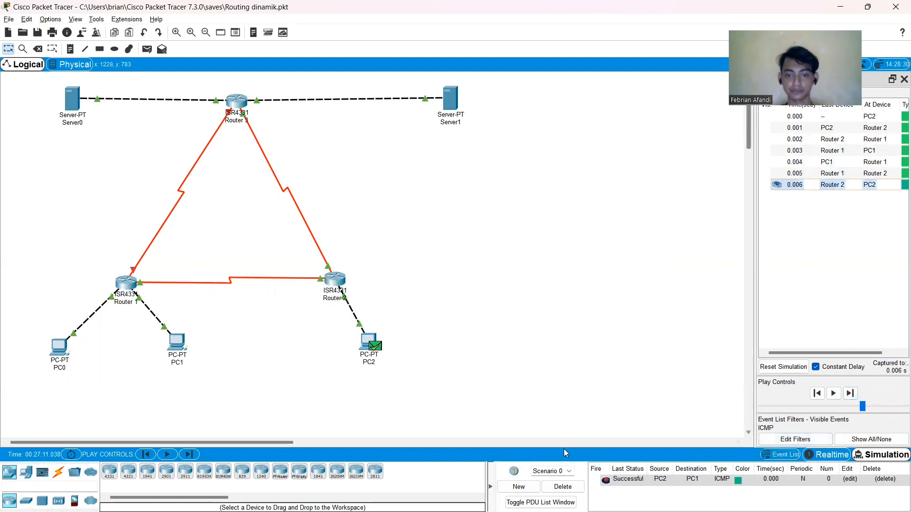
# - Delete the PC2-to-PC1 PDU, check the article's PC 3 to Server 1 test, and add a simple PDU from PC2 to Server0
pyautogui.click(557, 489)
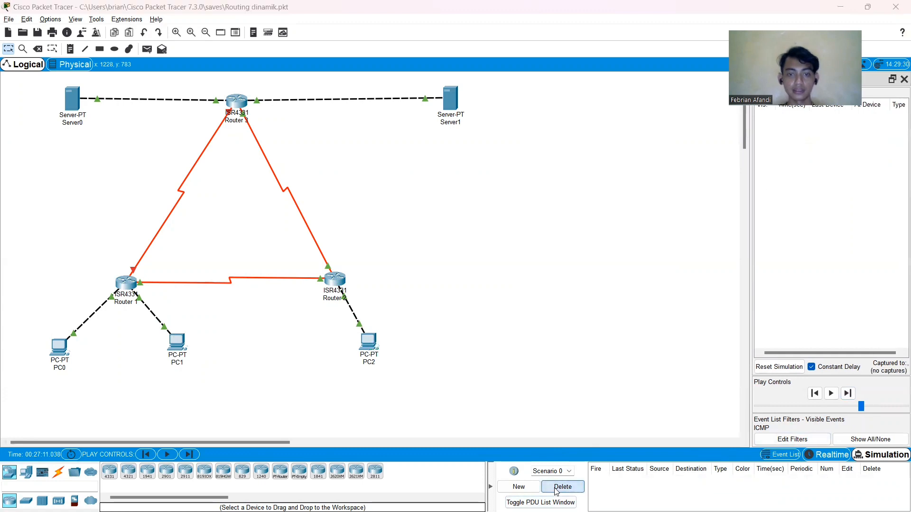
pyautogui.hotkey('alt', 'Tab')
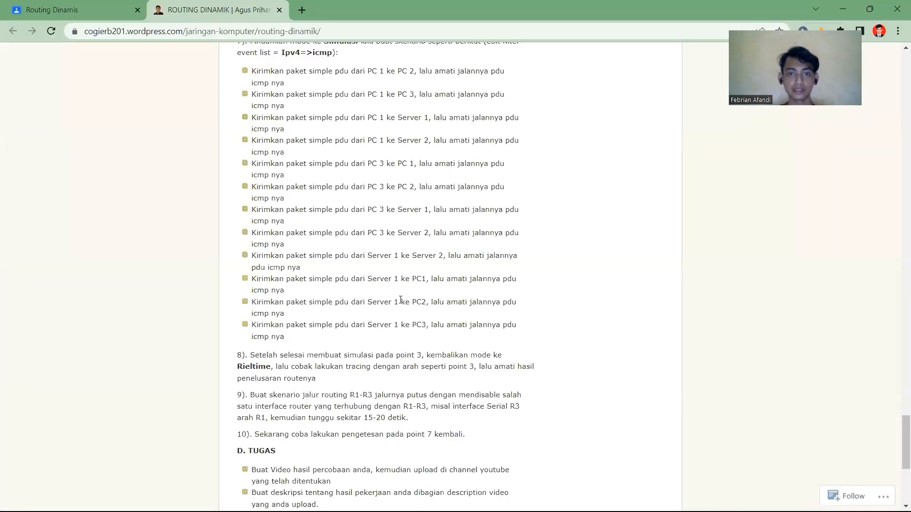
pyautogui.hotkey('alt', 'Tab')
pyautogui.click(149, 50)
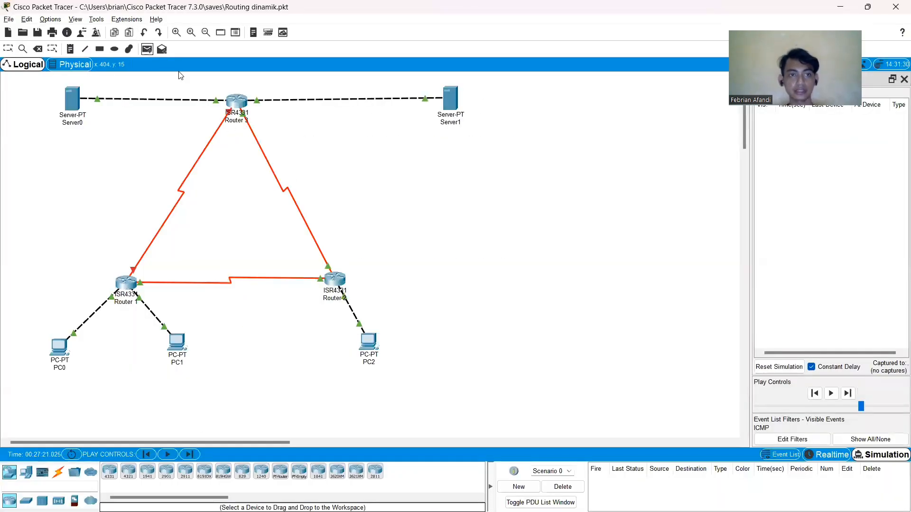
pyautogui.click(368, 341)
pyautogui.click(72, 99)
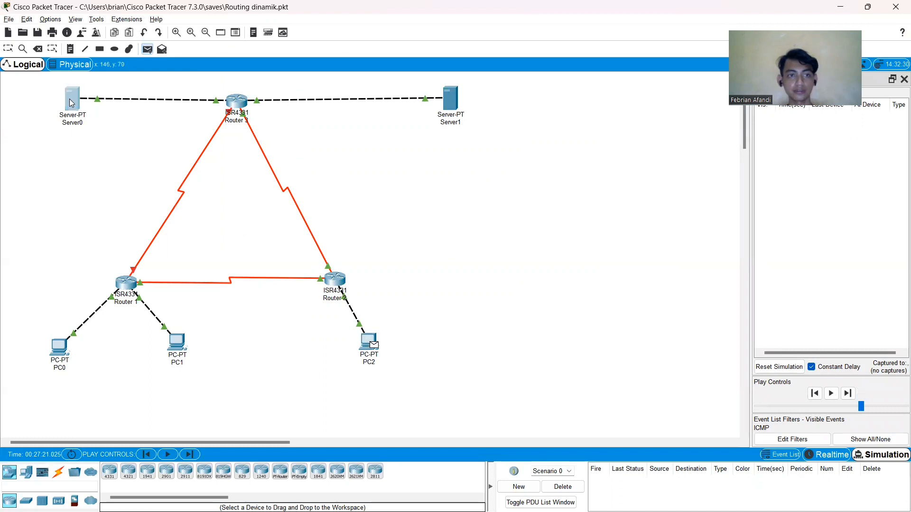
# - Advance the PC2-to-Server0 packet event by event through Router 2 and Router 3 until its reply reaches PC2
pyautogui.click(850, 393)
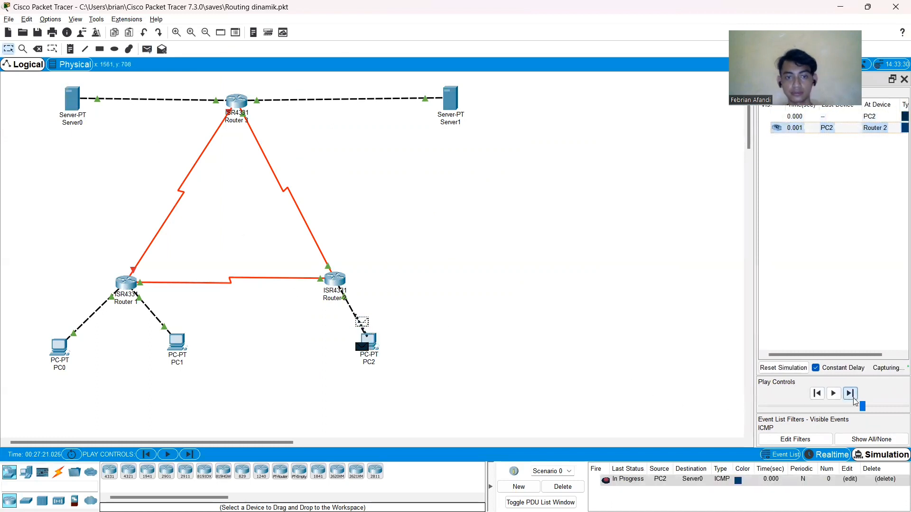
pyautogui.click(851, 393)
pyautogui.click(851, 394)
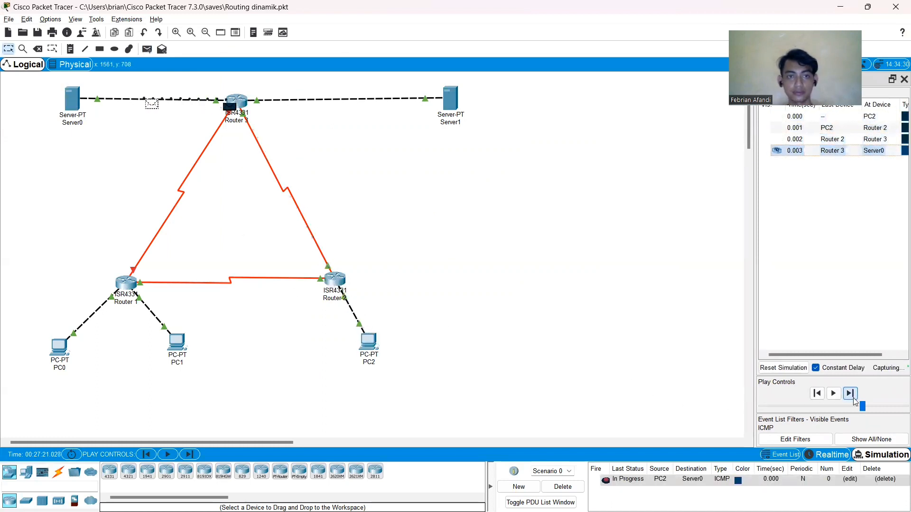
pyautogui.click(850, 394)
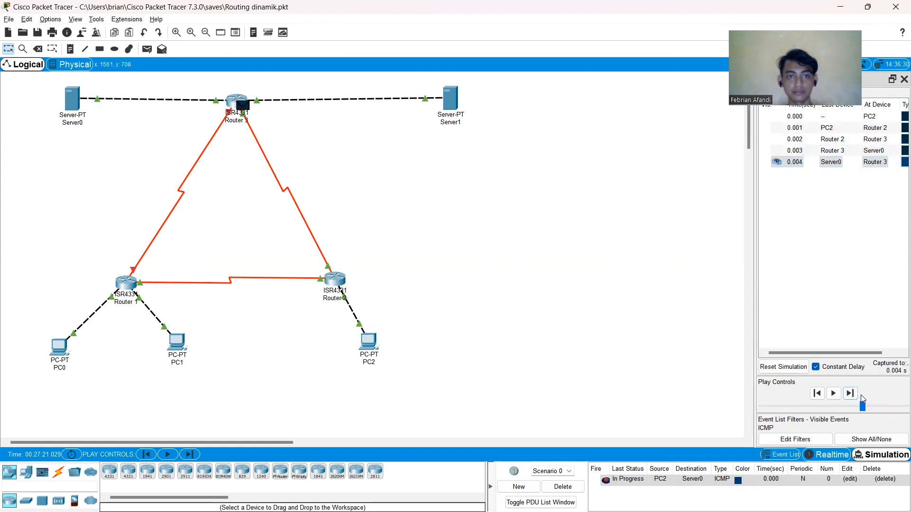
pyautogui.click(855, 392)
pyautogui.click(854, 393)
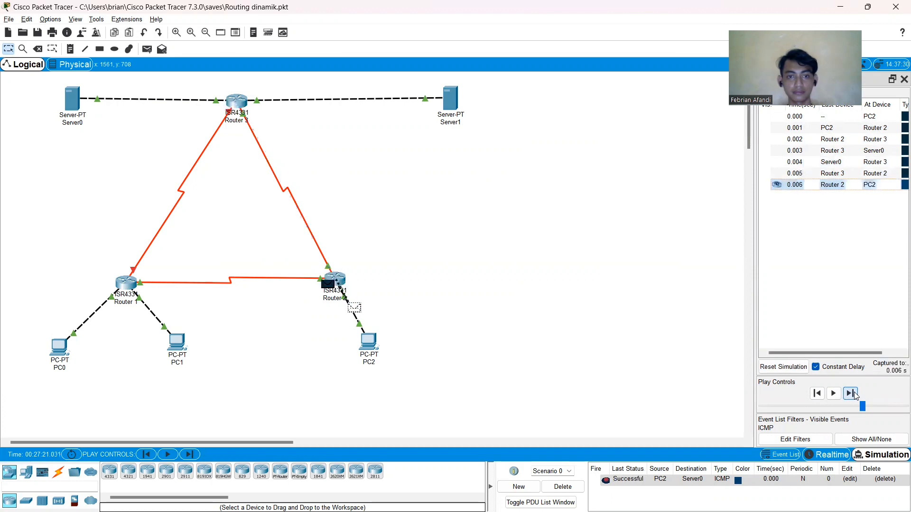
# - Delete the PC2-to-Server0 PDU and add a simple PDU from PC2 to Server1, matching the article's PC 3 to Server 2 test
pyautogui.click(572, 492)
pyautogui.hotkey('alt', 'Tab')
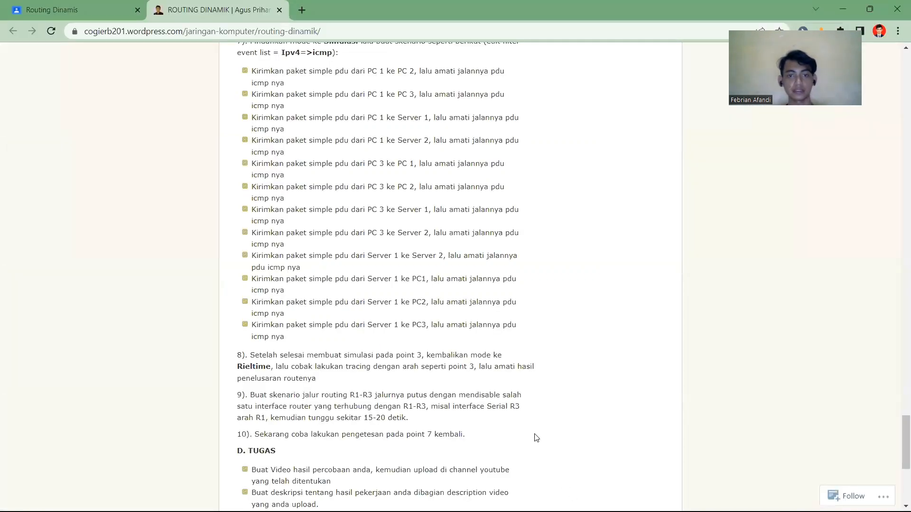
pyautogui.hotkey('alt', 'Tab')
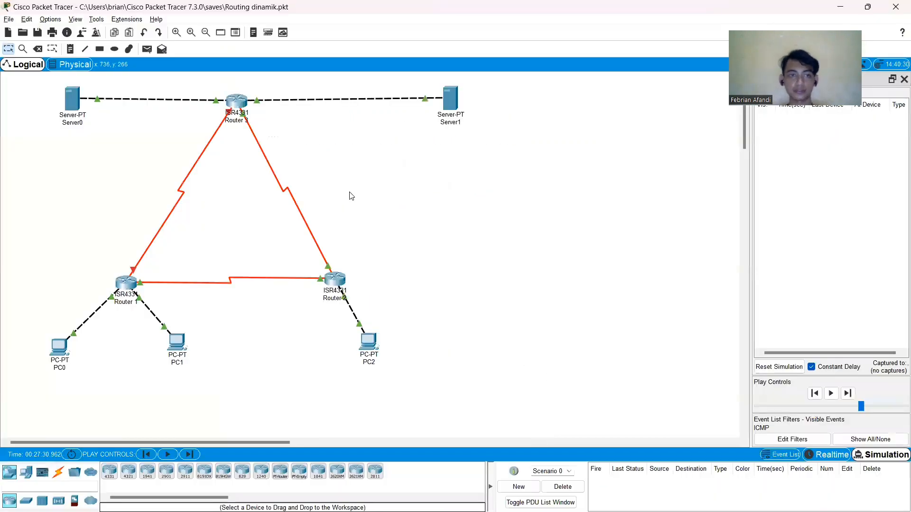
pyautogui.click(370, 339)
pyautogui.click(451, 97)
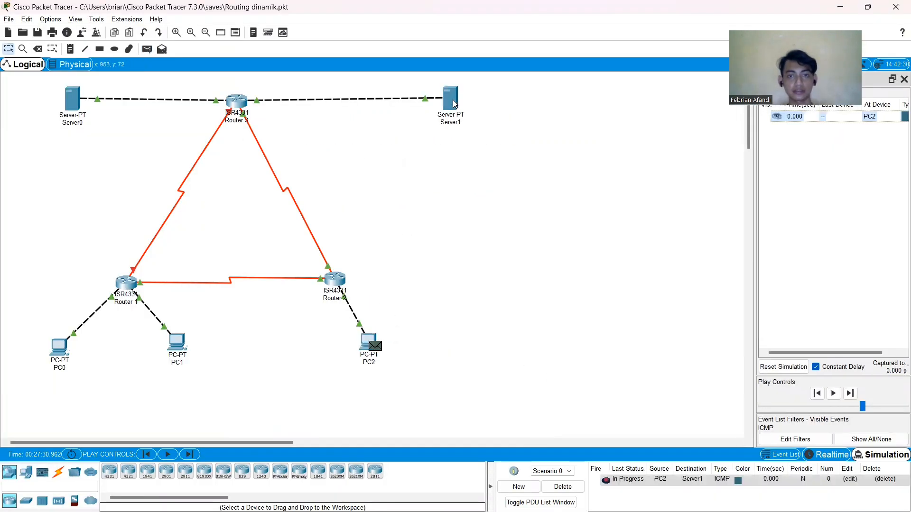
# - Advance the PC2-to-Server1 packet event by event through Router 2 and Router 3 until its reply reaches PC2
pyautogui.click(851, 394)
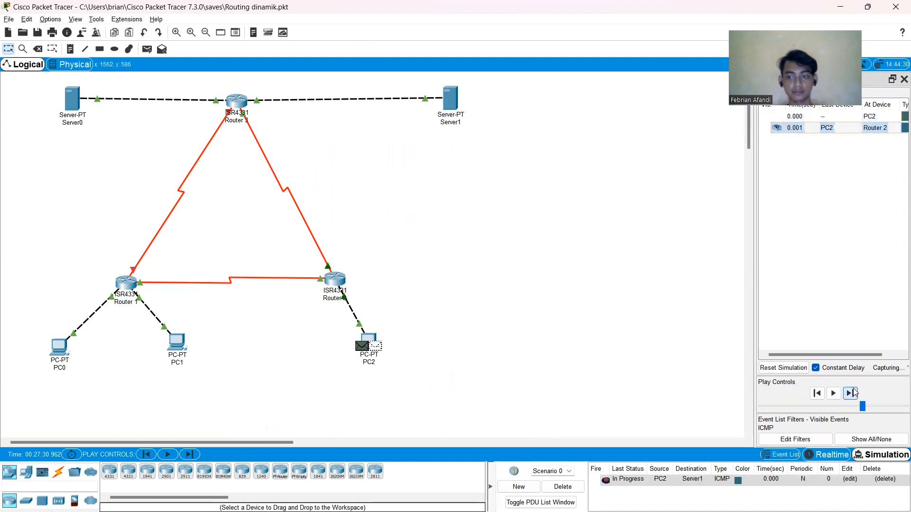
pyautogui.click(850, 394)
pyautogui.click(853, 393)
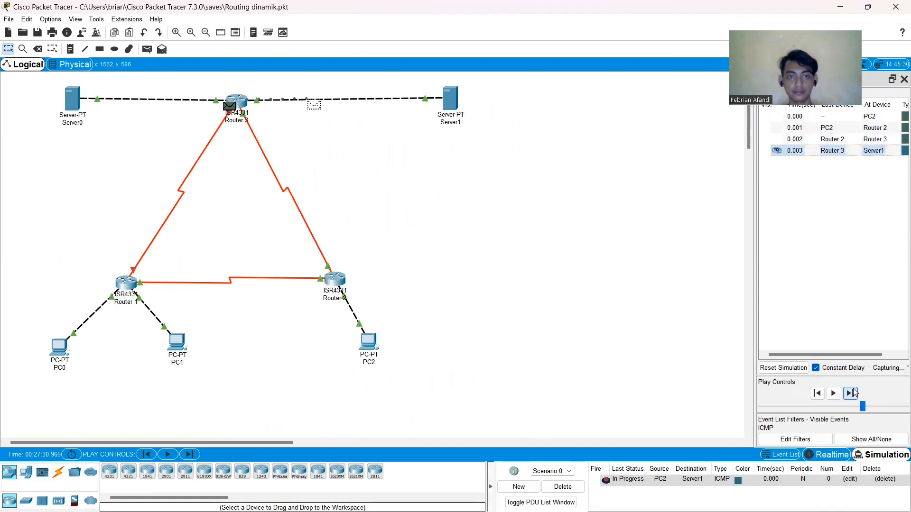
pyautogui.click(853, 393)
pyautogui.click(853, 393)
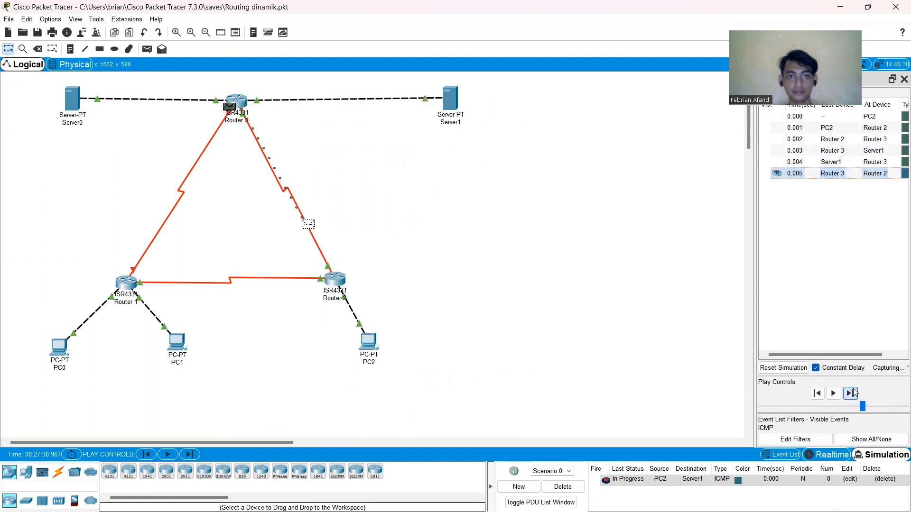
pyautogui.click(850, 394)
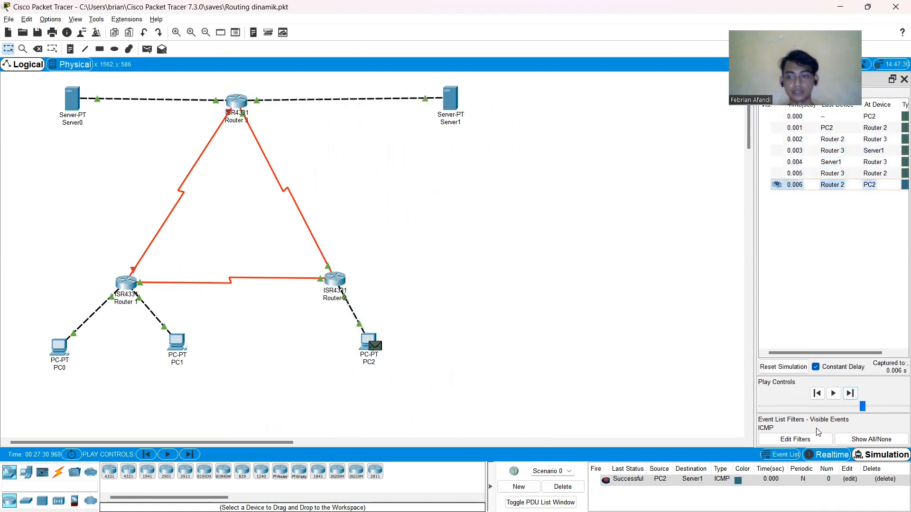
# - Delete the PC2-to-Server1 PDU and add a simple PDU from Server0 to Server1, matching the article's Server 1 to Server 2 test
pyautogui.click(560, 482)
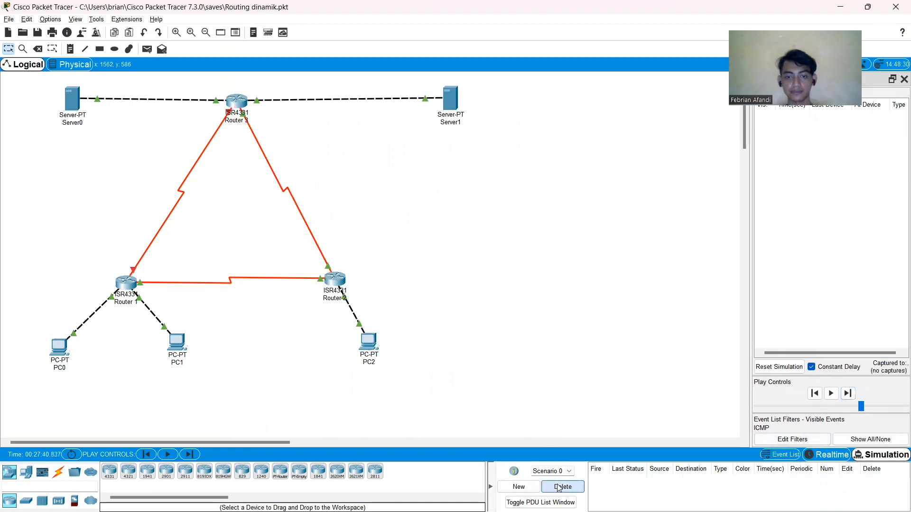
pyautogui.hotkey('alt', 'Tab')
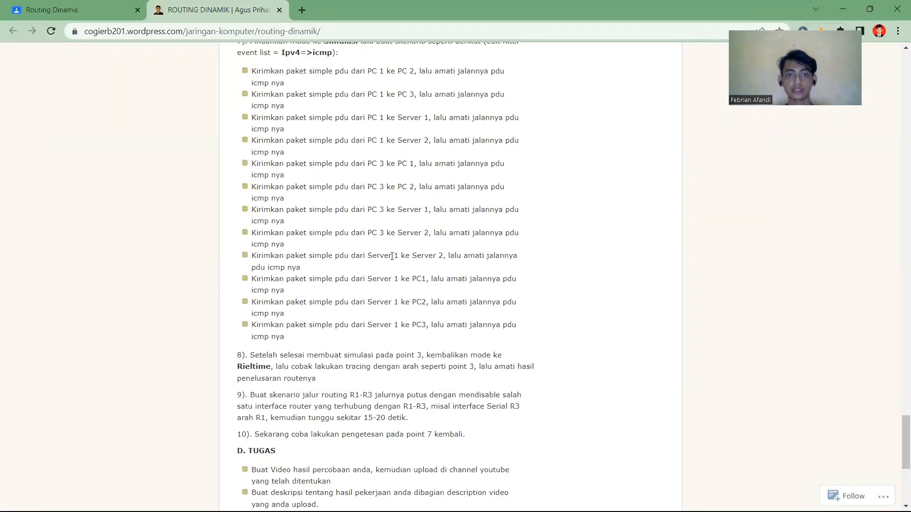
pyautogui.hotkey('alt', 'Tab')
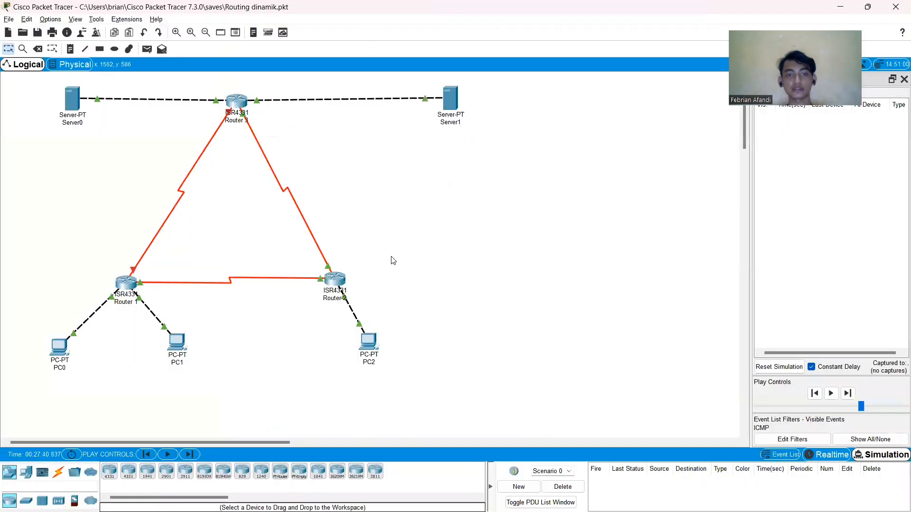
pyautogui.click(147, 49)
pyautogui.click(74, 100)
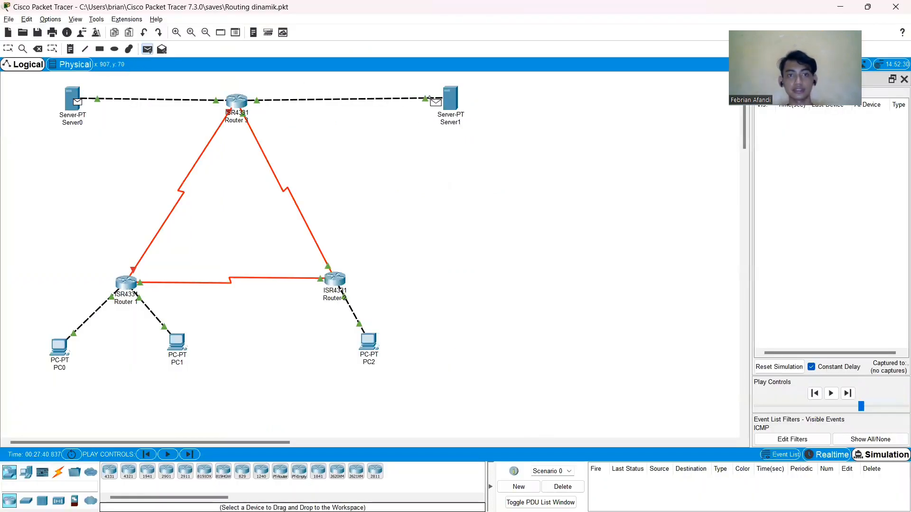
pyautogui.click(441, 101)
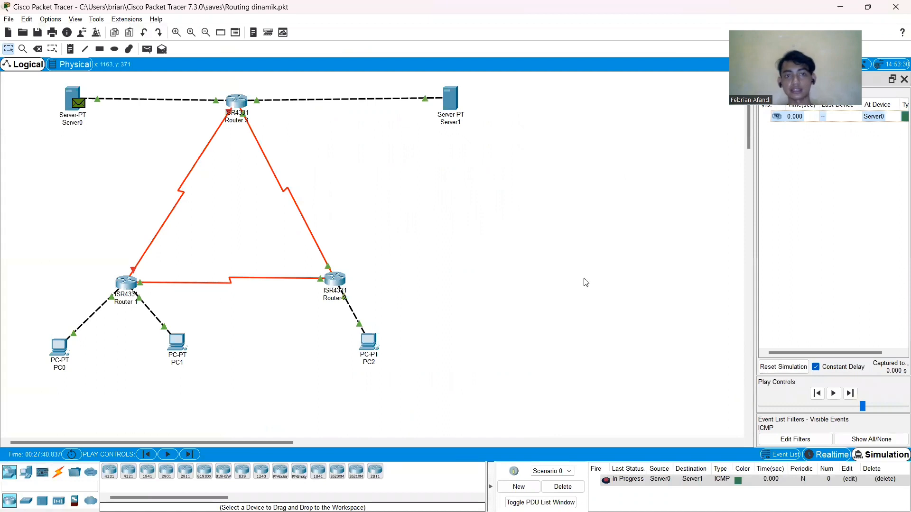
# - Follow the Server0-to-Server1 packet event by event through Router 3 and back to Server0
pyautogui.click(850, 393)
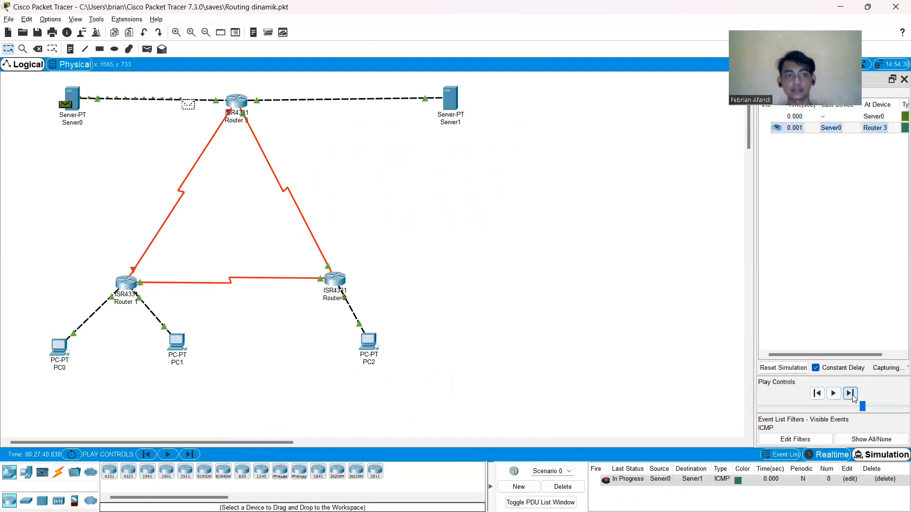
pyautogui.click(850, 393)
pyautogui.click(853, 395)
pyautogui.click(854, 394)
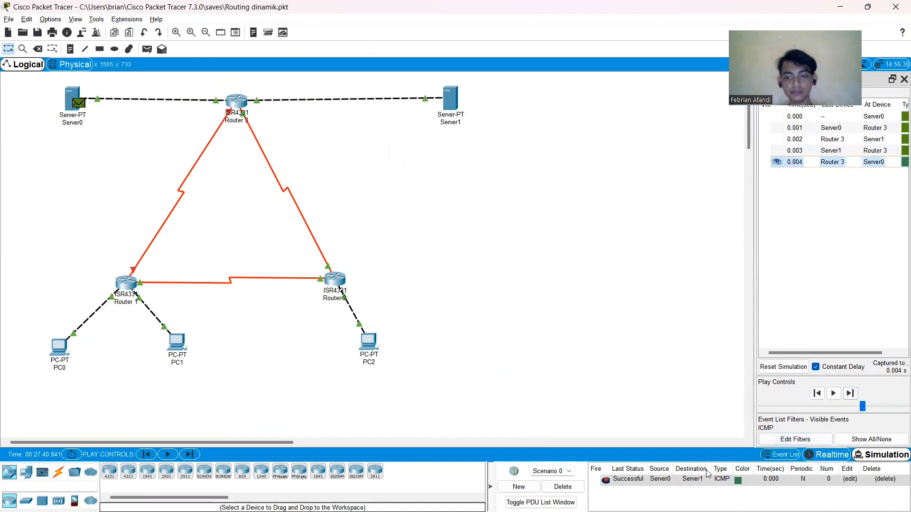
# - Replace the Server0-to-Server1 PDU with a simple PDU from Server0 to PC0, following the article's Server 1 to PC1 test
pyautogui.hotkey('alt', 'Tab')
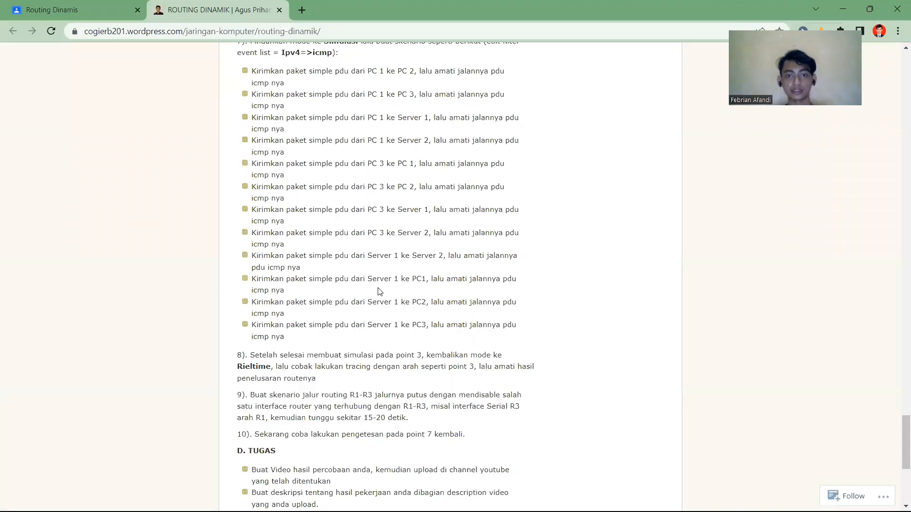
pyautogui.hotkey('alt', 'Tab')
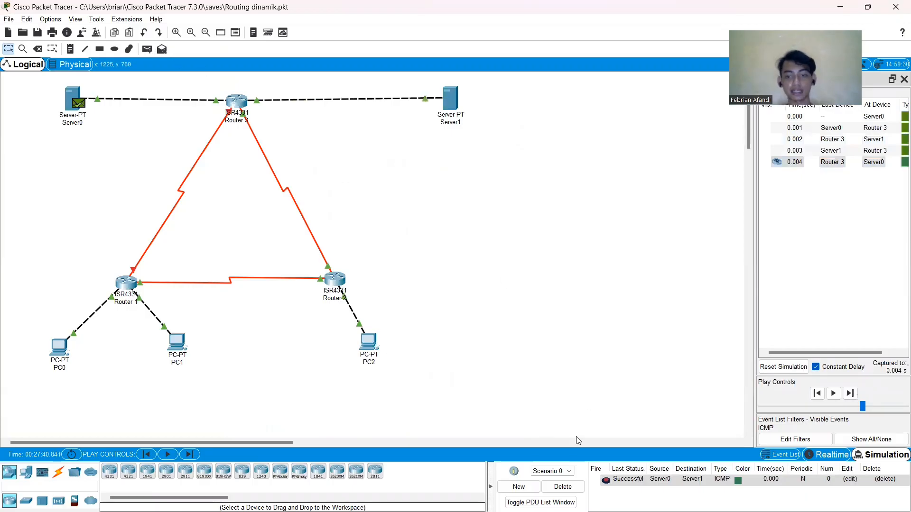
pyautogui.click(559, 487)
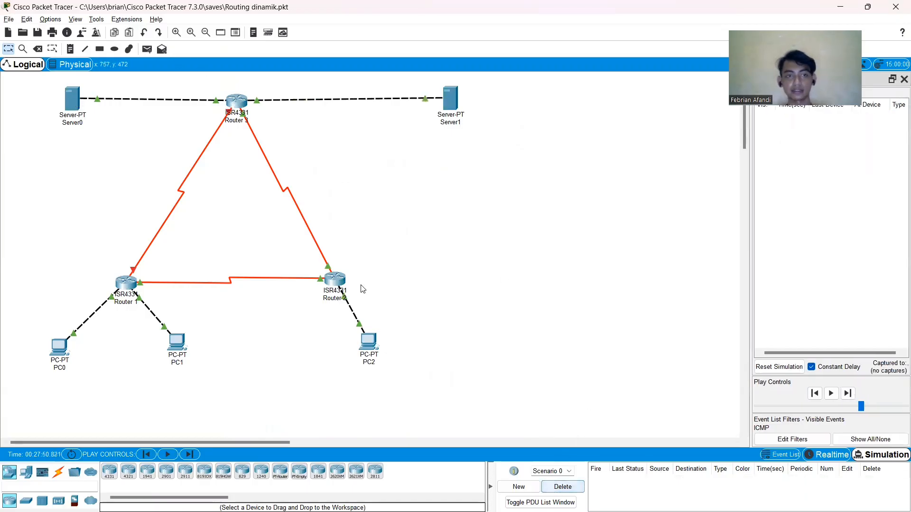
pyautogui.click(147, 49)
pyautogui.click(73, 98)
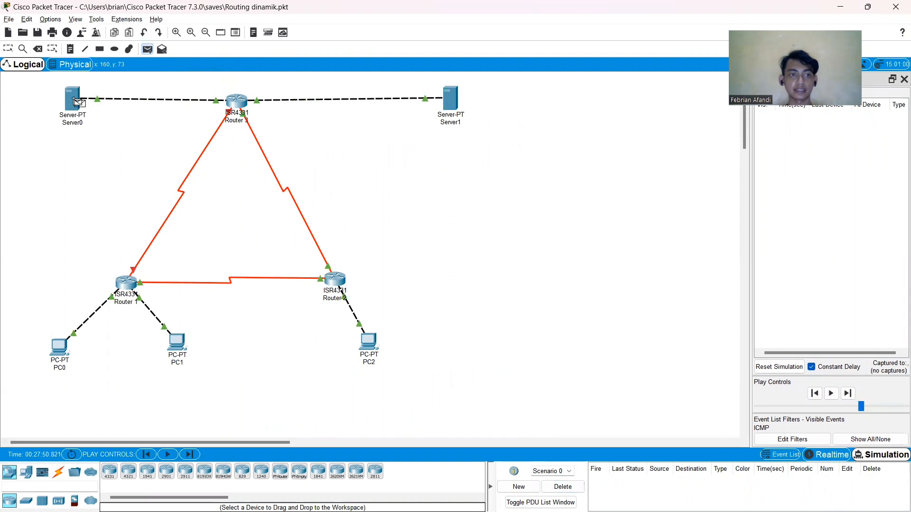
pyautogui.click(57, 349)
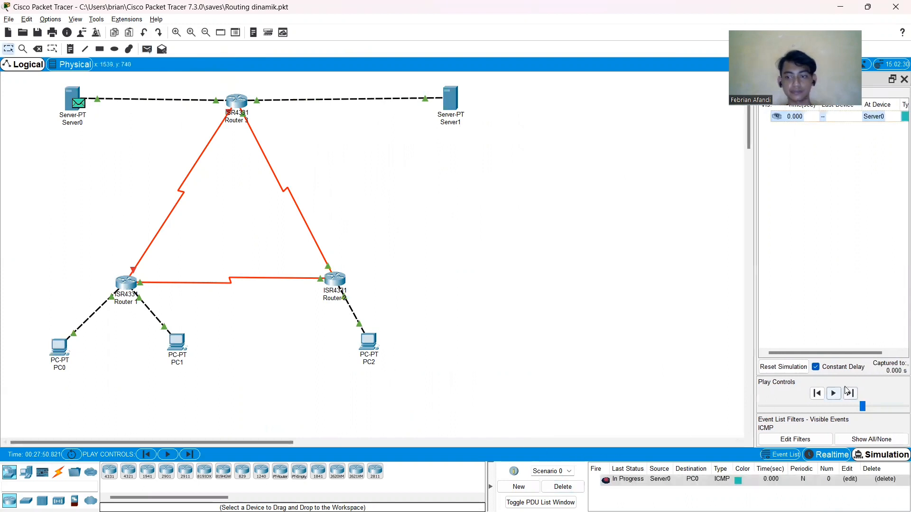
# - Step the Server0-to-PC0 packet through Routers 3, 2 and 1 and back to Server0, and delete the PDU
pyautogui.click(849, 393)
pyautogui.click(849, 393)
pyautogui.click(849, 393)
pyautogui.click(849, 393)
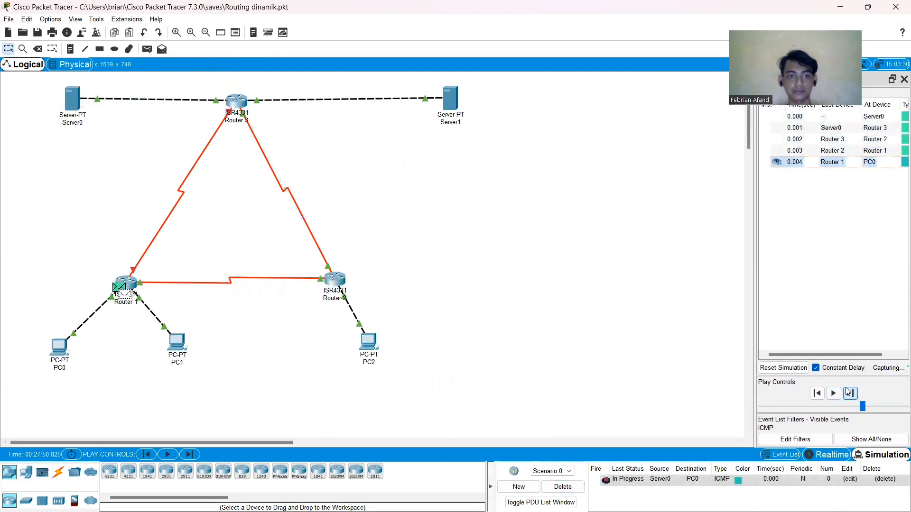
pyautogui.click(849, 392)
pyautogui.click(849, 393)
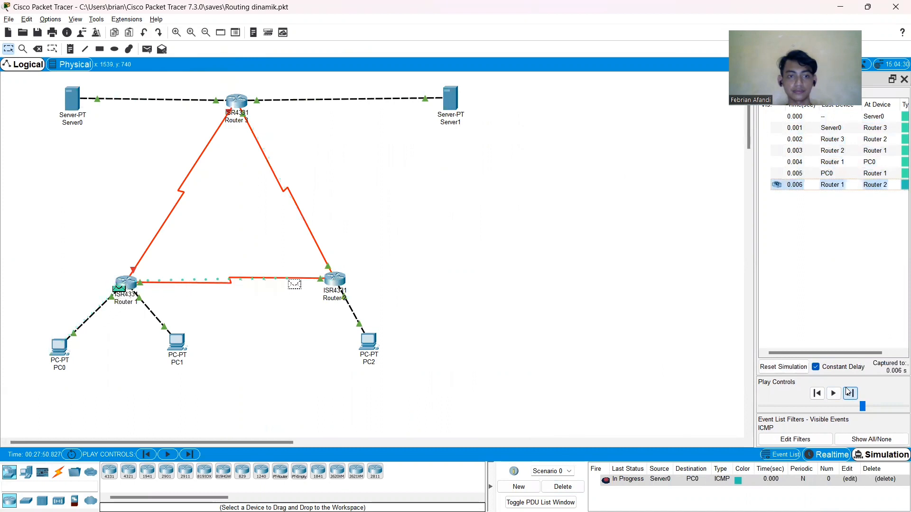
pyautogui.click(849, 393)
pyautogui.click(850, 393)
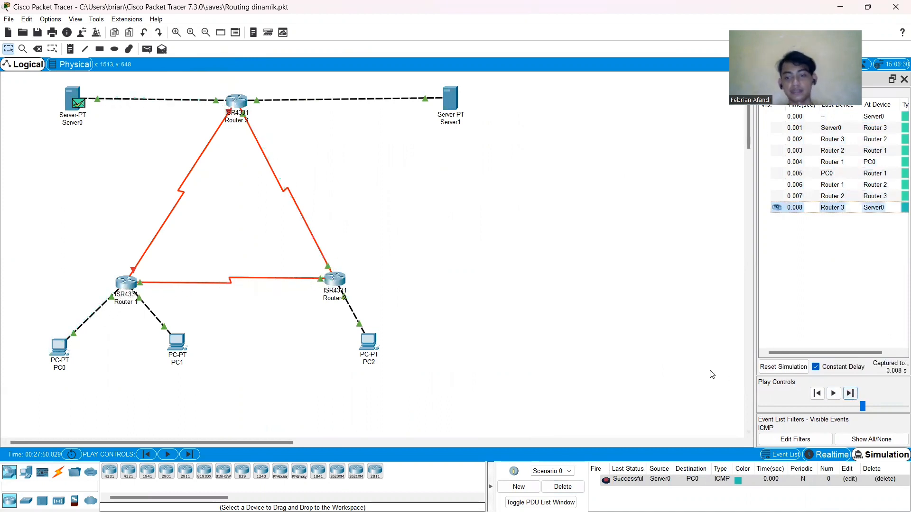
pyautogui.click(564, 486)
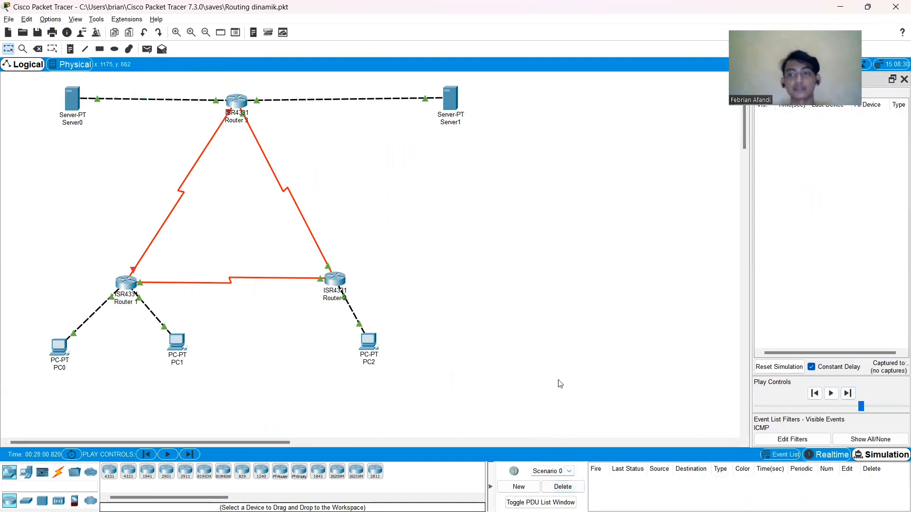